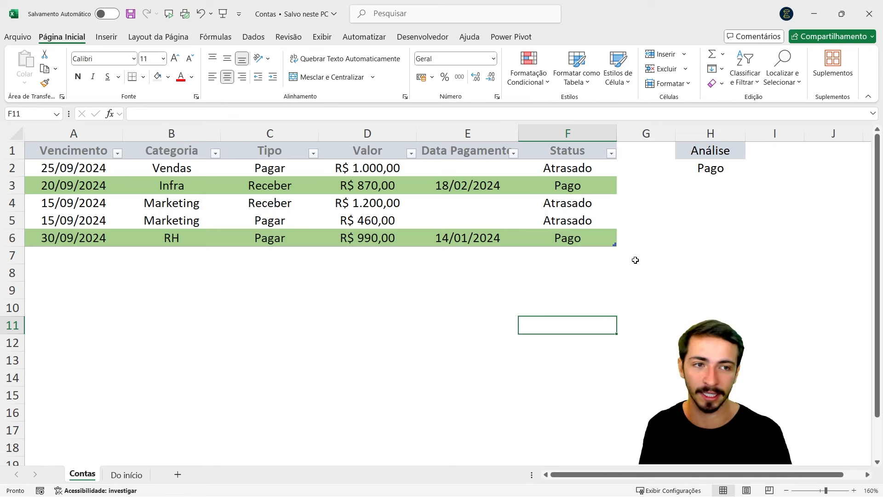
# Set the Análise status in H2 to Atrasado and return it to Pago.
pyautogui.click(712, 171)
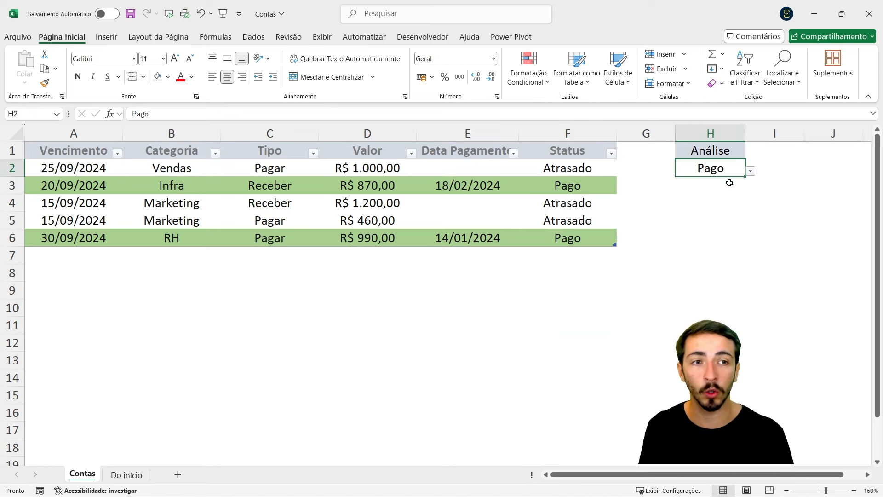
pyautogui.click(750, 170)
pyautogui.click(727, 201)
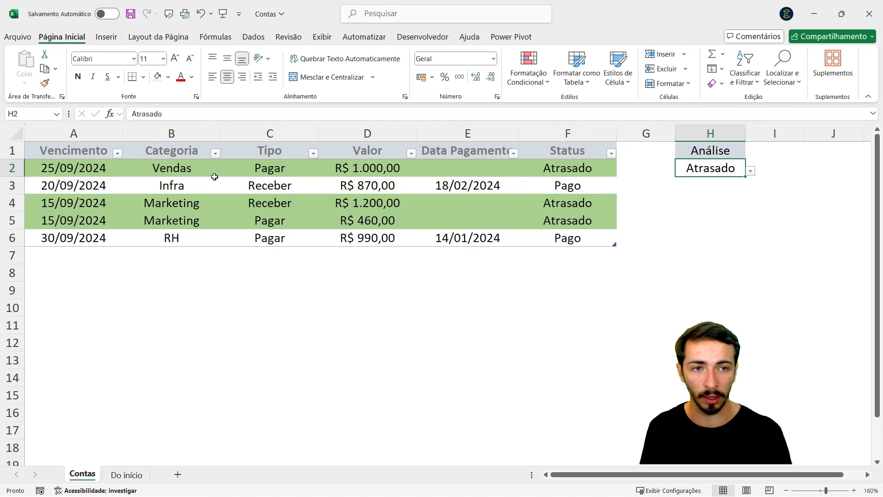
pyautogui.click(750, 170)
pyautogui.click(728, 192)
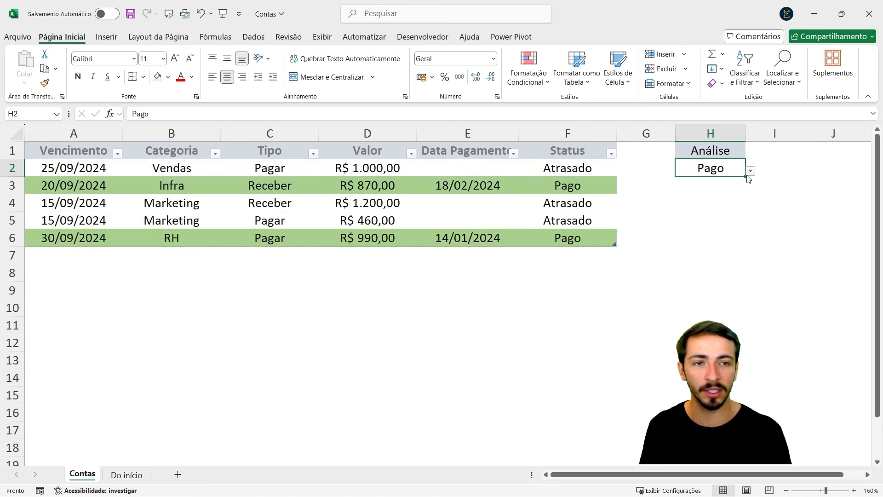
# Filter the Status column of the accounts table to only Pago.
pyautogui.click(611, 154)
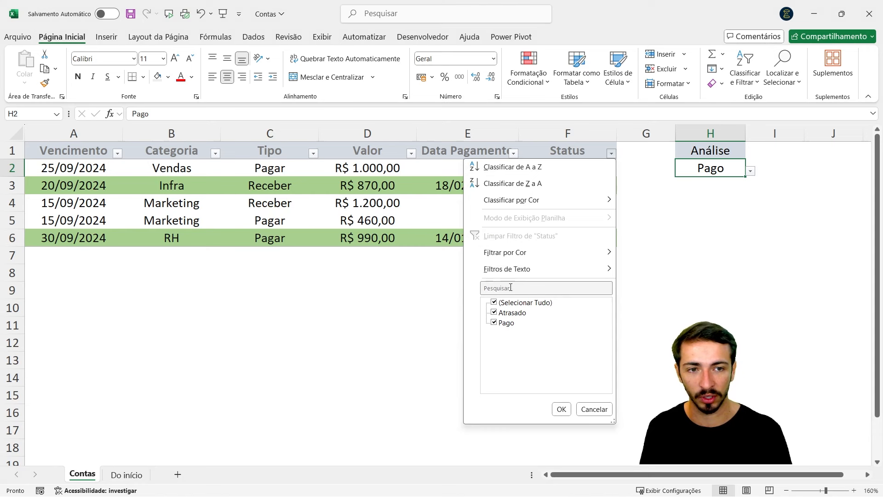
pyautogui.click(494, 303)
pyautogui.click(494, 323)
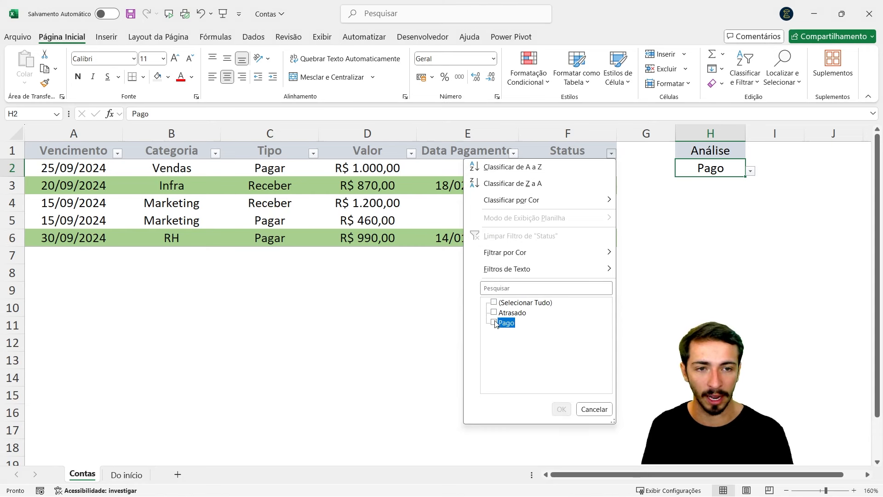
pyautogui.click(561, 409)
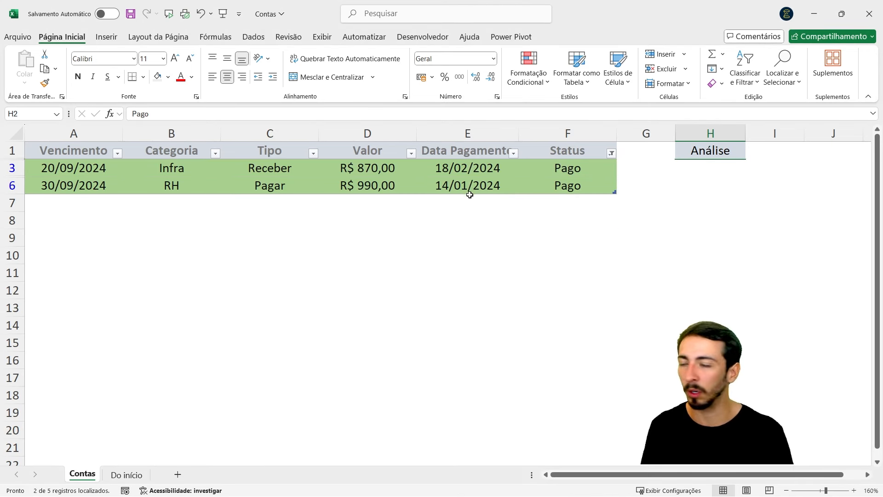
# Reselect all Status values in the filter to restore the full accounts table.
pyautogui.click(571, 170)
pyautogui.click(612, 153)
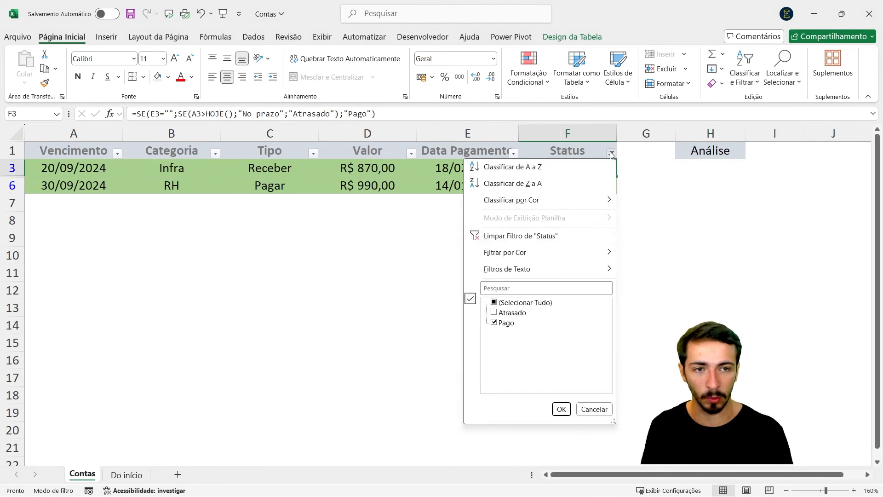
pyautogui.click(494, 302)
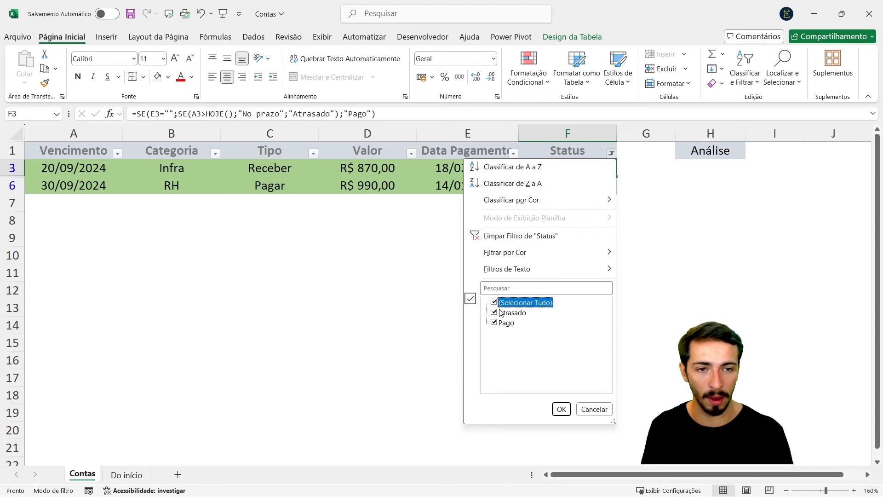
pyautogui.click(562, 409)
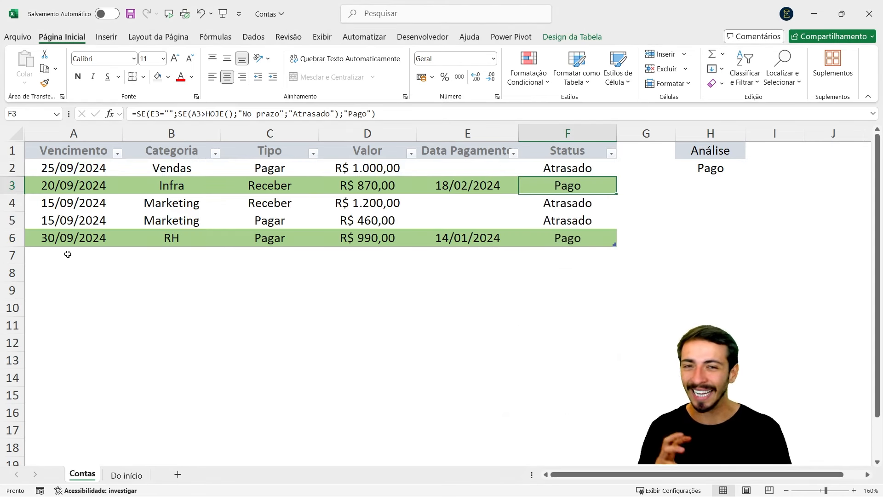
# Examine the entries of the accounts table on the Contas sheet and look at the Do início sheet.
pyautogui.click(182, 168)
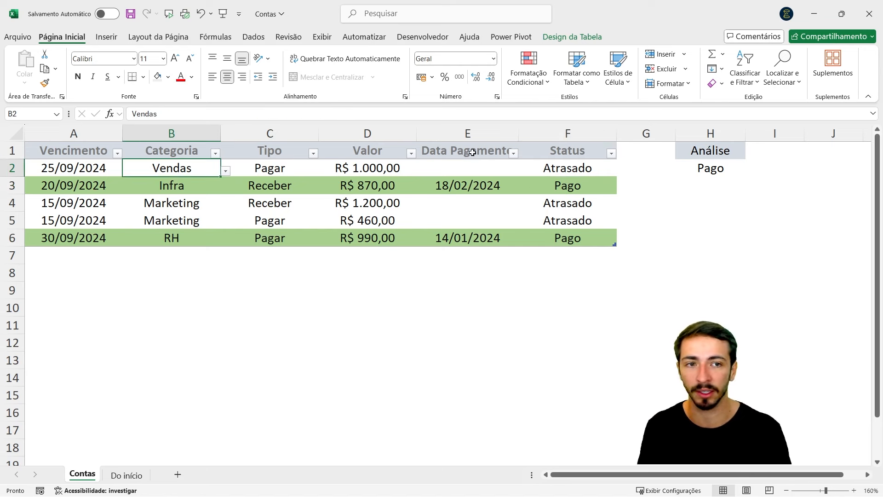
pyautogui.click(549, 165)
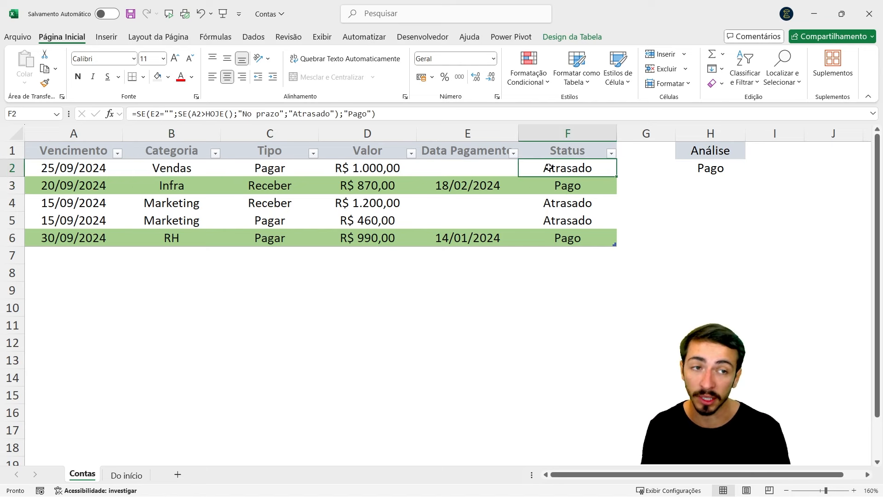
pyautogui.moveTo(98, 185); pyautogui.dragTo(577, 180)
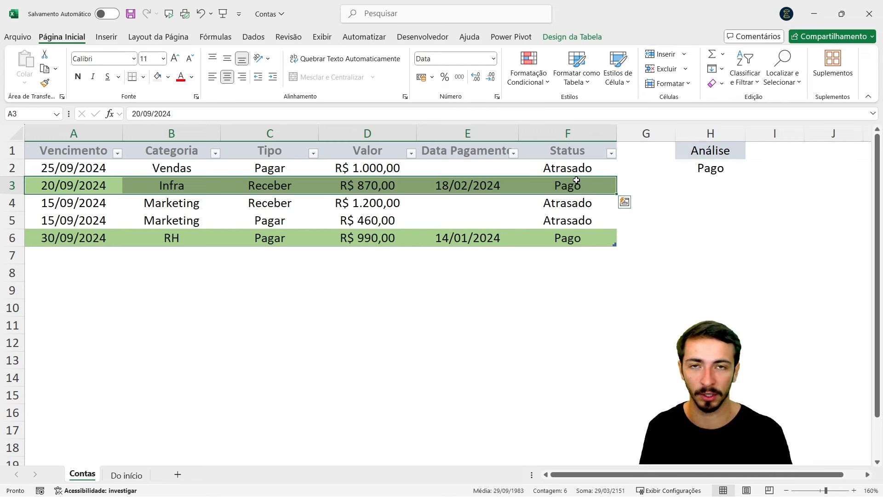
pyautogui.click(398, 304)
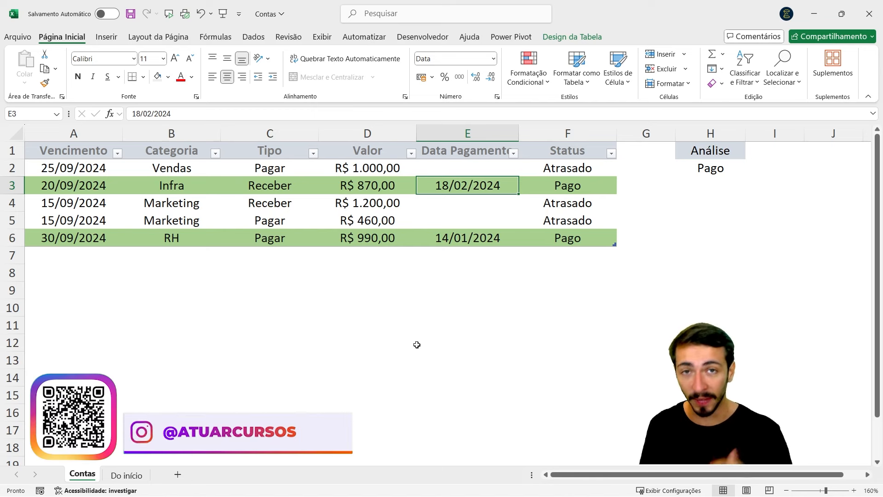
pyautogui.press('Left')
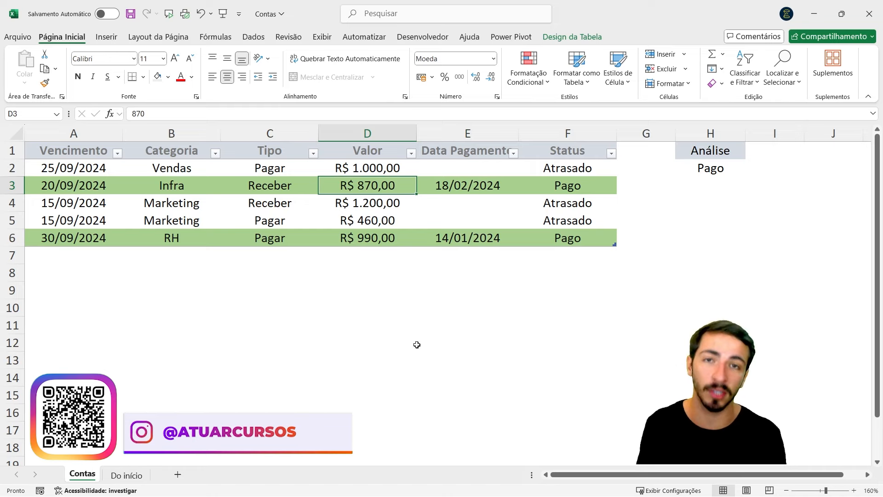
pyautogui.hotkey('ctrl', 'pagedown')
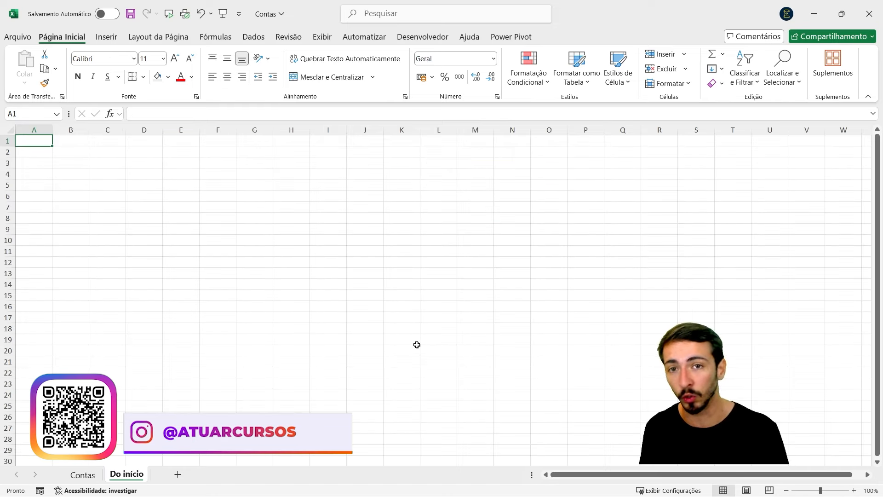
pyautogui.hotkey('ctrl', 'pageup')
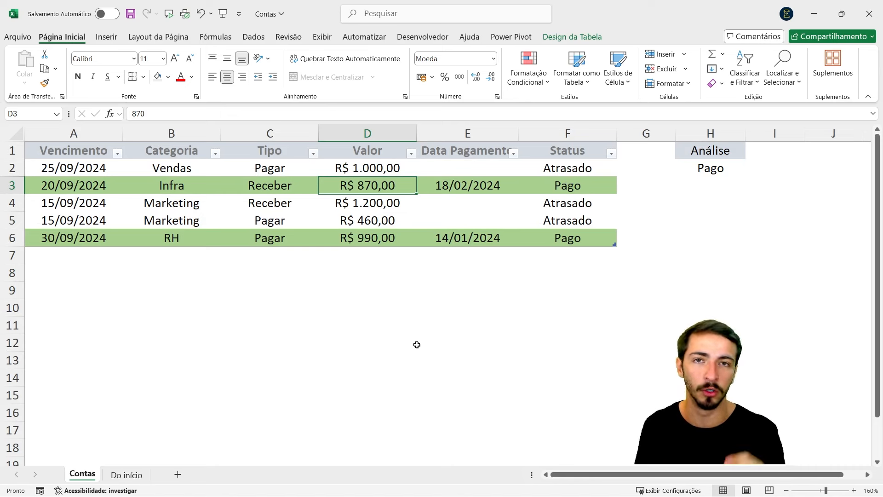
pyautogui.press('Left')
pyautogui.press('Left')
pyautogui.press('Left')
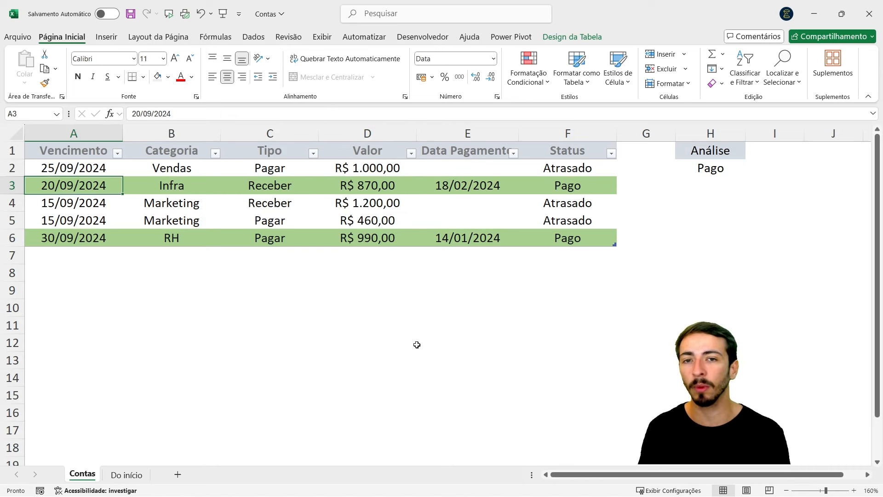
# Examine the due date in A2 and browse the category options offered in B2 without changing the selection.
pyautogui.press('Up')
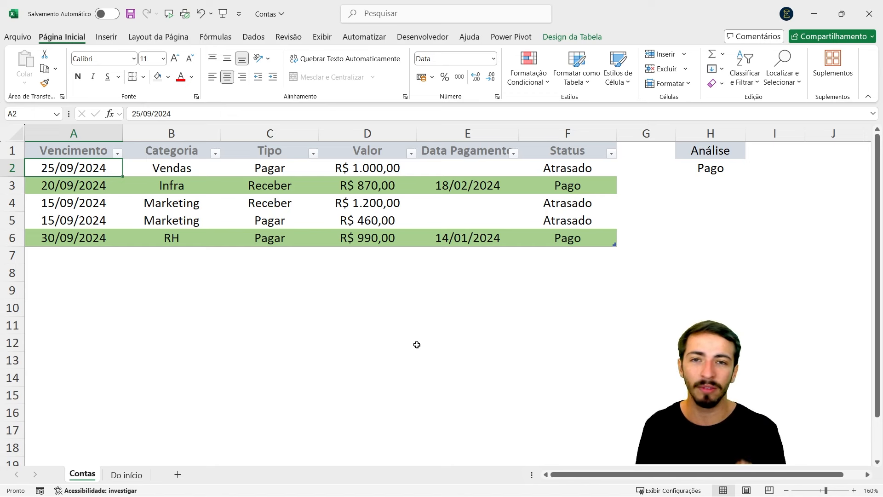
pyautogui.press('Down')
pyautogui.press('Right')
pyautogui.press('Up')
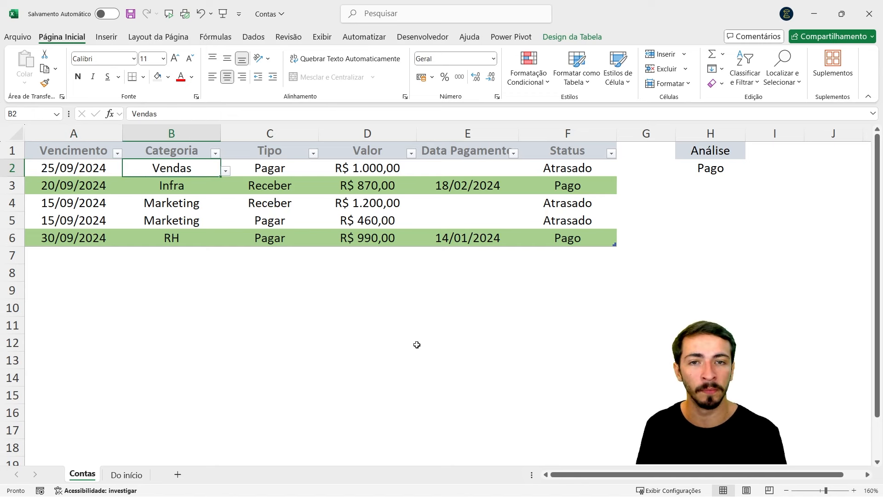
pyautogui.hotkey('alt', 'Down')
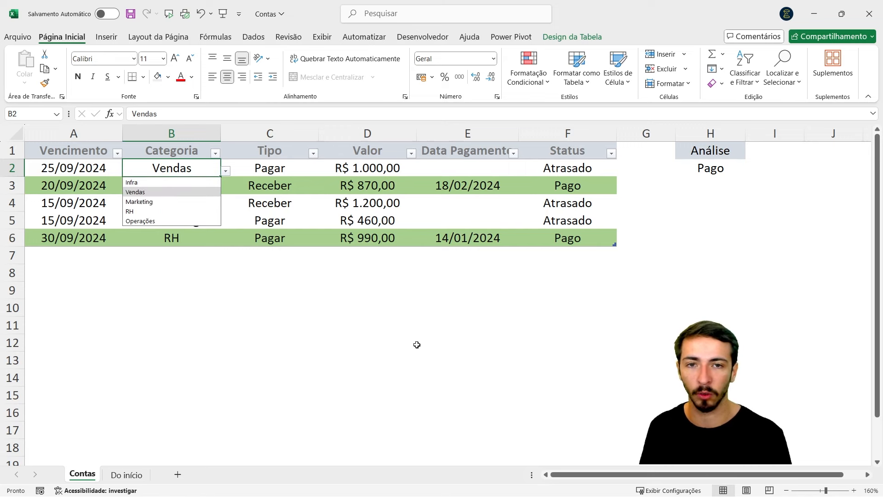
pyautogui.press('Up')
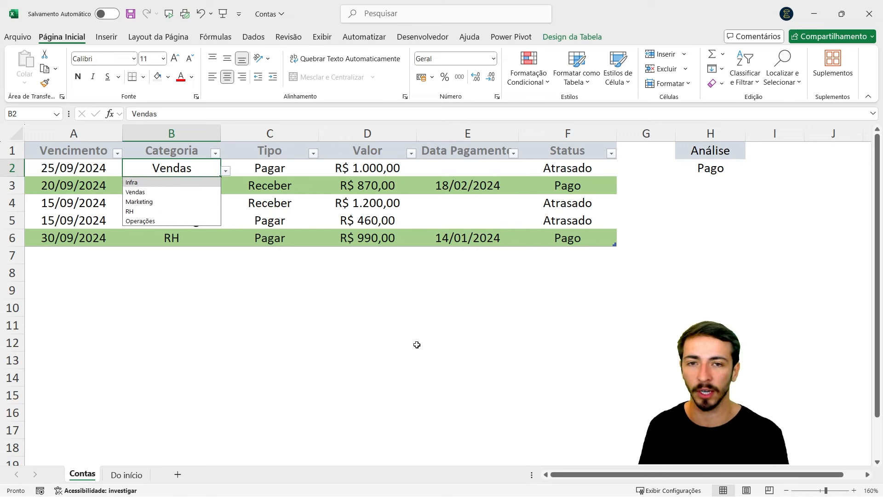
pyautogui.press('Down')
pyautogui.press('Down')
pyautogui.press('Down')
pyautogui.press('Down')
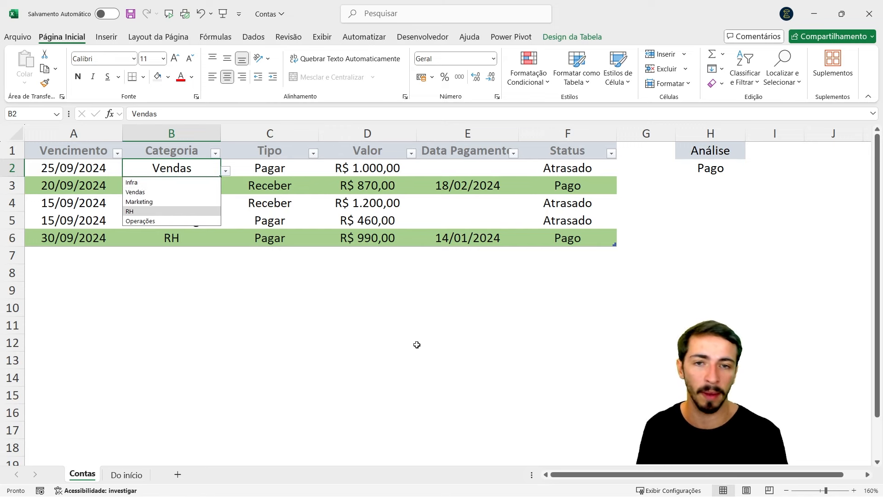
pyautogui.press('Escape')
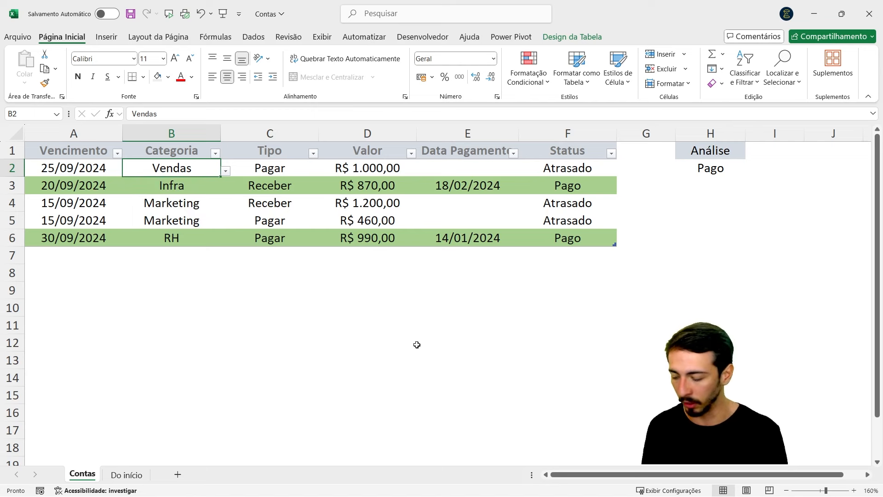
# Try to enter "Atuar" as the category in B2 to test its data validation.
pyautogui.write('Atuar')
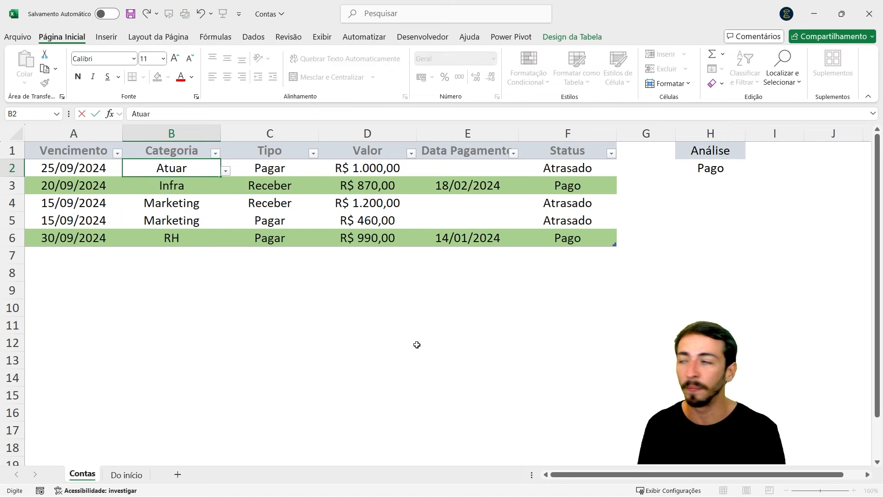
pyautogui.press('Return')
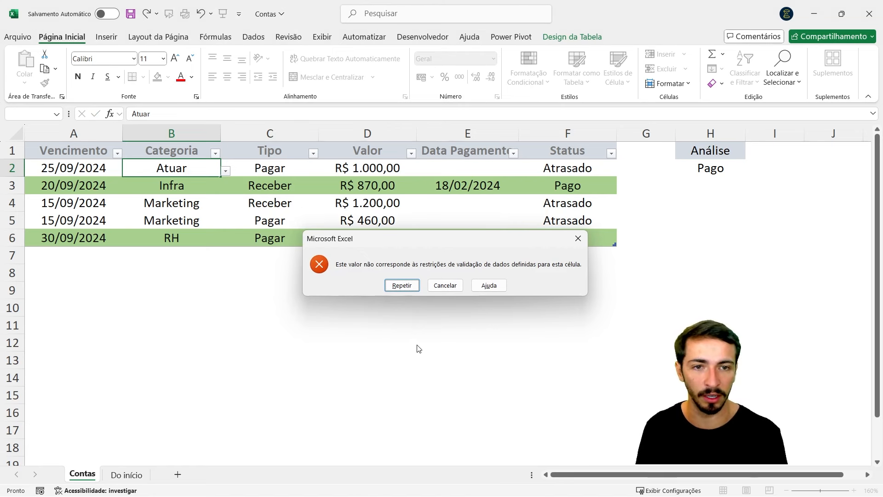
pyautogui.press('Escape')
# View the Tipo options in C2 and try to enter "Atuar" there to test its data validation.
pyautogui.press('Right')
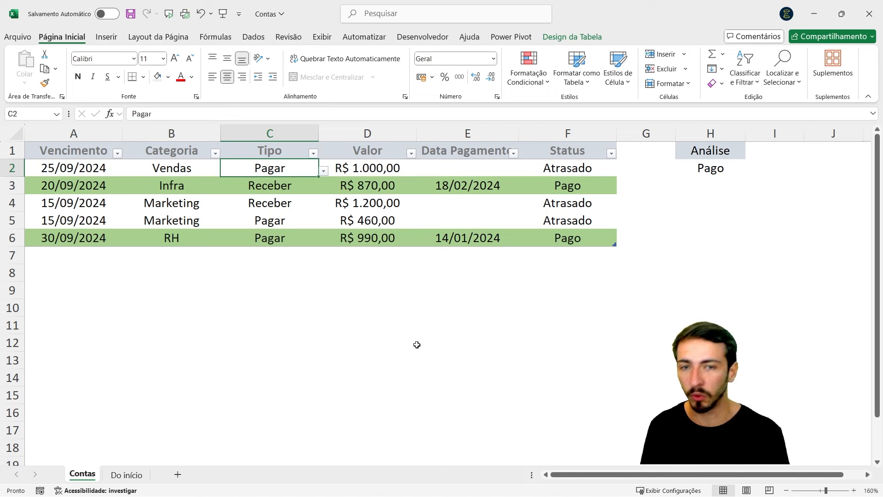
pyautogui.hotkey('alt', 'Down')
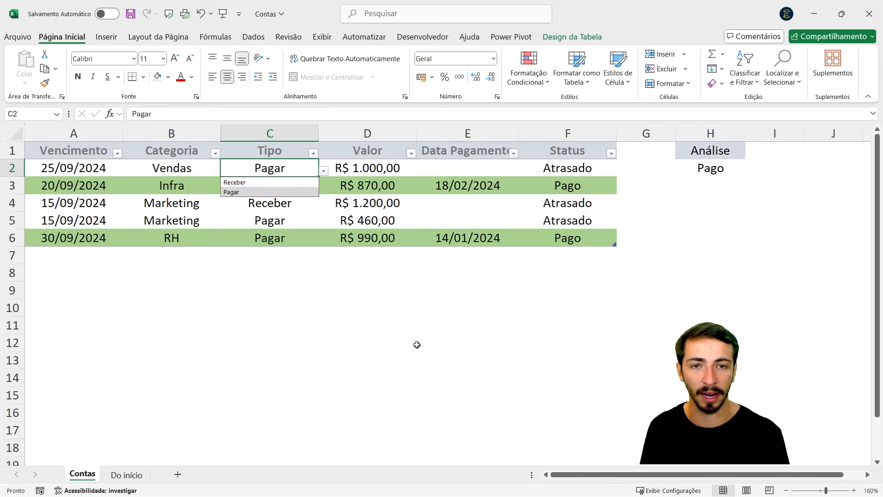
pyautogui.press('Escape')
pyautogui.write('Atuar')
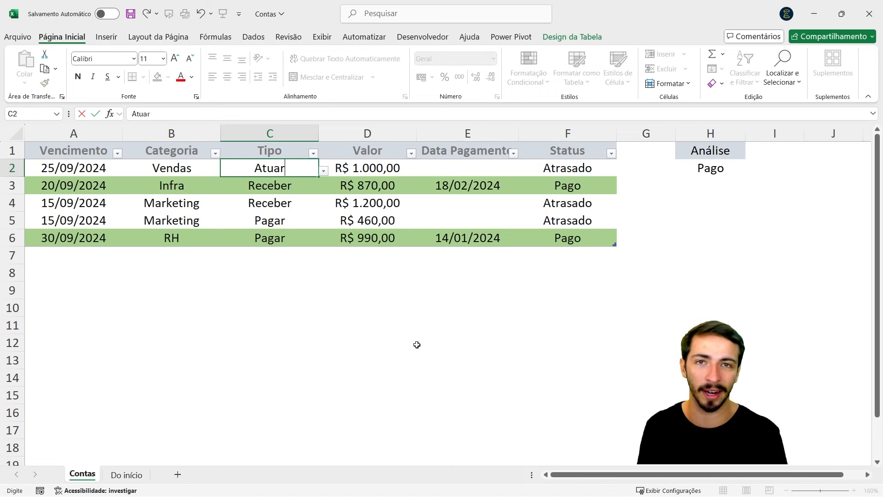
pyautogui.press('Return')
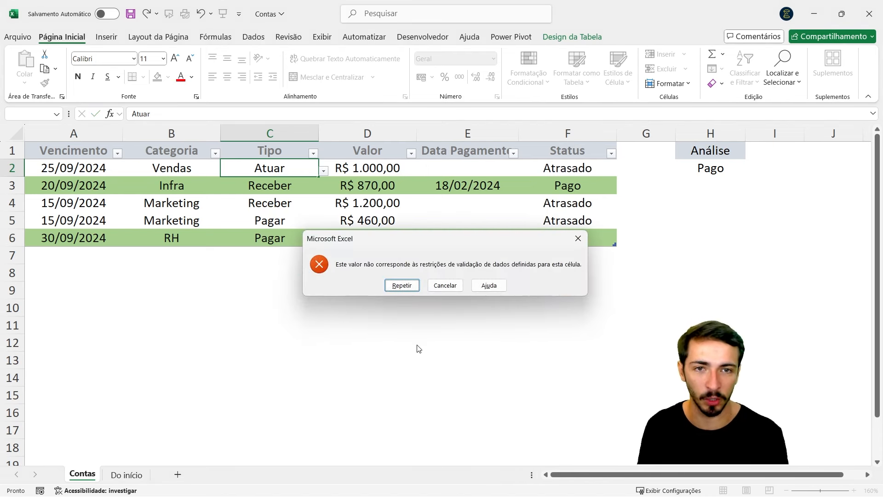
pyautogui.press('Escape')
pyautogui.press('Left')
pyautogui.press('Right')
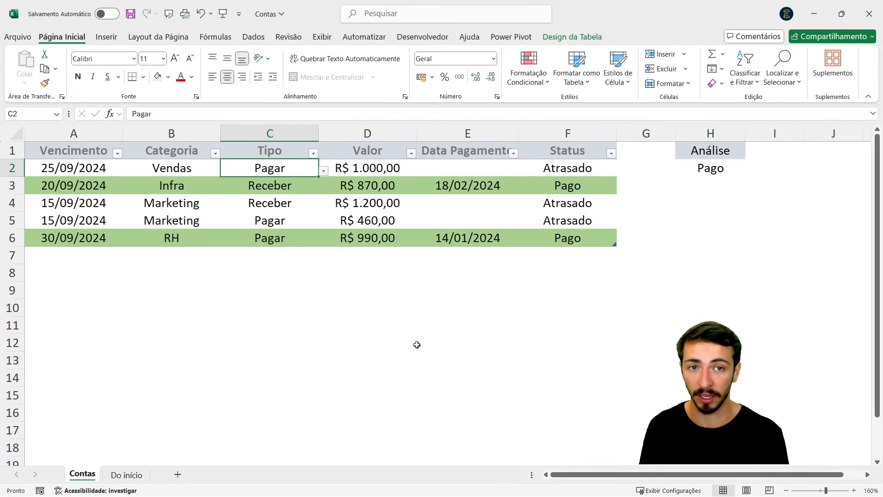
# Examine the first row's Valor and Data Pagamento cells and the Status formula in F2.
pyautogui.press('Right')
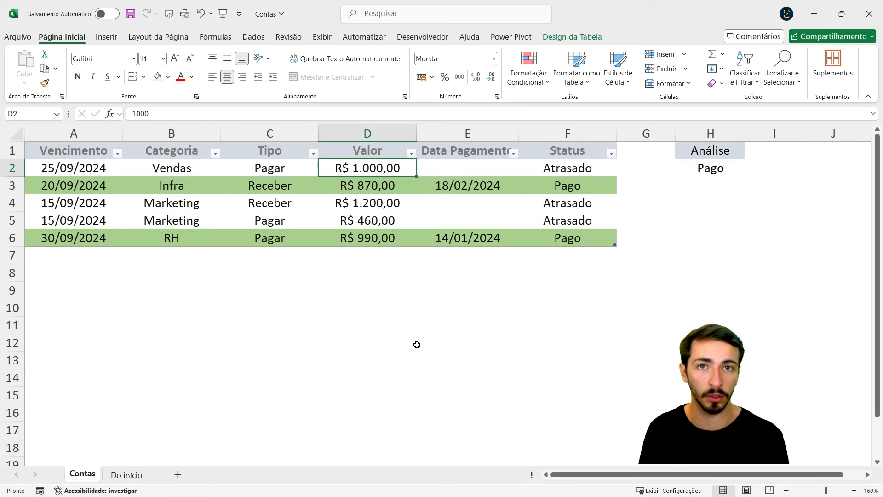
pyautogui.press('Right')
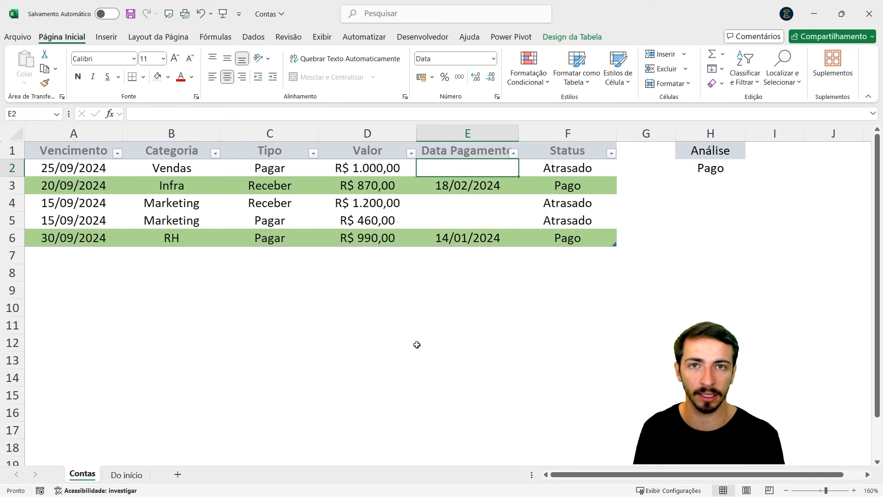
pyautogui.press('Right')
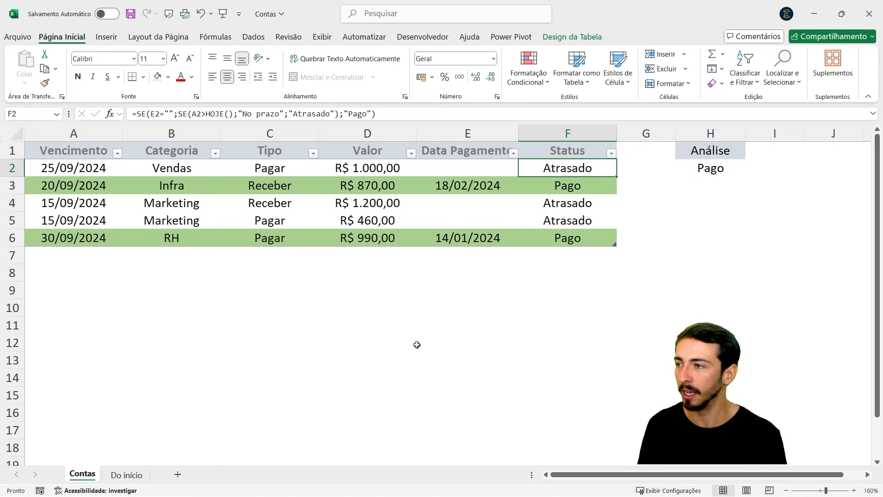
pyautogui.press('F2')
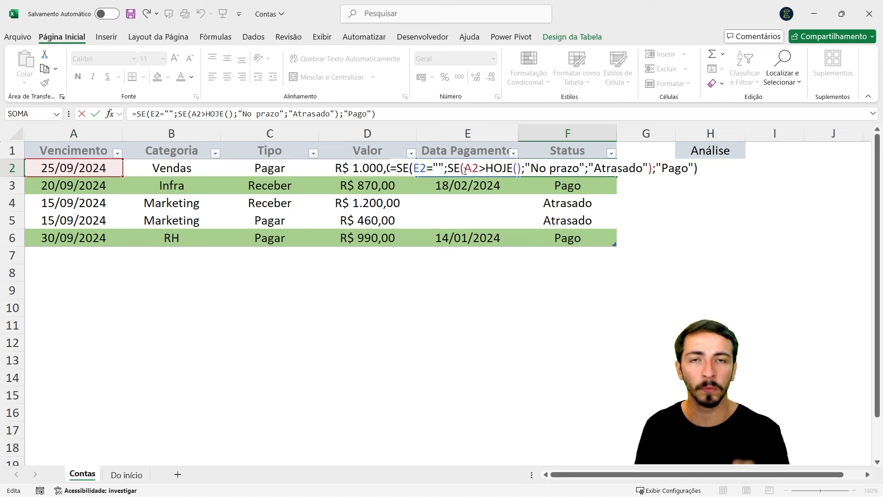
pyautogui.hotkey('ctrl', 'Return')
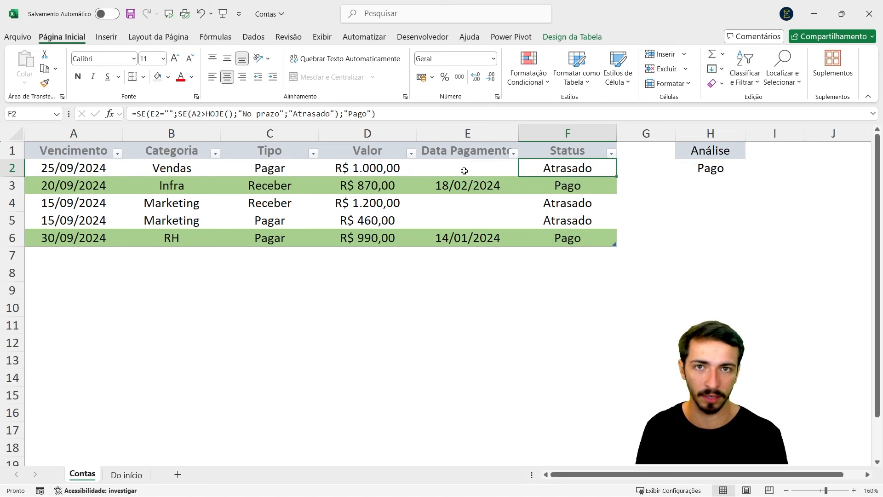
# View the options of the Análise selector in H2 and set it to Sem análise.
pyautogui.press('Right')
pyautogui.press('Right')
pyautogui.hotkey('alt', 'Down')
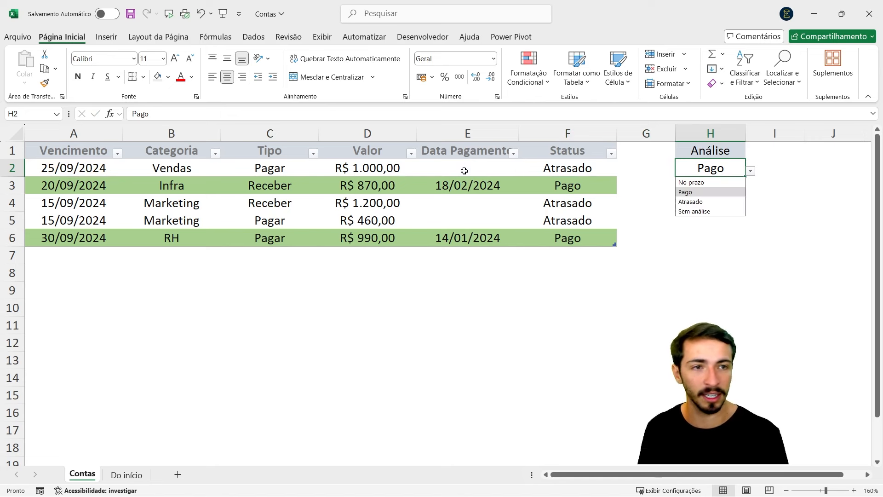
pyautogui.press('Escape')
pyautogui.hotkey('alt', 'Down')
pyautogui.press('Down')
pyautogui.press('Down')
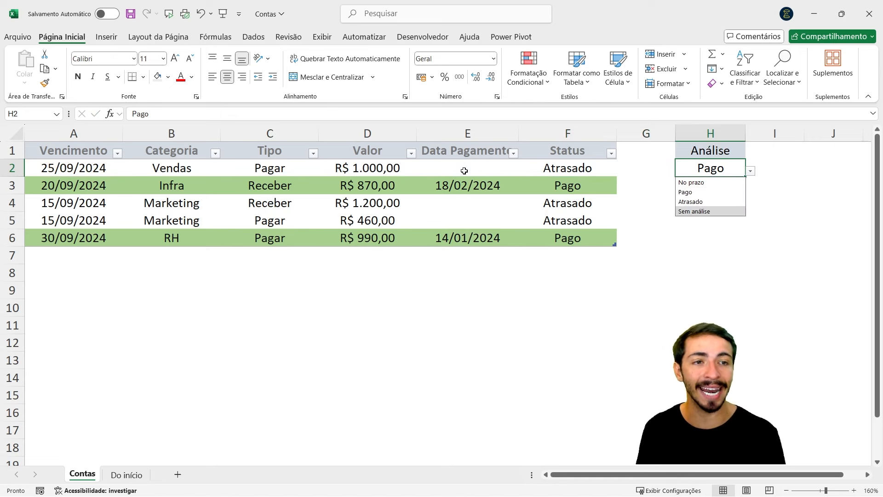
pyautogui.press('Return')
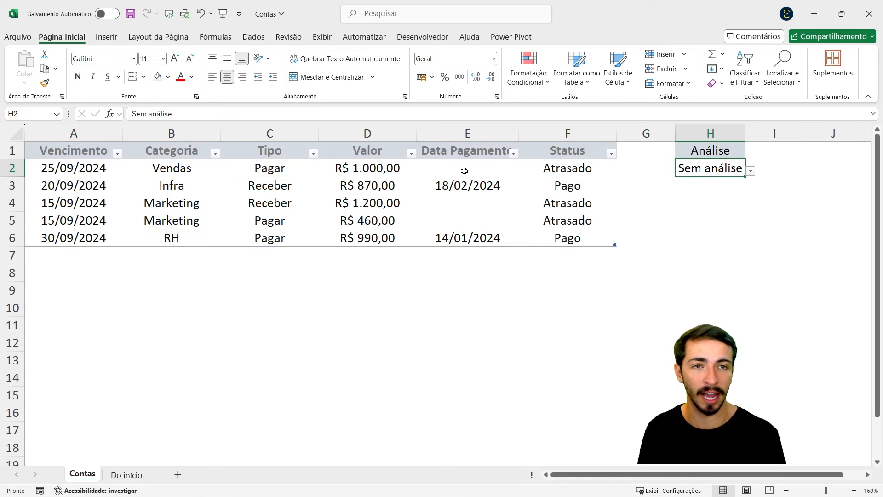
# Set the Análise selector in H2 to No prazo to test the row highlighting.
pyautogui.hotkey('alt', 'Down')
pyautogui.press('Up')
pyautogui.press('Up')
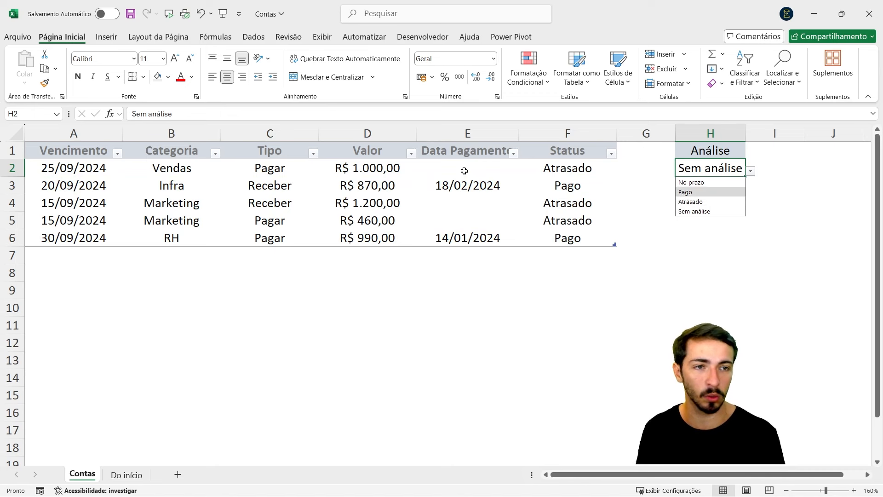
pyautogui.press('Up')
pyautogui.press('Return')
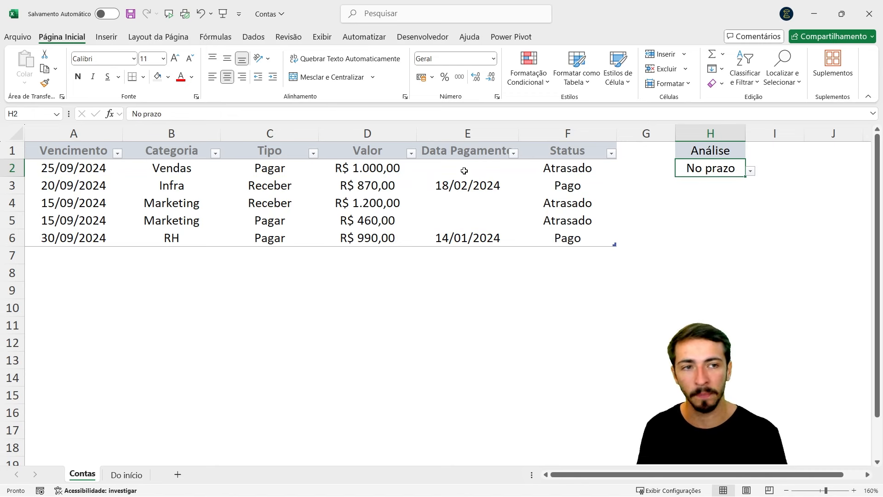
# Test the row highlighting by setting the Análise selector in H2 to Pago and to Atrasado.
pyautogui.hotkey('alt', 'Down')
pyautogui.press('Down')
pyautogui.press('Return')
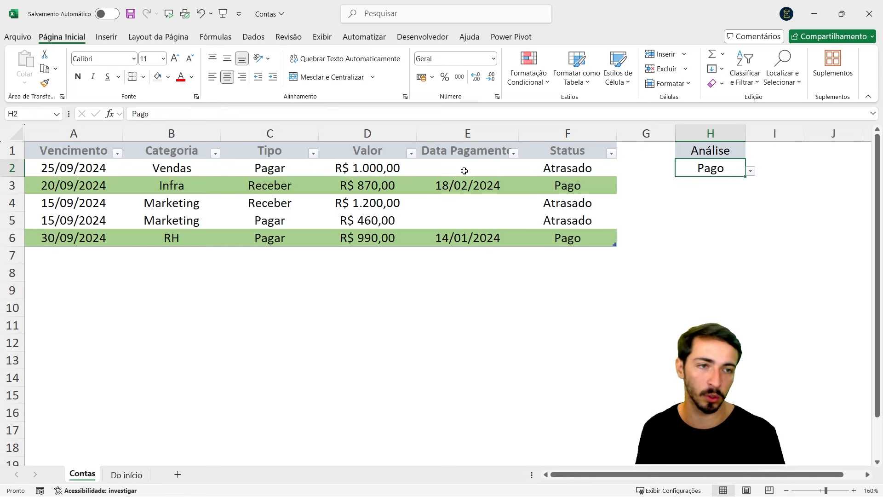
pyautogui.hotkey('alt', 'Down')
pyautogui.press('Down')
pyautogui.press('Return')
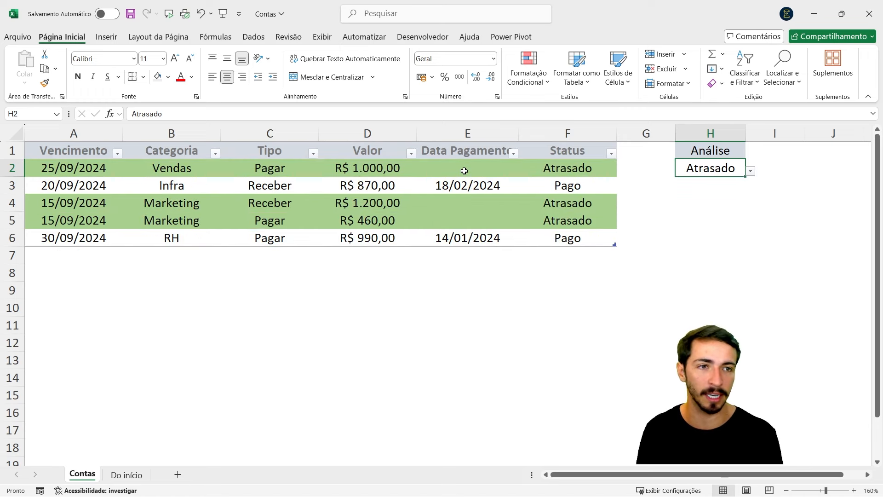
# Set the Análise selector in H2 back to Pago.
pyautogui.hotkey('alt', 'Down')
pyautogui.press('Up')
pyautogui.press('Return')
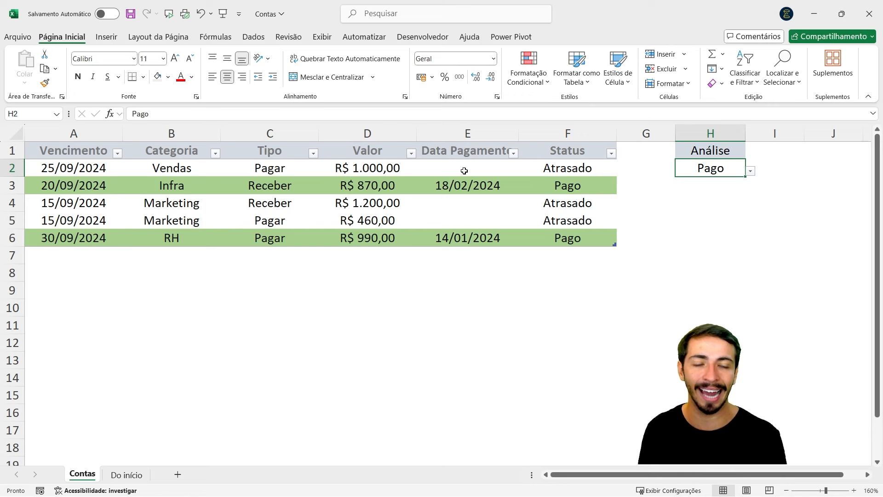
# Examine the Status column cell by cell from F2 down to the first empty row below the table.
pyautogui.press('Left')
pyautogui.press('Left')
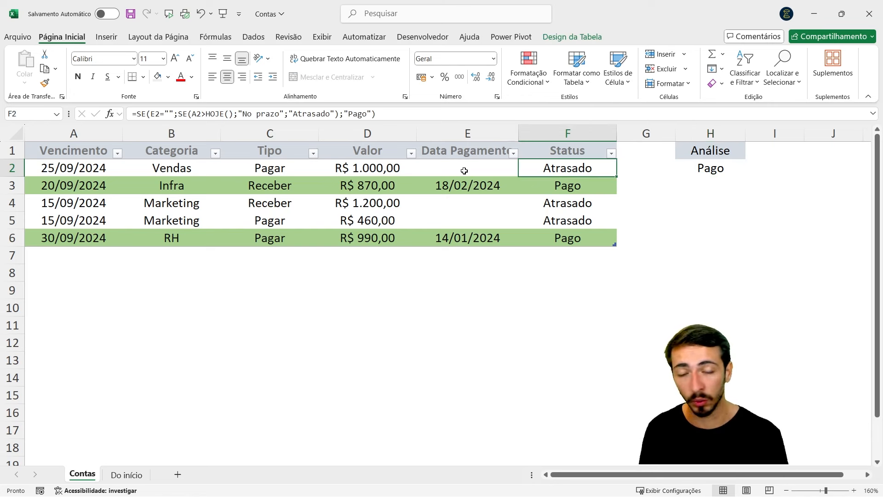
pyautogui.press('Down')
pyautogui.press('Down')
pyautogui.press('Down')
pyautogui.press('Down')
pyautogui.press('Down')
pyautogui.press('Down')
pyautogui.press('Up')
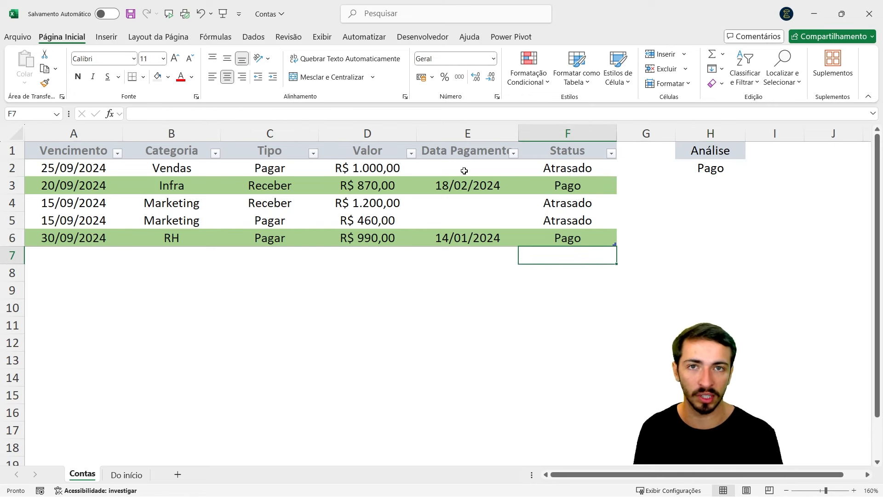
# Copy the headers A1:F1 from the Contas sheet into row 1 of the Do início sheet, starting at A1.
pyautogui.hotkey('ctrl', 'pagedown')
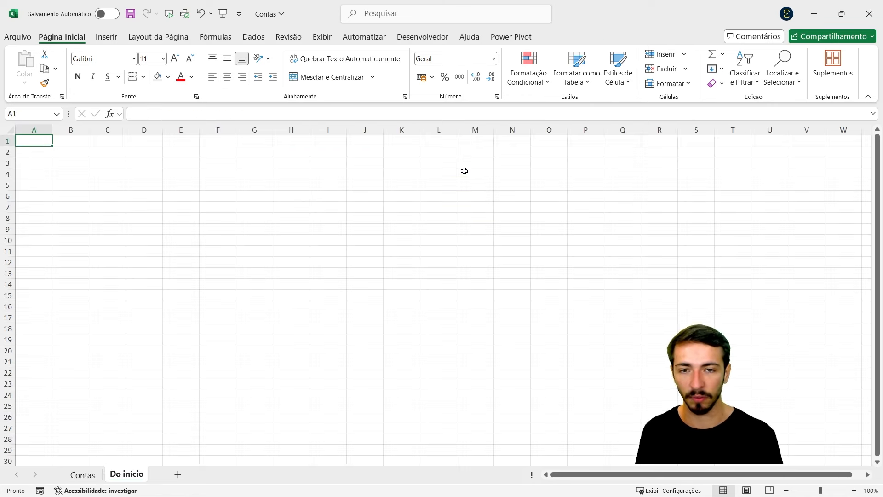
pyautogui.keyDown('ctrl'); pyautogui.scroll(2, 193, 251); pyautogui.keyUp('ctrl')
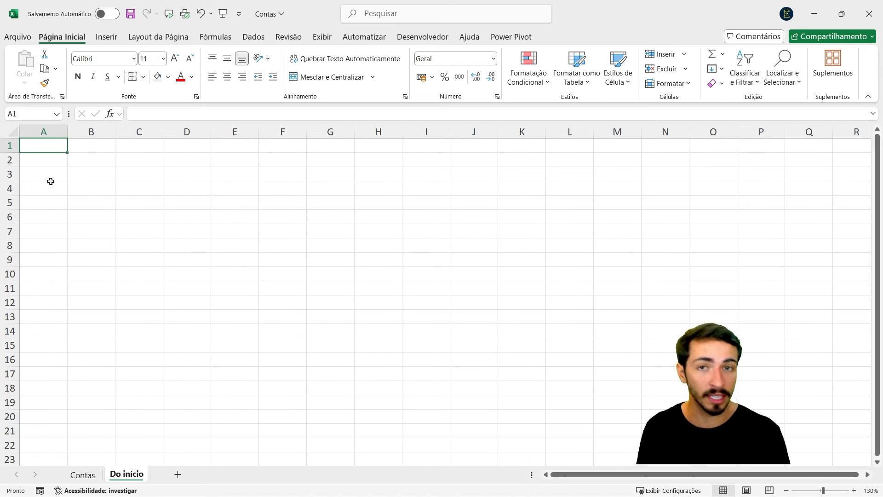
pyautogui.click(83, 475)
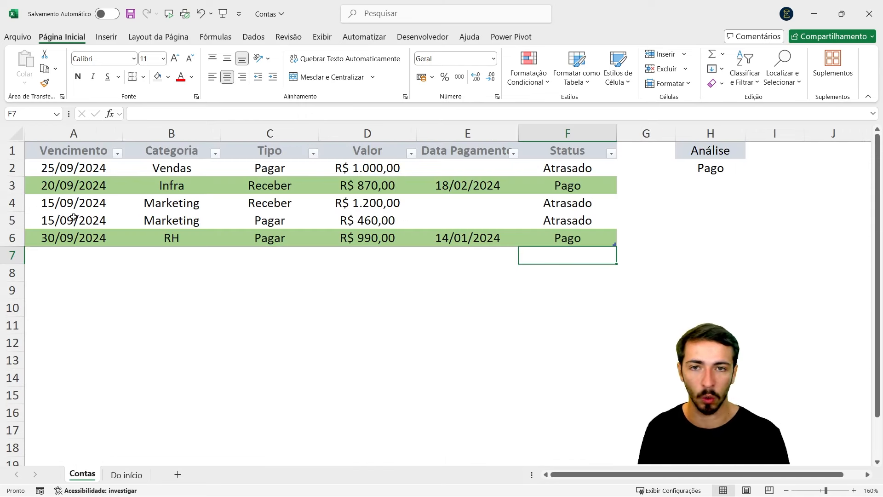
pyautogui.moveTo(52, 151); pyautogui.dragTo(562, 149)
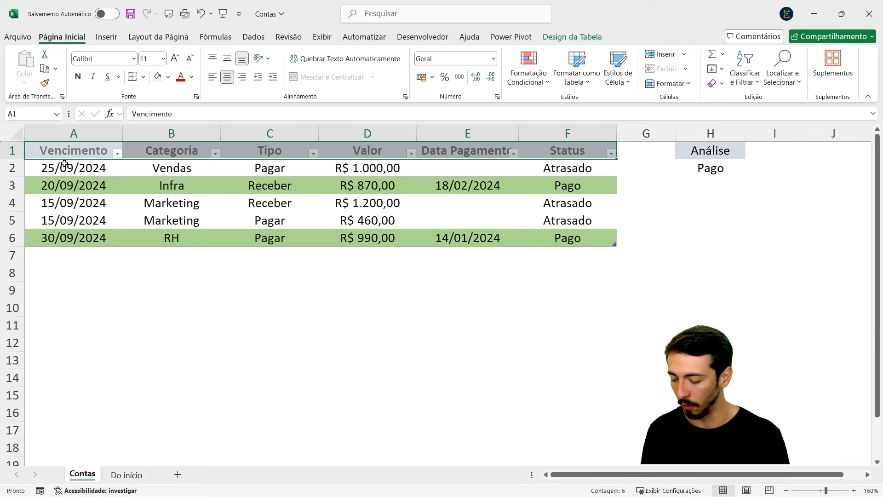
pyautogui.hotkey('ctrl', 'c')
pyautogui.click(126, 475)
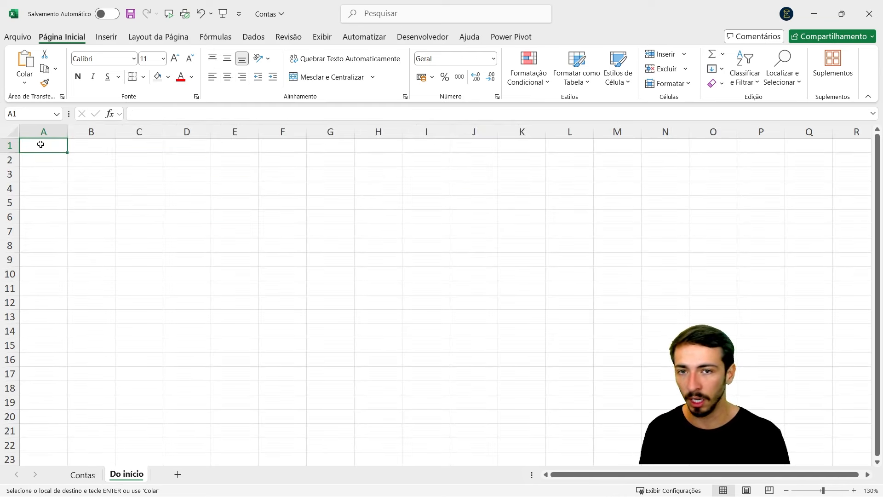
pyautogui.hotkey('ctrl', 'v')
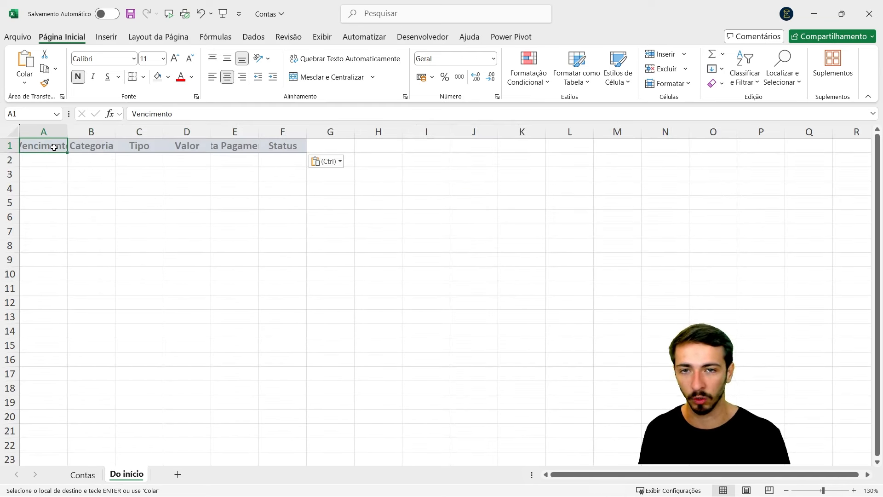
# Review the pasted headers in row 1 one by one, from Vencimento through Status and back.
pyautogui.press('Tab')
pyautogui.press('Tab')
pyautogui.press('Tab')
pyautogui.press('Tab')
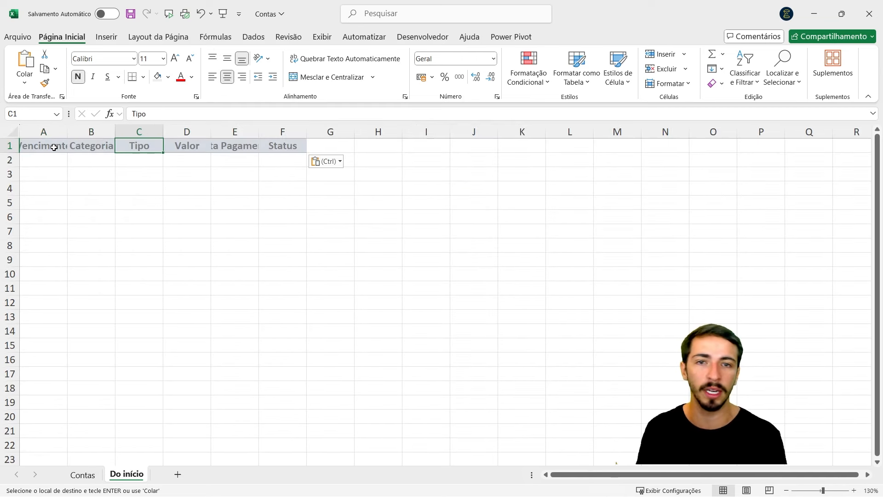
pyautogui.press('Tab')
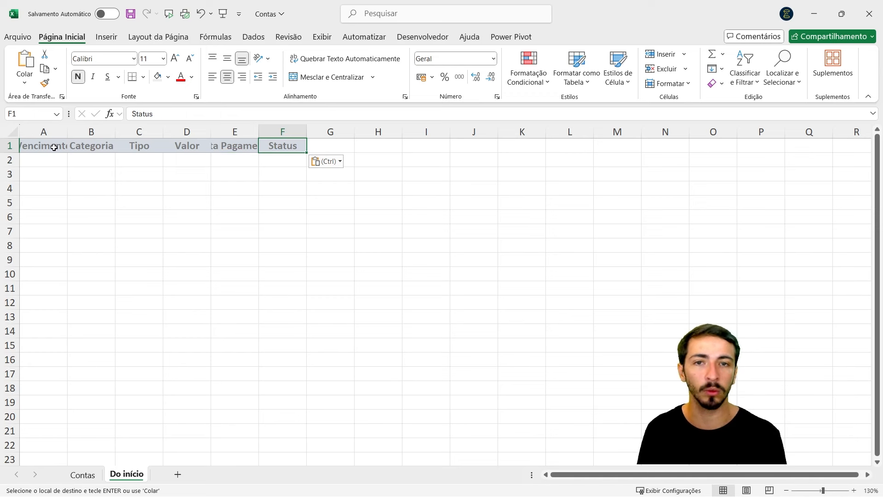
pyautogui.hotkey('shift', 'Tab')
pyautogui.hotkey('shift', 'Tab')
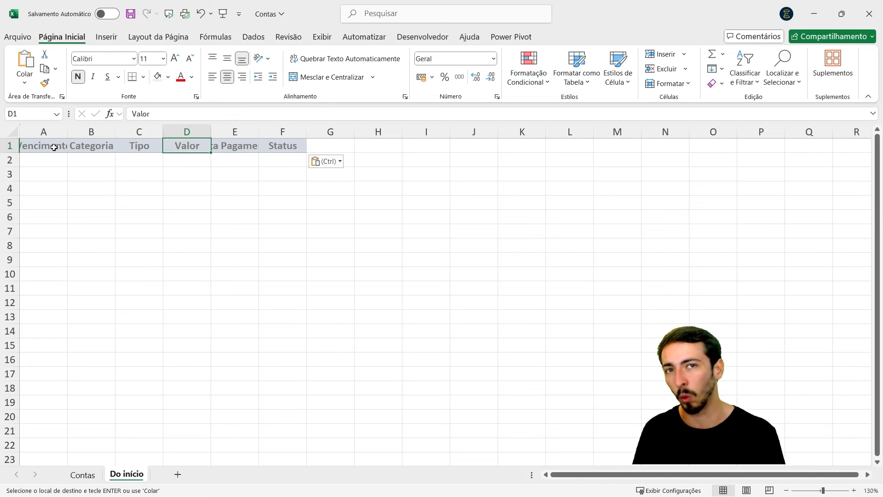
pyautogui.hotkey('shift', 'Tab')
pyautogui.hotkey('shift', 'Tab')
pyautogui.hotkey('shift', 'Tab')
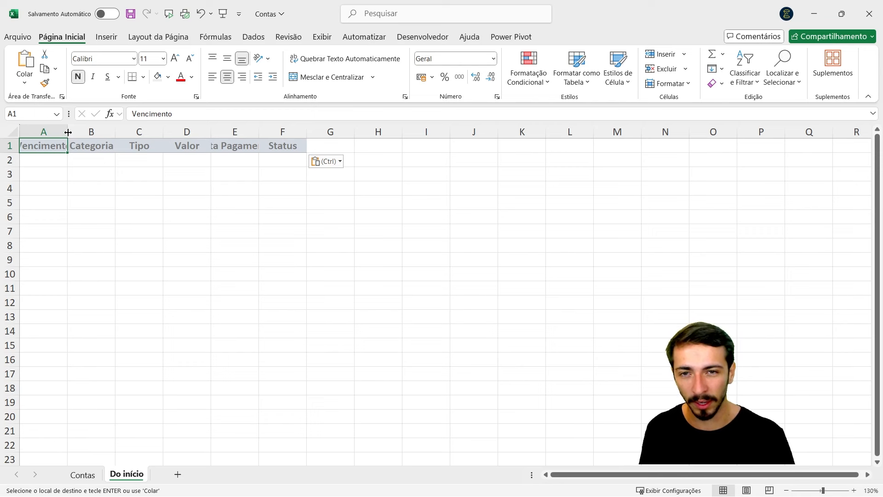
# Undo a manual widening of column A and autofit columns A to F to their header text.
pyautogui.moveTo(68, 138); pyautogui.dragTo(87, 138)
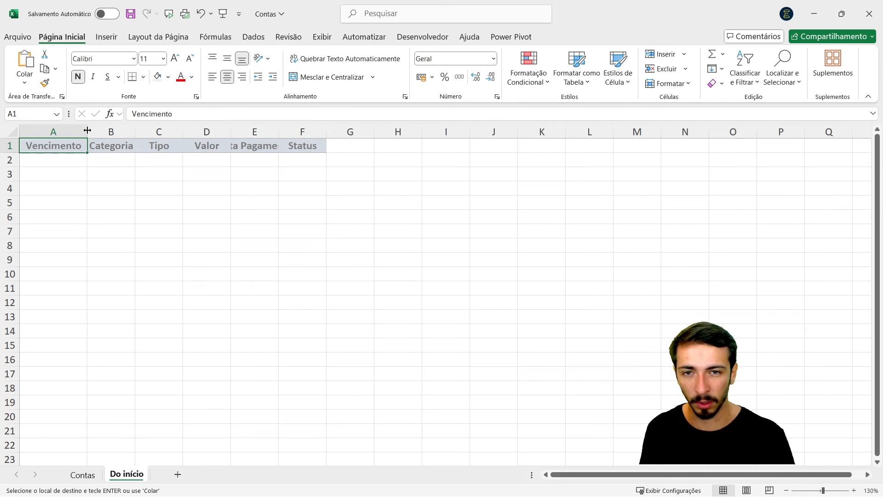
pyautogui.hotkey('ctrl', 'z')
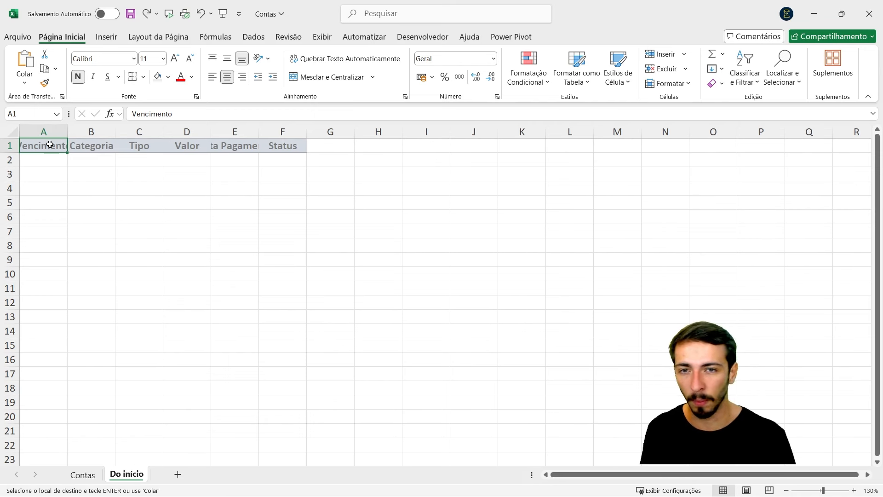
pyautogui.moveTo(44, 132); pyautogui.dragTo(282, 128)
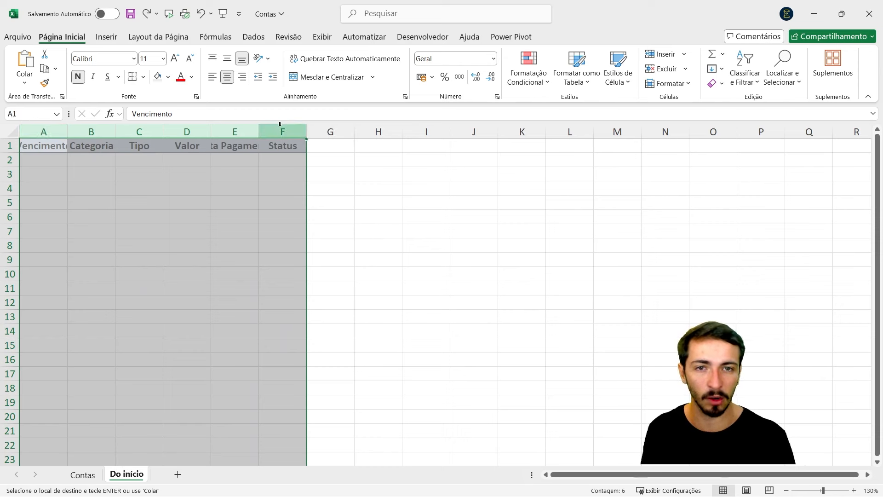
pyautogui.doubleClick(163, 131)
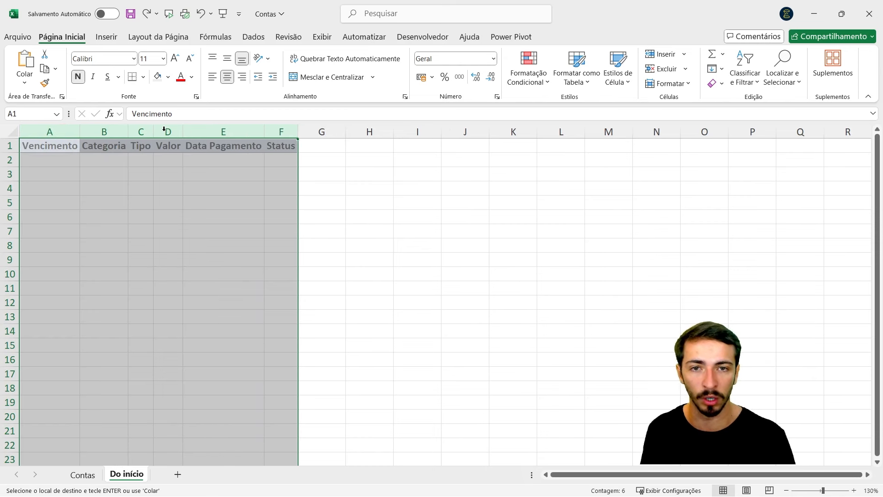
pyautogui.click(158, 177)
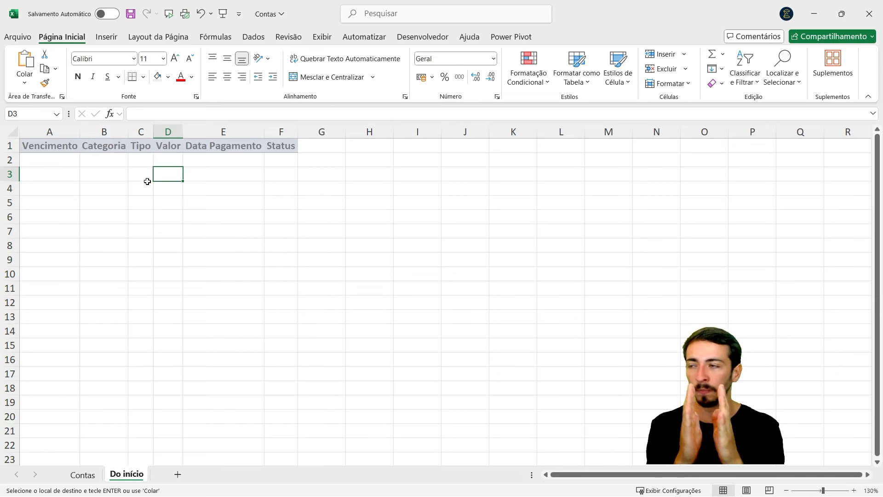
pyautogui.press('Up')
pyautogui.press('Left')
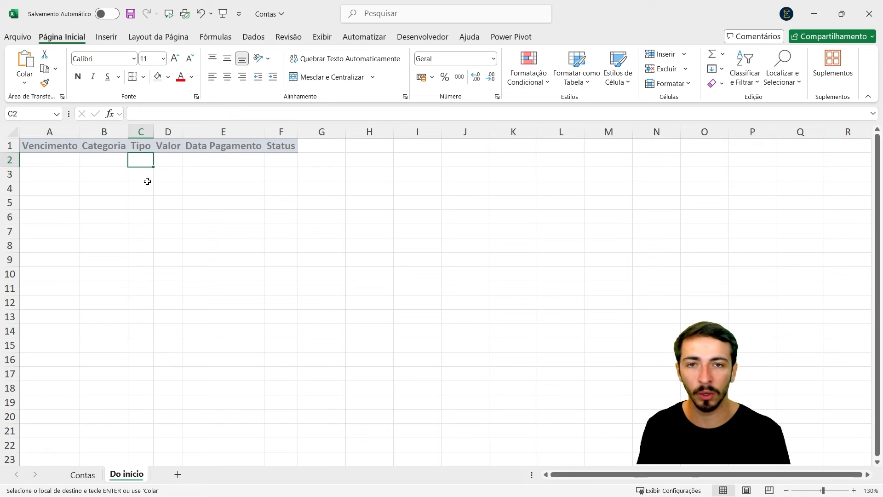
pyautogui.press('Up')
pyautogui.press('Down')
pyautogui.press('Up')
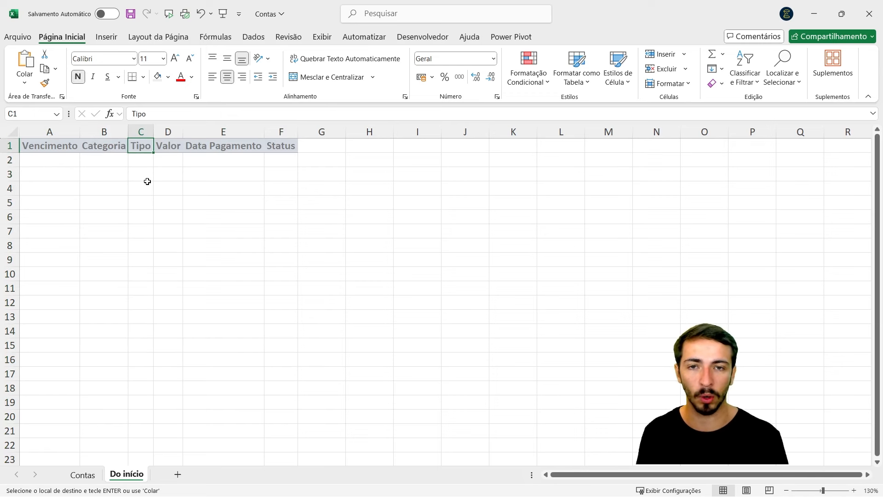
pyautogui.scroll(3, 101, 210)
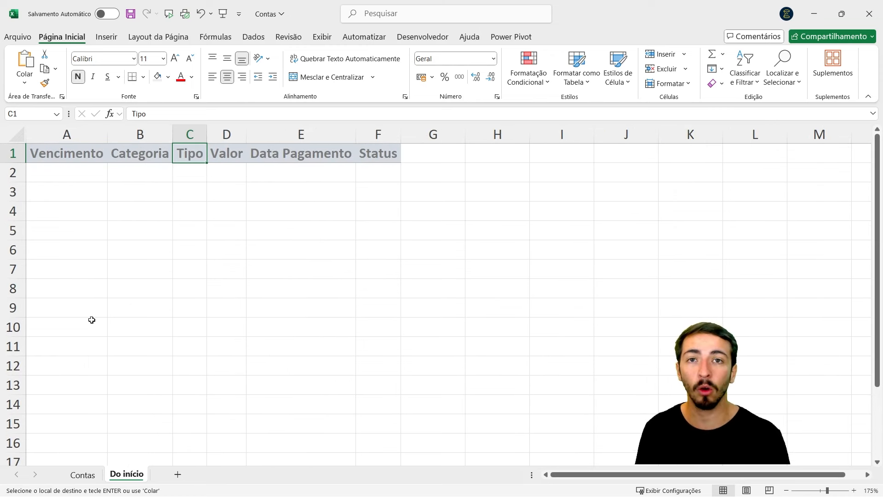
# Copy the Análise header in H1 of the Contas sheet.
pyautogui.click(98, 474)
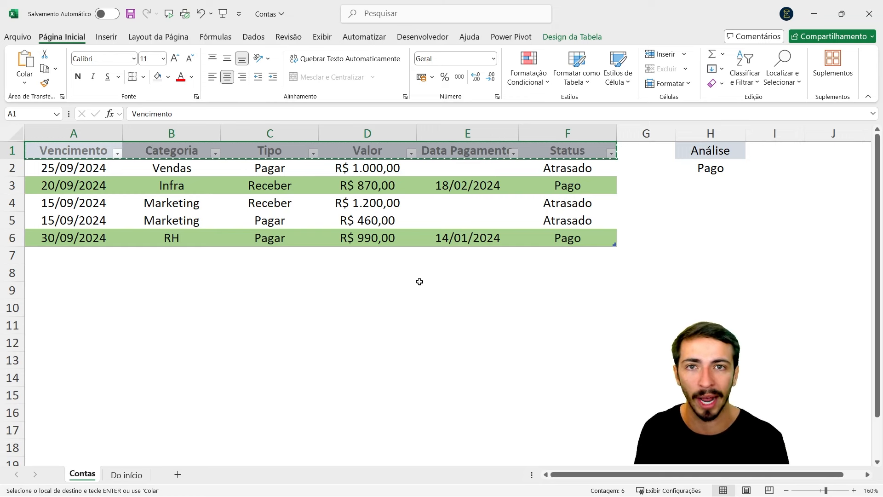
pyautogui.press('Escape')
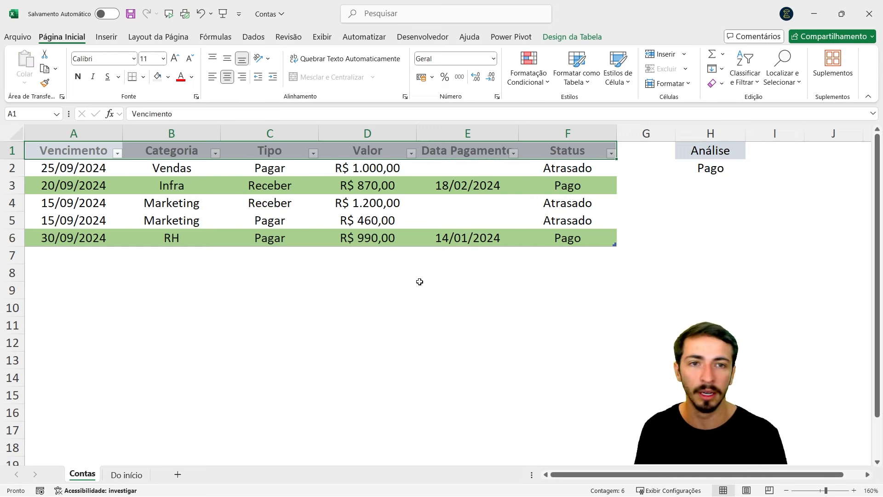
pyautogui.press('Right')
pyautogui.press('Right')
pyautogui.press('Right')
pyautogui.press('Right')
pyautogui.press('Right')
pyautogui.press('Right')
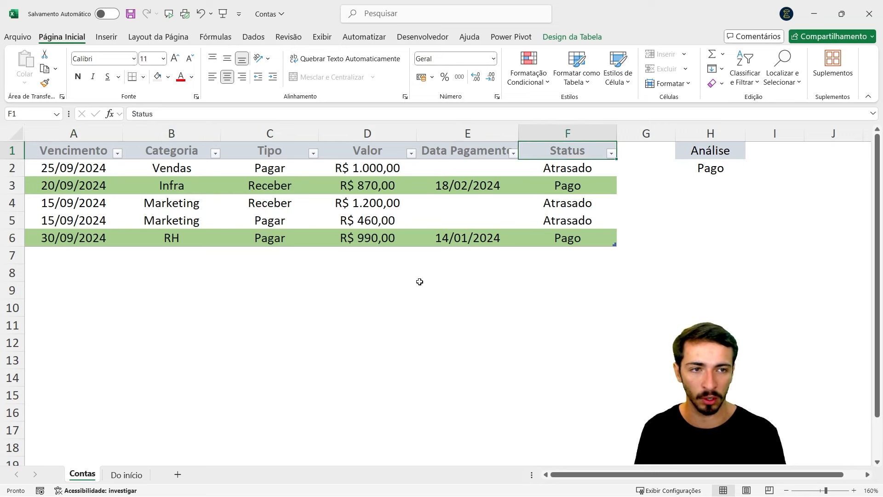
pyautogui.press('Right')
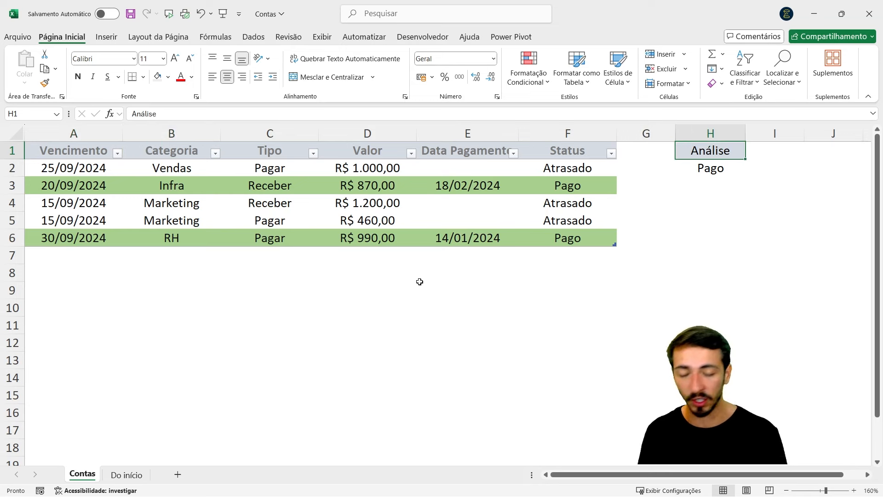
pyautogui.hotkey('ctrl', 'c')
# Paste the copied Análise header into H1 of the Do início sheet.
pyautogui.hotkey('ctrl', 'pagedown')
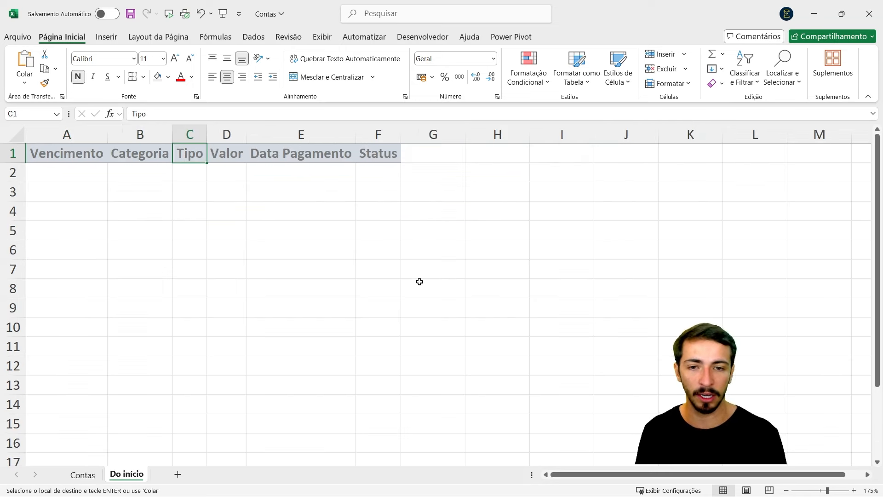
pyautogui.press('Right')
pyautogui.press('Right')
pyautogui.press('Right')
pyautogui.press('Right')
pyautogui.press('Right')
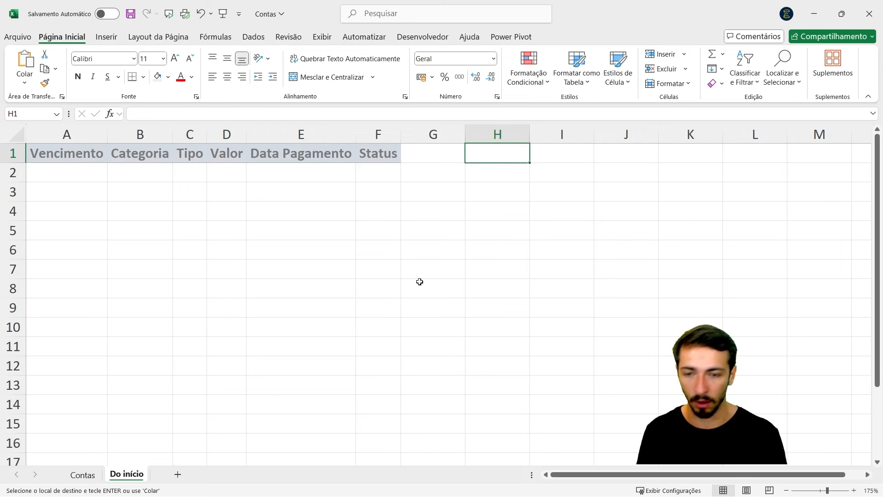
pyautogui.hotkey('ctrl', 'v')
pyautogui.press('Left')
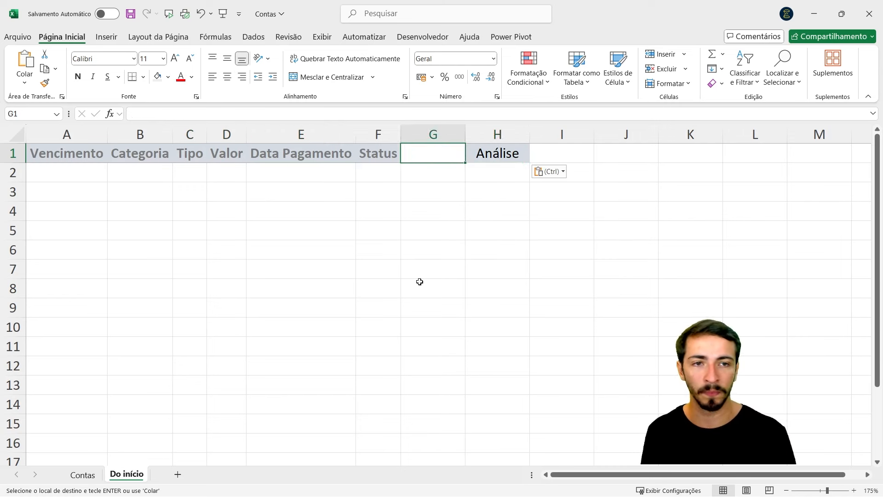
# Cancel the pending copy on the Contas sheet and go to its first due date in A2.
pyautogui.press('Right')
pyautogui.hotkey('ctrl', 'pageup')
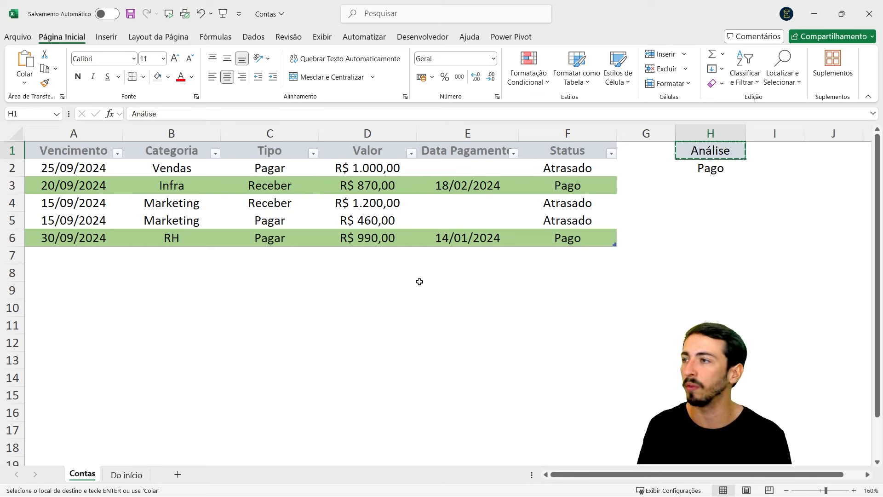
pyautogui.press('Escape')
pyautogui.press('Down')
pyautogui.press('Left')
pyautogui.press('Home')
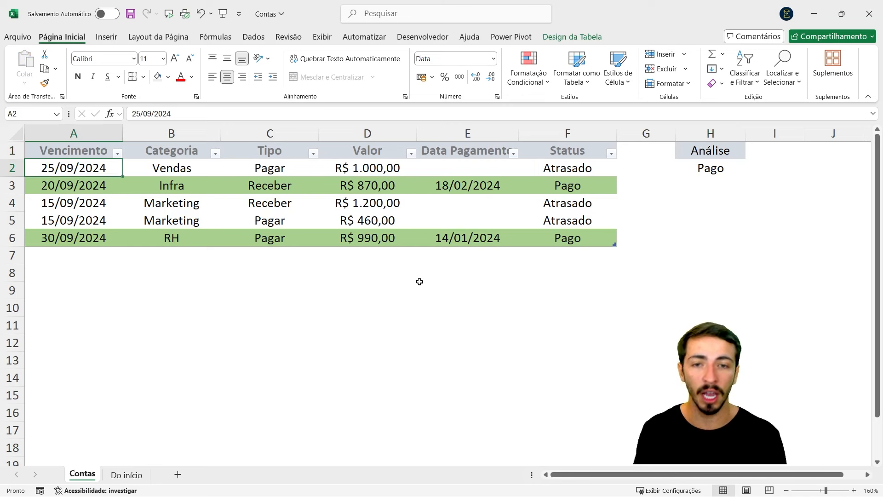
# Enter 25/09/2024 as the first Vencimento date in A2 of the Do início sheet.
pyautogui.hotkey('ctrl', 'pagedown')
pyautogui.press('Left')
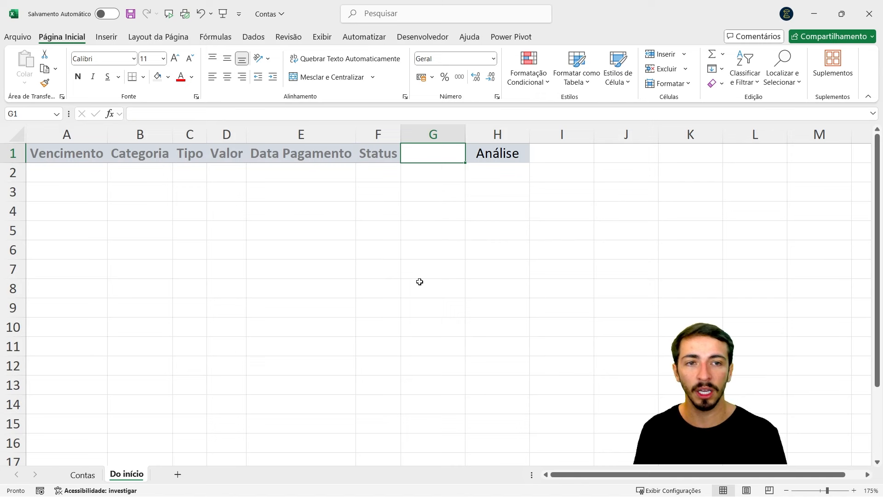
pyautogui.press('Down')
pyautogui.press('Left')
pyautogui.press('Left')
pyautogui.press('Left')
pyautogui.press('Left')
pyautogui.press('Left')
pyautogui.press('Left')
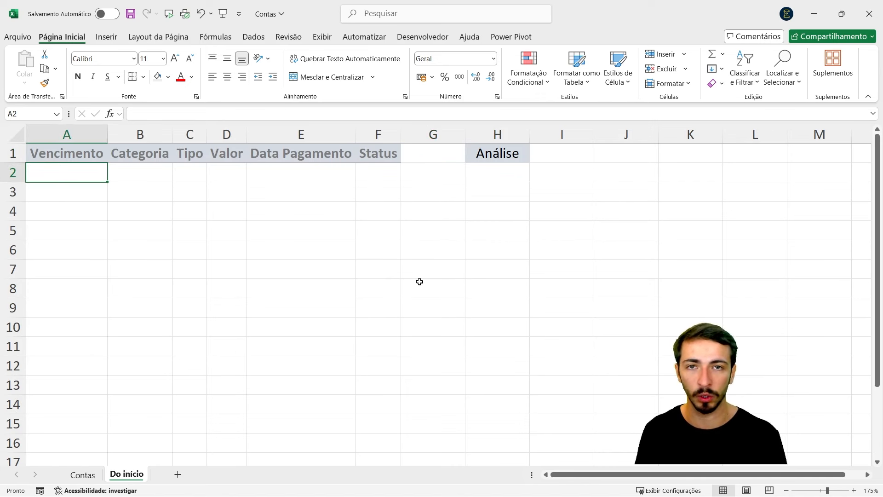
pyautogui.write('25/')
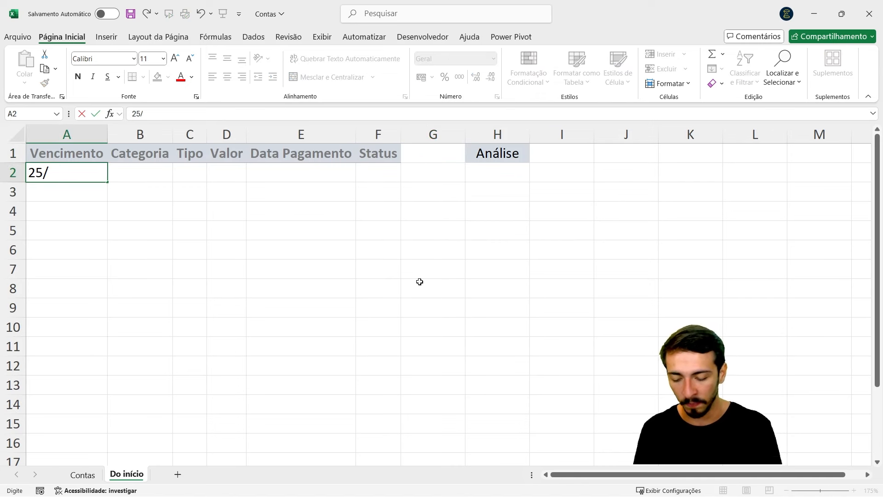
pyautogui.write('09/2024')
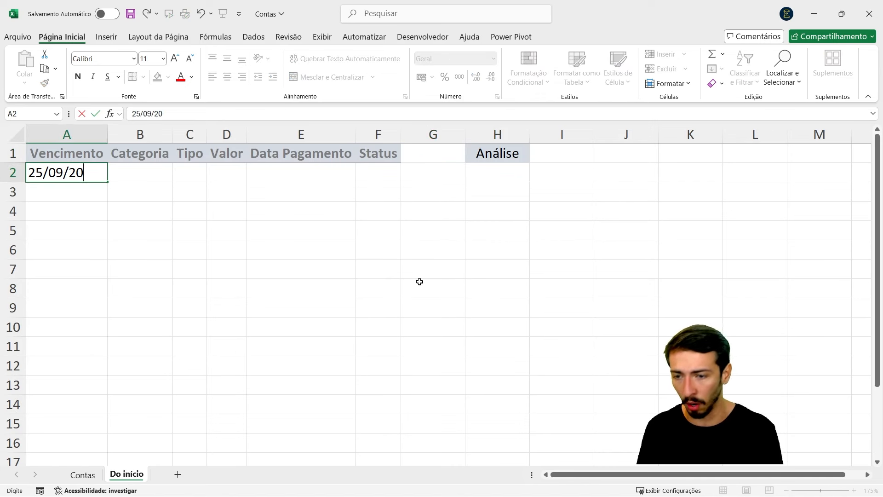
pyautogui.press('Return')
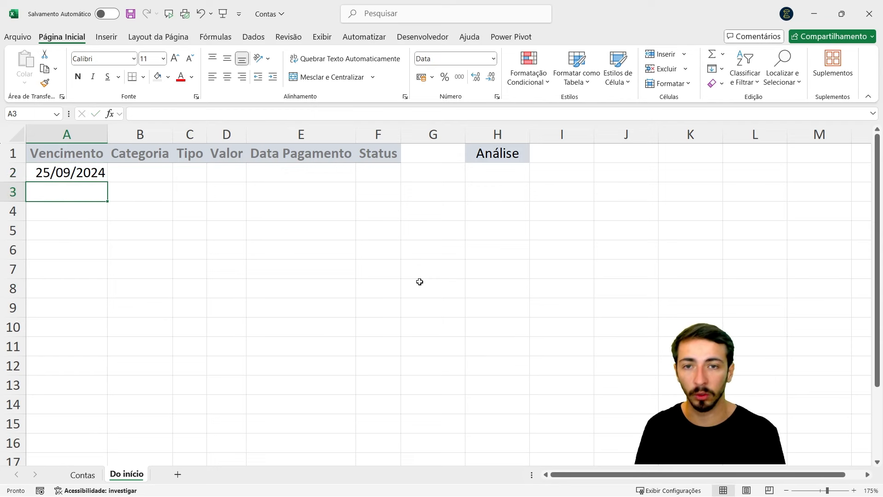
# Enter the due dates 02/09/2024 in A3 and 15/10/2024 in A4.
pyautogui.write('02/')
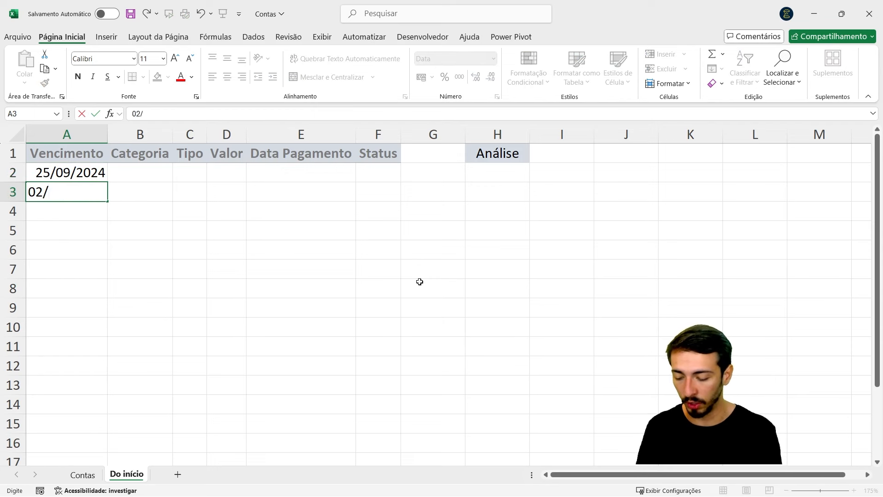
pyautogui.write('09/2024')
pyautogui.press('Return')
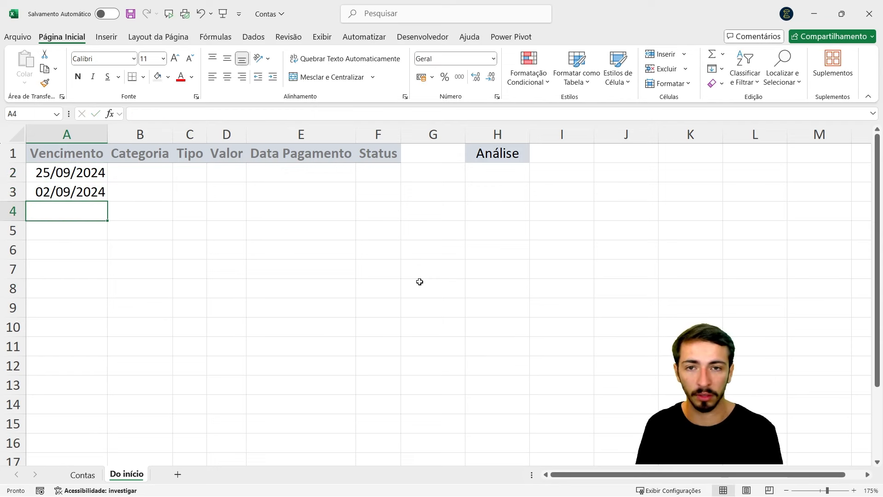
pyautogui.write('15/')
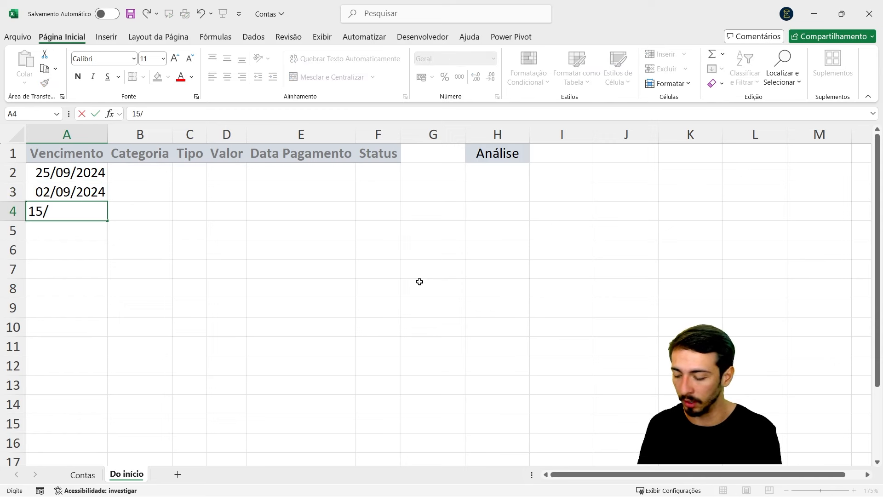
pyautogui.write('10/2024')
pyautogui.press('Return')
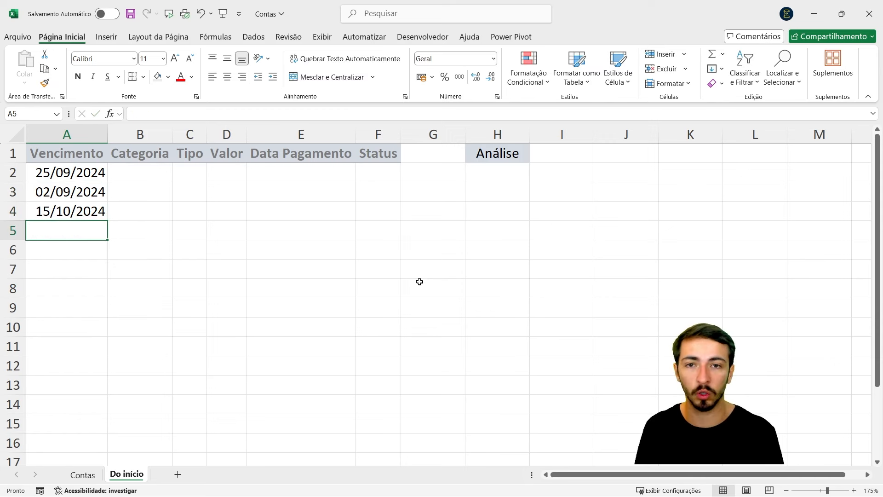
# Enter the due dates 02/10/2024 in A5 and 20/09/2024 in A6, checking the Contas sheet's dates in between.
pyautogui.write('02/10')
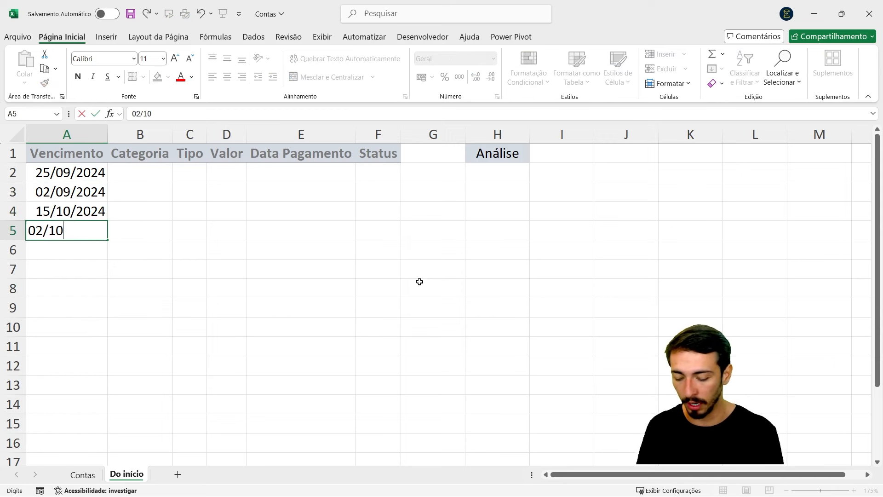
pyautogui.write('/2024')
pyautogui.press('Return')
pyautogui.hotkey('ctrl', 'pageup')
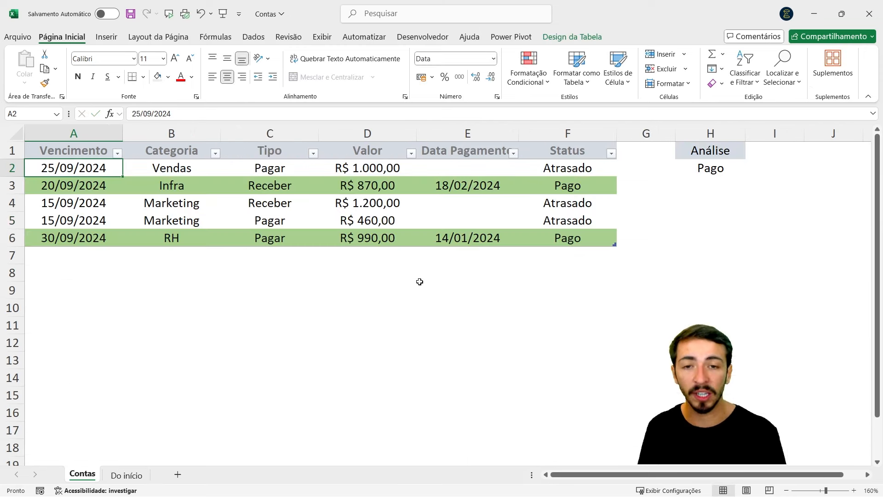
pyautogui.press('Down')
pyautogui.press('Down')
pyautogui.hotkey('ctrl', 'pagedown')
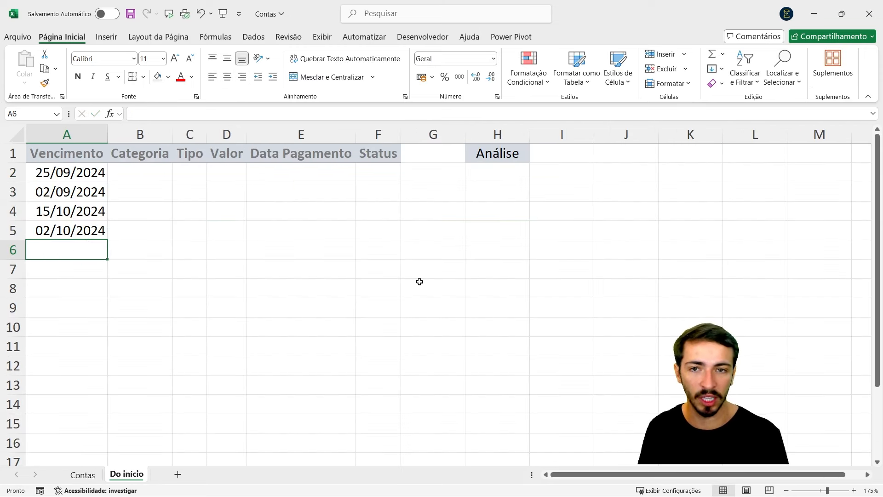
pyautogui.write('2')
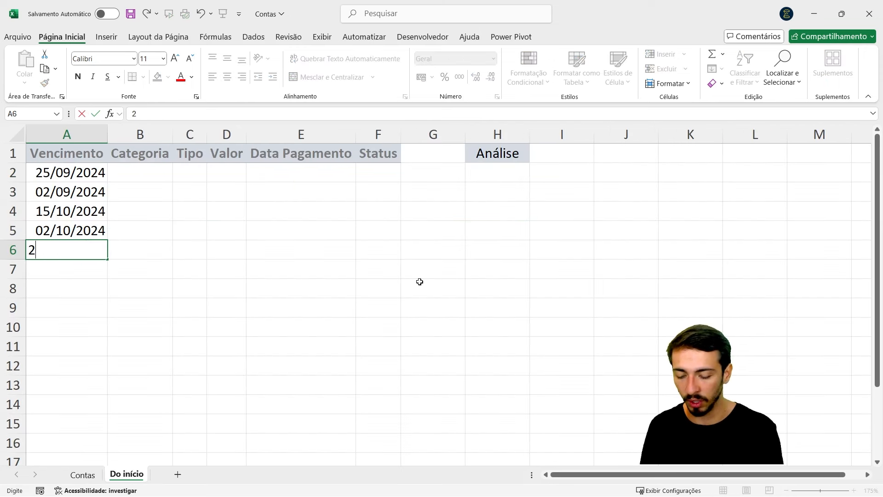
pyautogui.write('0/09/2024')
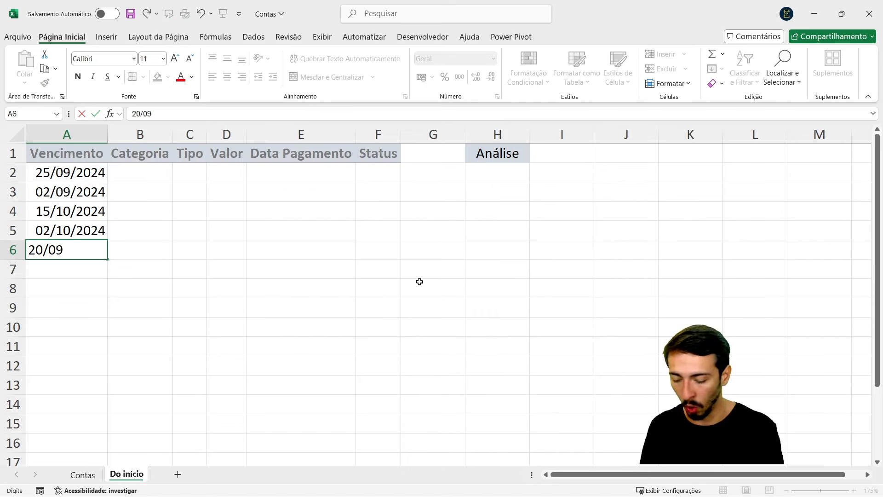
pyautogui.press('Return')
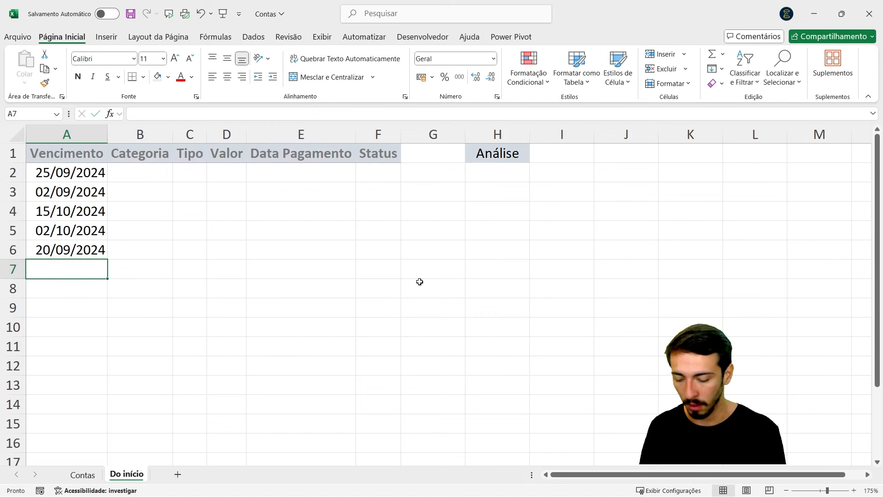
# Enter 30/10/2024 as the due date in A7 and return to the first date in A2.
pyautogui.write('30/10')
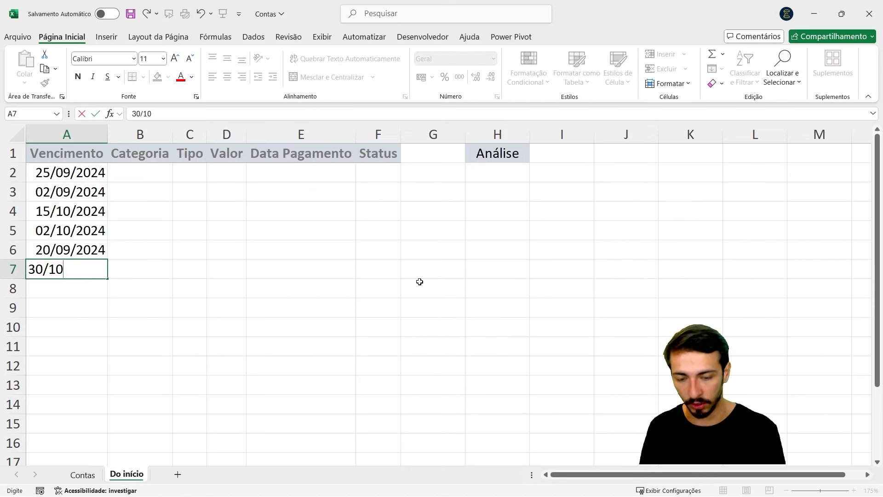
pyautogui.write('/2024')
pyautogui.press('Return')
pyautogui.press('Up')
pyautogui.press('Up')
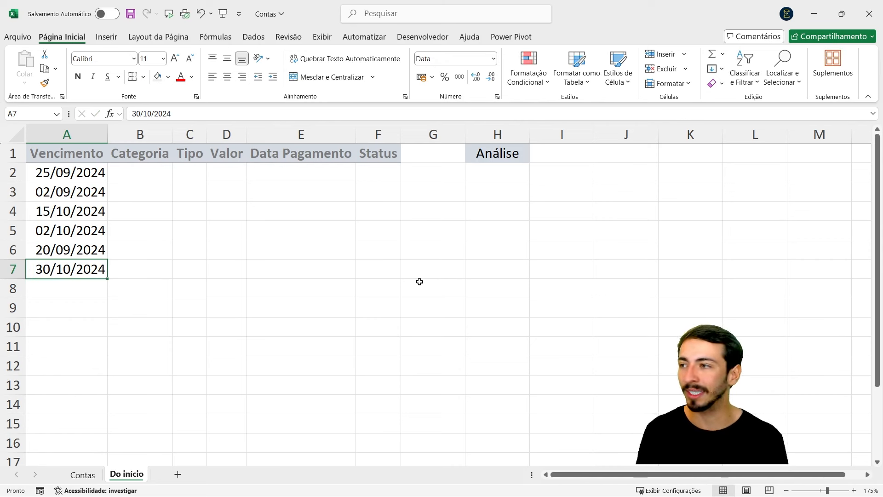
pyautogui.press('Up')
pyautogui.press('Up')
pyautogui.press('Up')
pyautogui.press('Up')
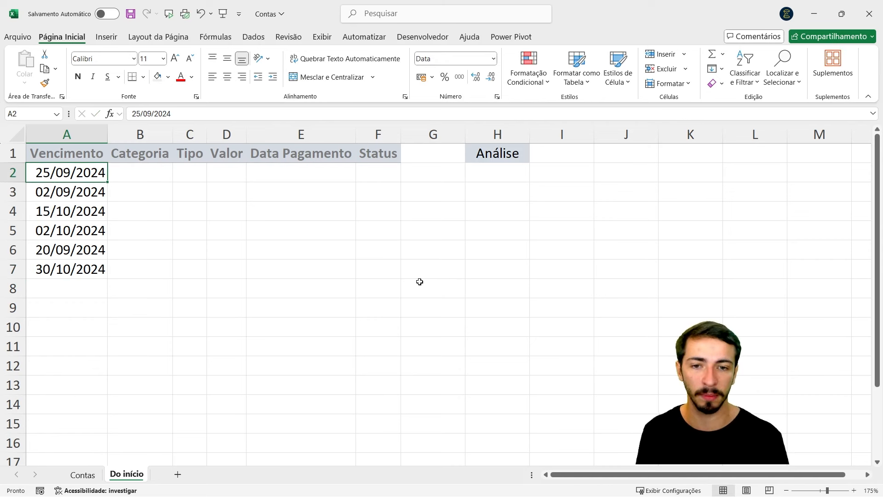
# Examine the category options offered by the drop-down list in B2 of the Contas sheet, leaving the selection as it is.
pyautogui.hotkey('ctrl', 'pageup')
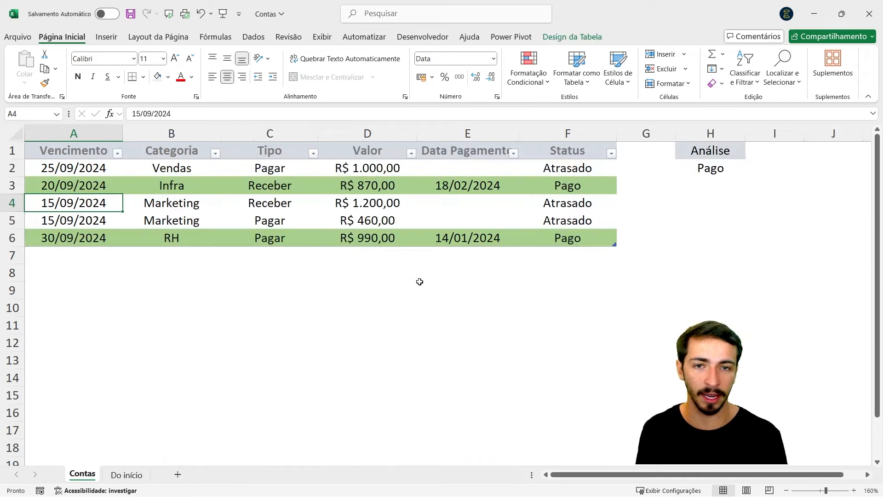
pyautogui.press('Right')
pyautogui.press('Up')
pyautogui.press('Up')
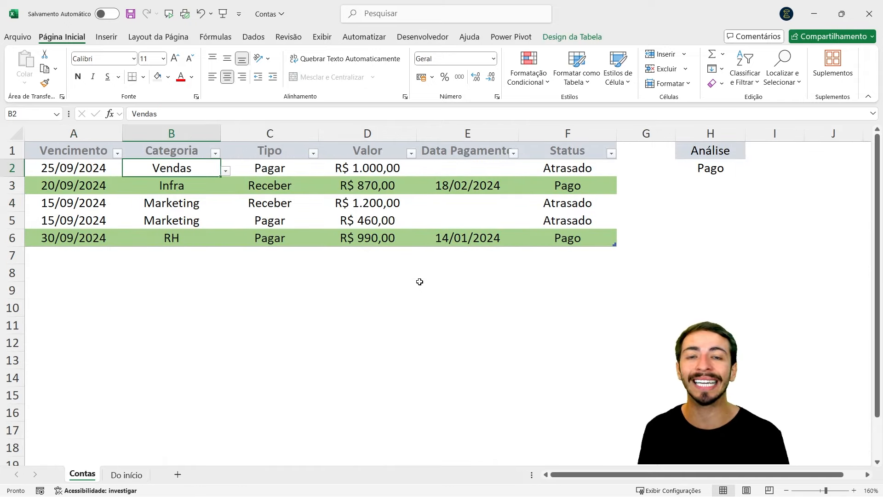
pyautogui.hotkey('alt', 'Down')
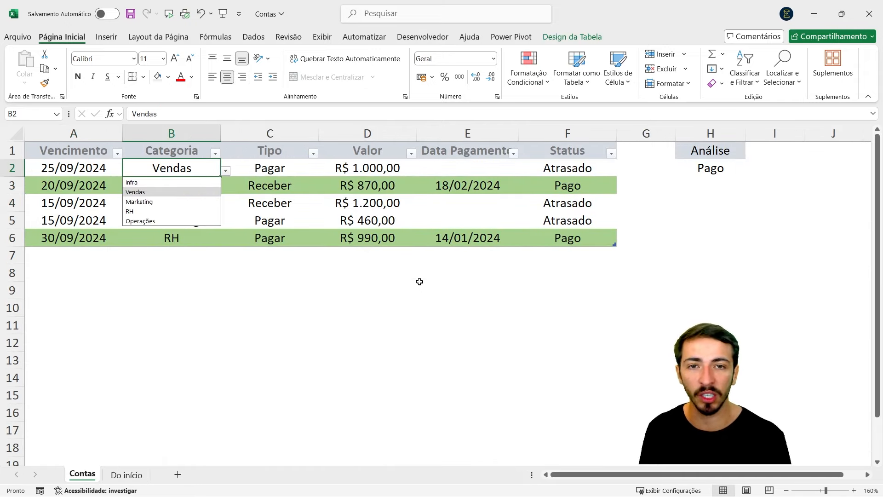
pyautogui.press('Up')
pyautogui.press('Down')
pyautogui.press('Down')
pyautogui.press('Down')
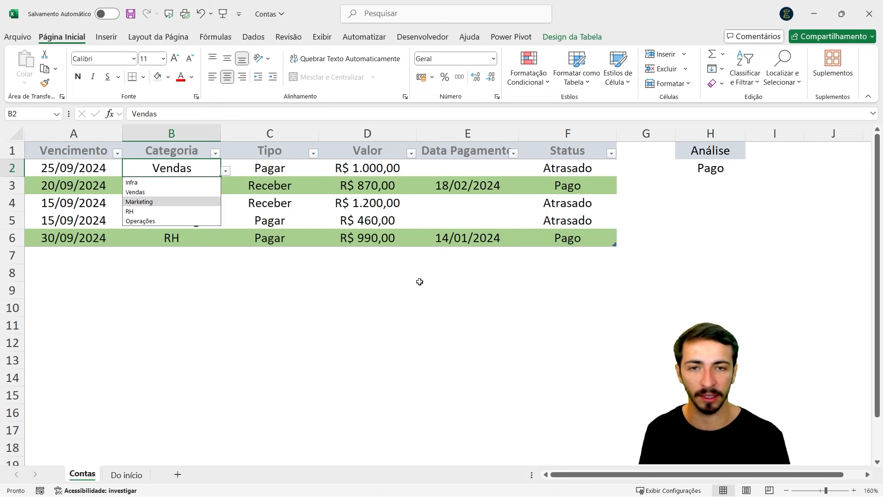
pyautogui.press('Down')
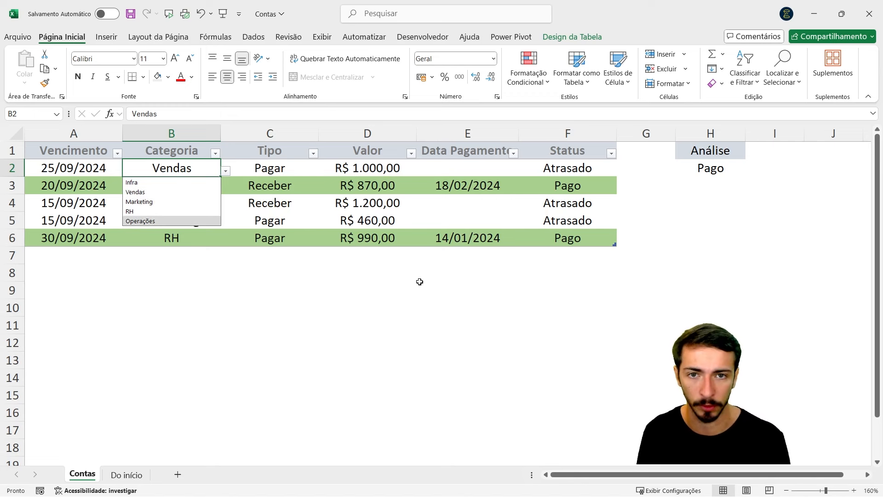
pyautogui.press('Escape')
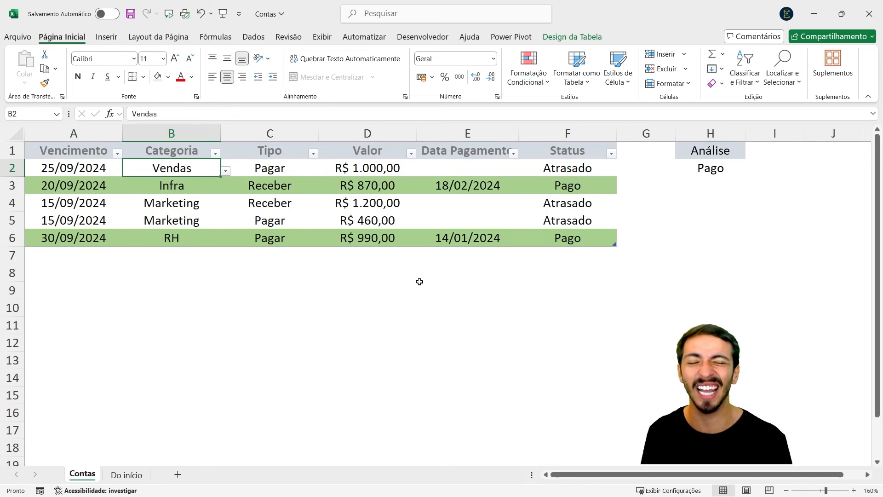
# Try to enter the unlisted category "aaaaaaa" in B2 of the Contas sheet.
pyautogui.write('aaa')
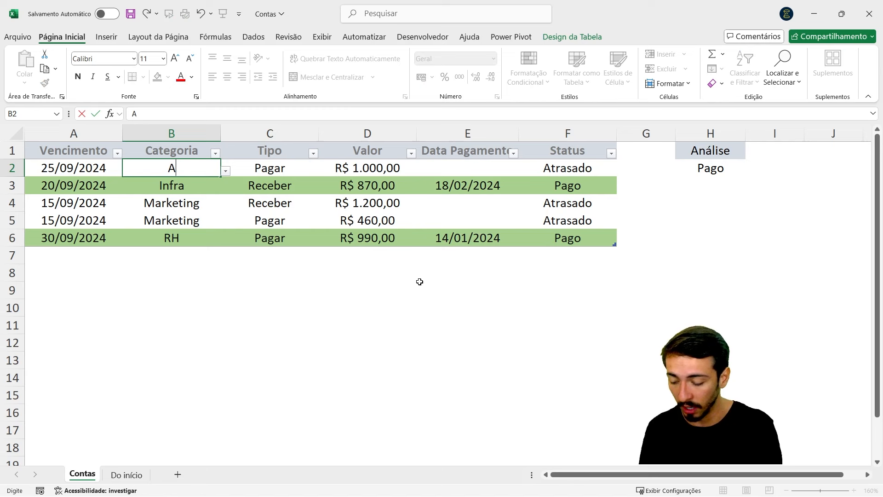
pyautogui.write('aaaa')
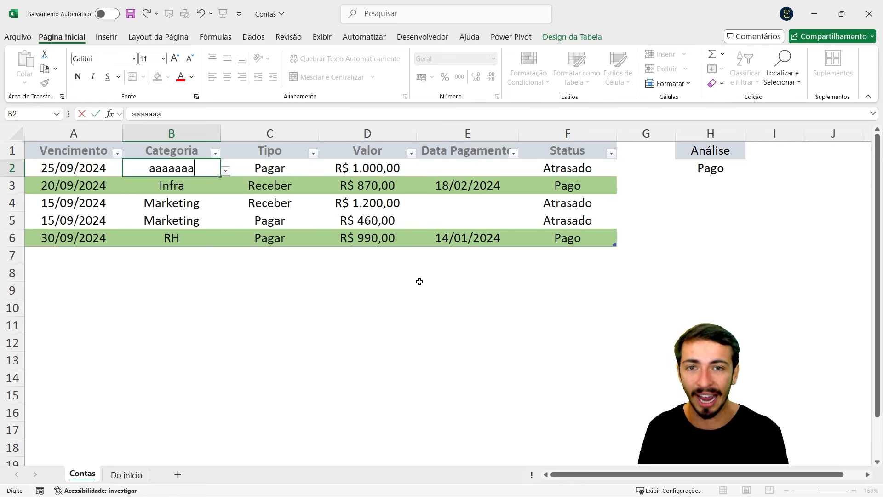
pyautogui.press('Return')
pyautogui.press('Escape')
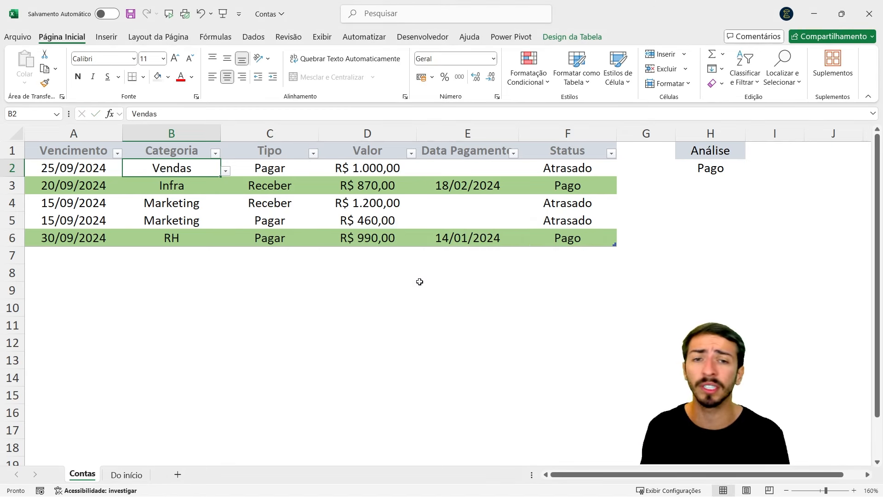
# Compare the Categoria column on both sheets and re-examine the drop-down options in B2 of Contas.
pyautogui.hotkey('ctrl', 'pagedown')
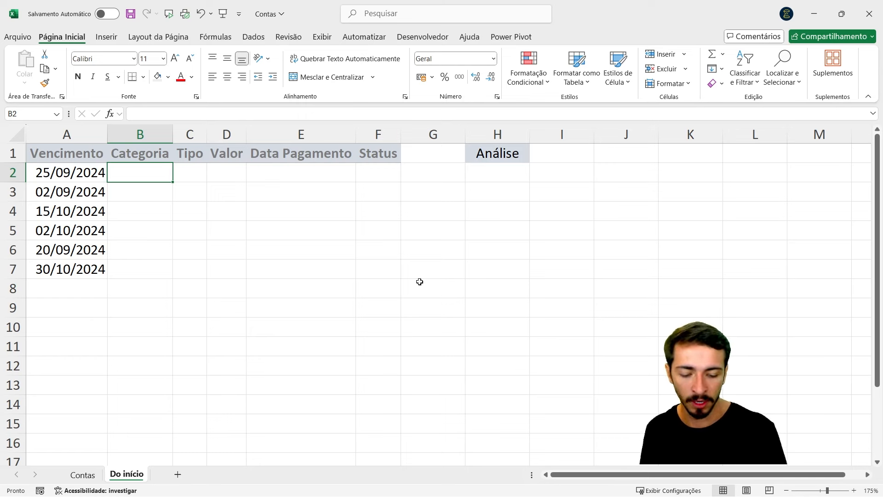
pyautogui.hotkey('ctrl', 'pageup')
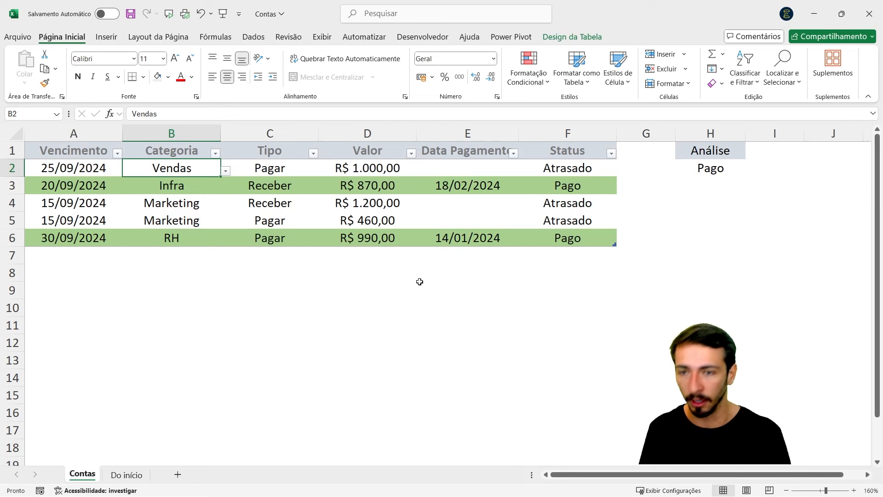
pyautogui.hotkey('alt', 'Down')
pyautogui.press('Up')
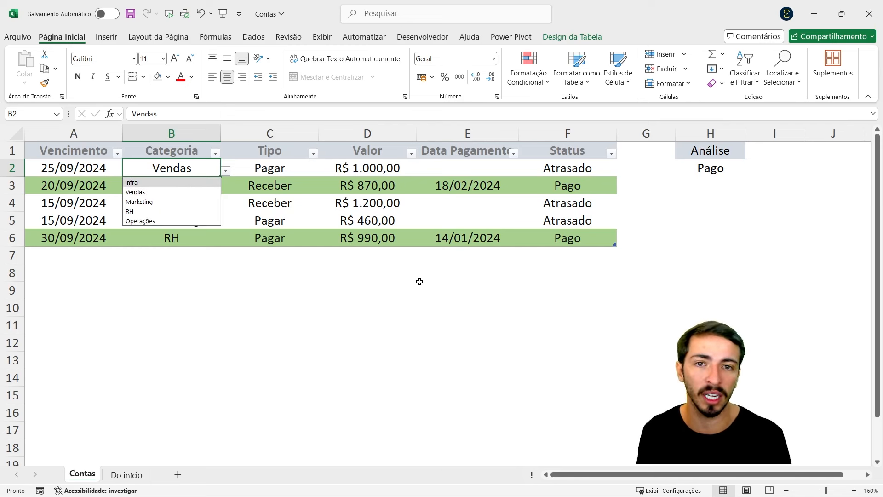
pyautogui.press('Down')
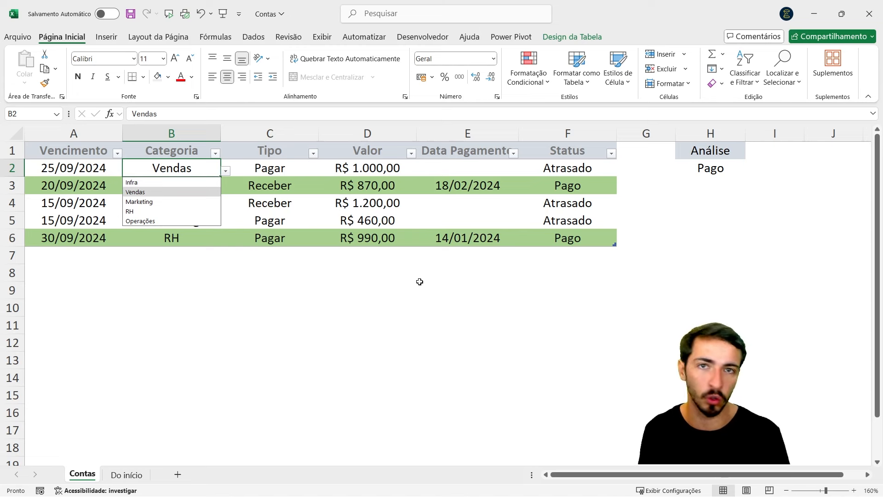
pyautogui.press('Down')
pyautogui.press('Up')
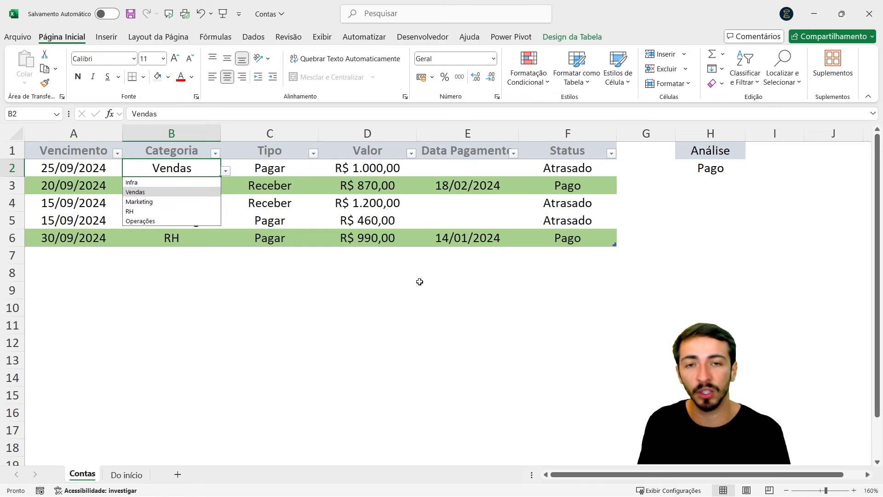
pyautogui.press('Escape')
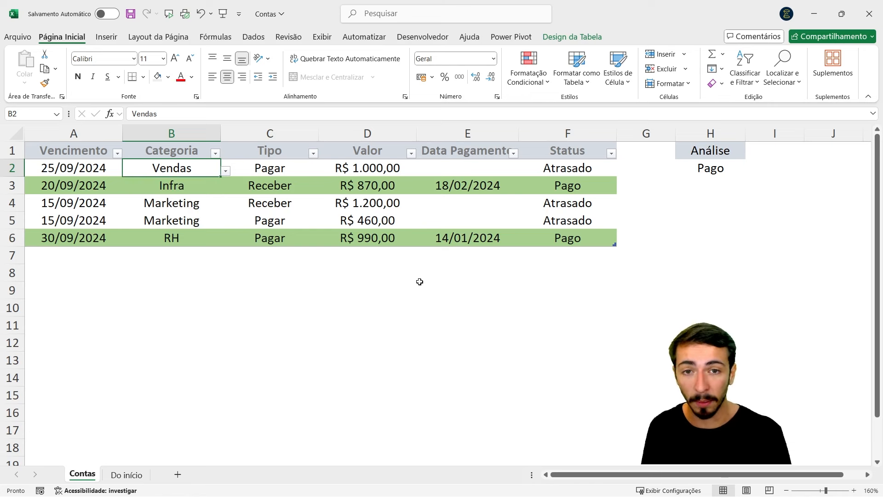
# Start a data validation rule for B2 on the Do início sheet, allowing values from a list (Lista).
pyautogui.hotkey('ctrl', 'pagedown')
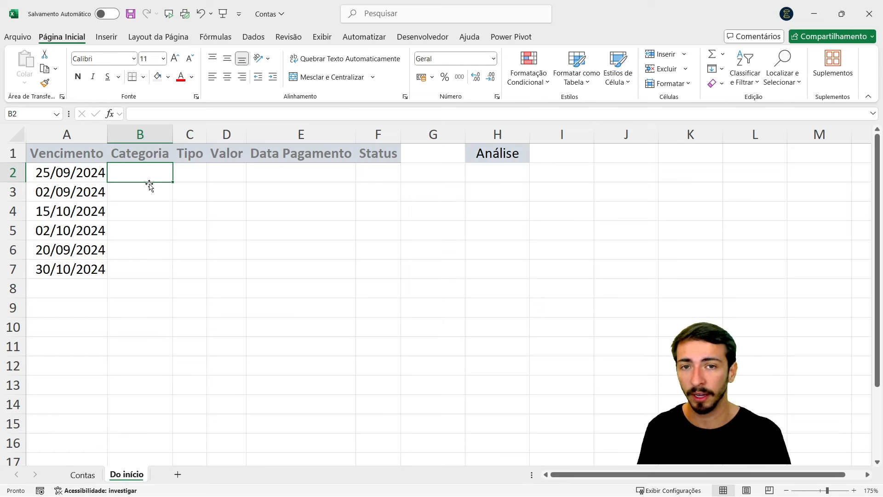
pyautogui.click(255, 38)
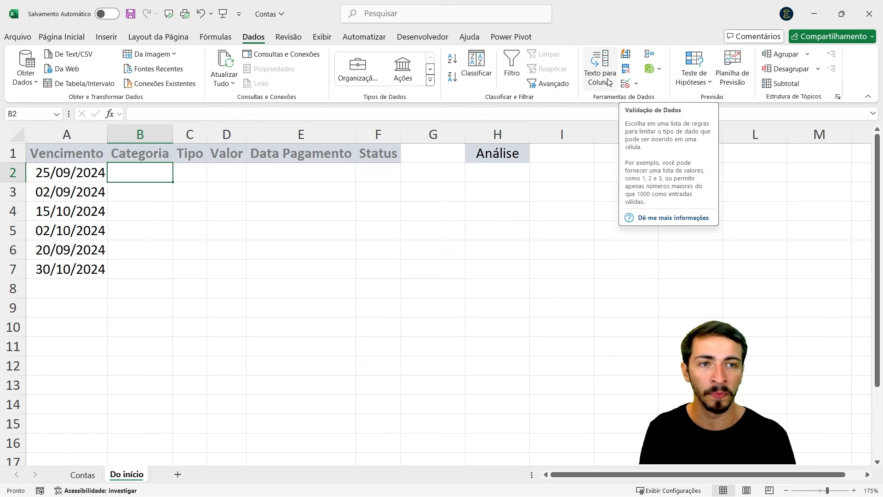
pyautogui.click(637, 84)
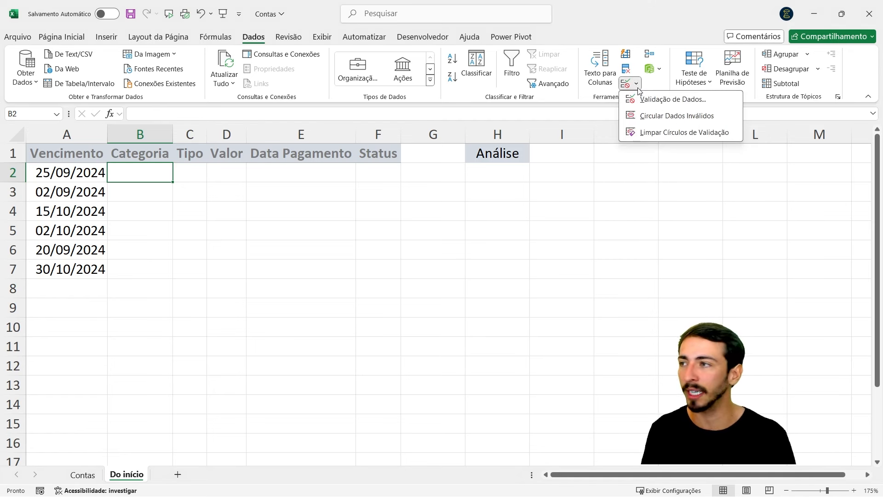
pyautogui.click(650, 100)
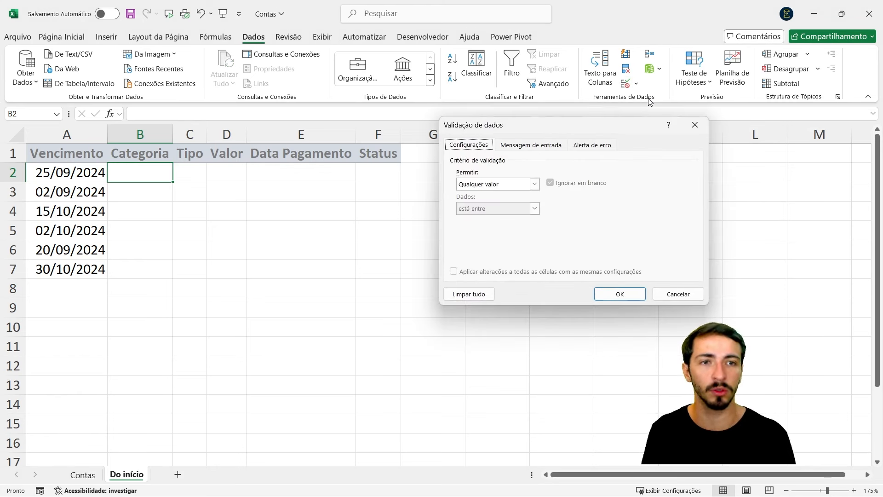
pyautogui.moveTo(568, 125); pyautogui.dragTo(374, 71)
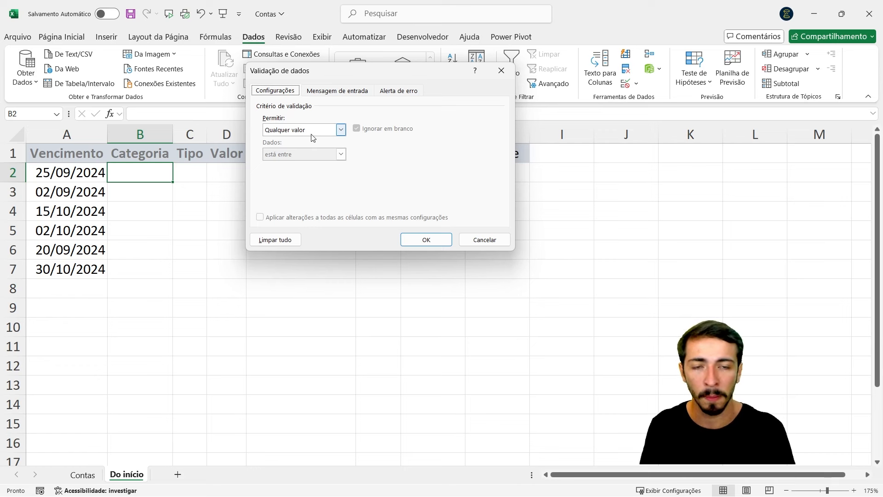
pyautogui.click(343, 130)
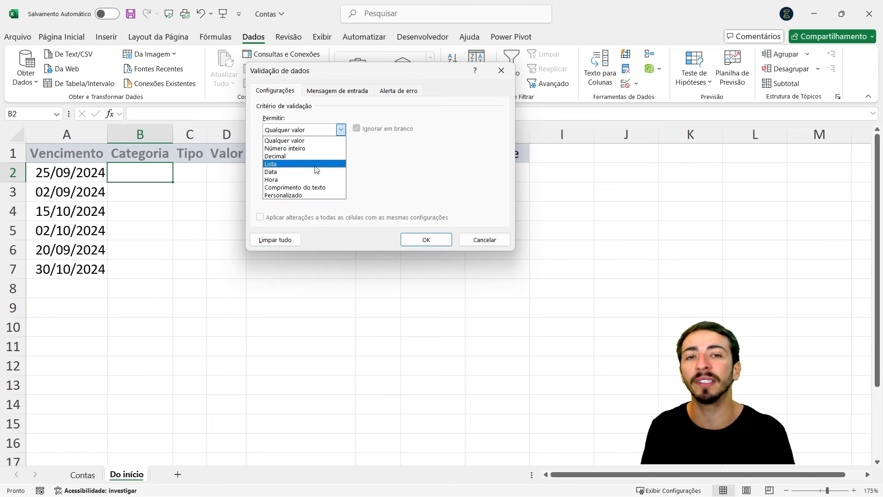
pyautogui.click(316, 169)
pyautogui.click(341, 130)
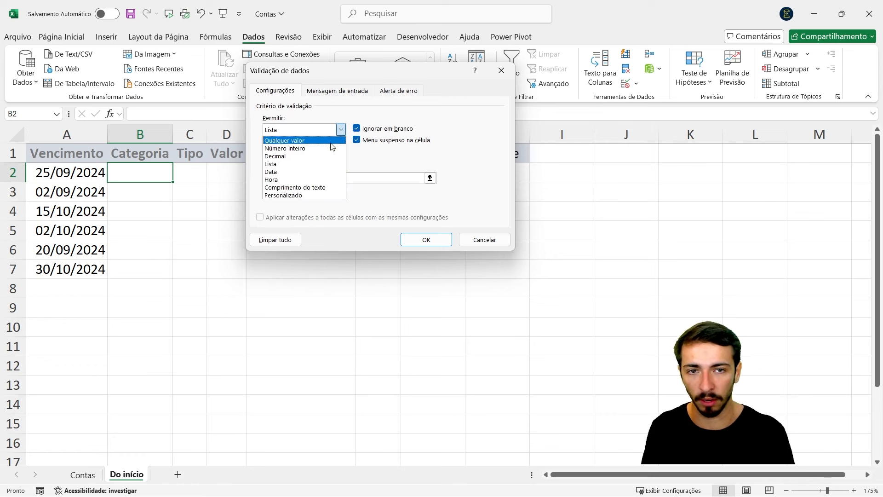
pyautogui.click(313, 170)
pyautogui.click(340, 130)
pyautogui.click(318, 164)
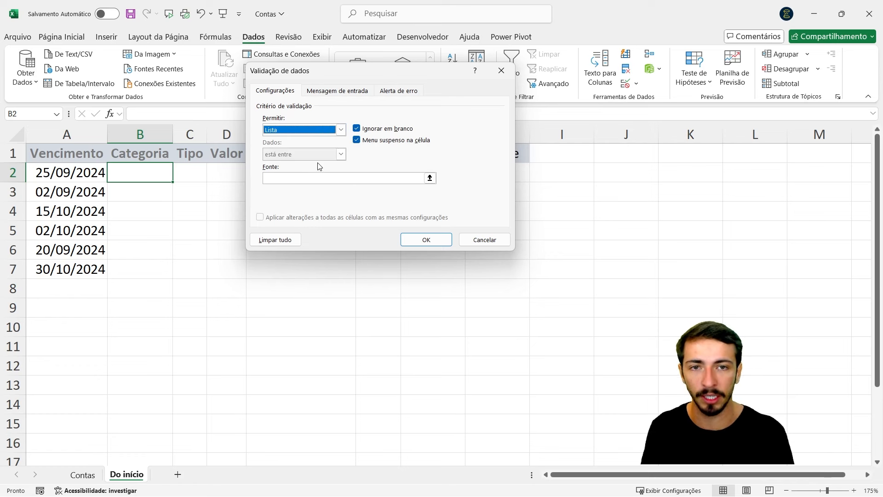
# Set the list source to Infra;Vendas;RH;Operações;Marketing and apply the validation rule to B2.
pyautogui.click(322, 179)
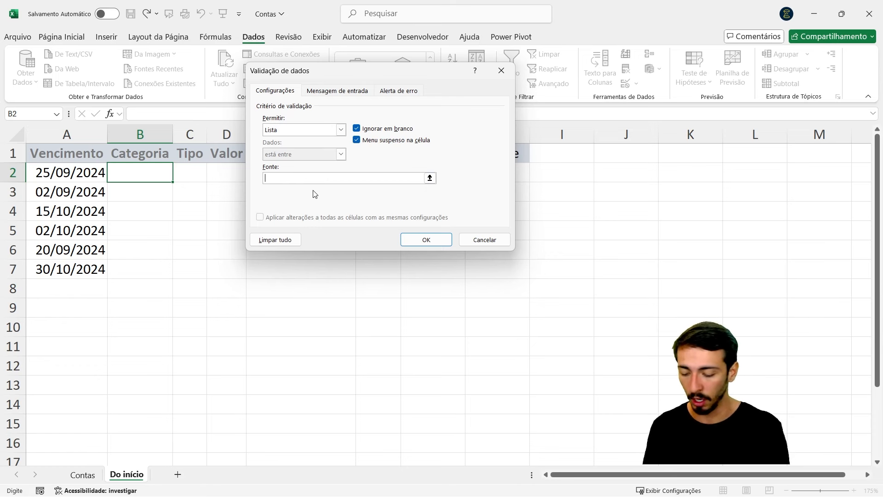
pyautogui.write('Inb')
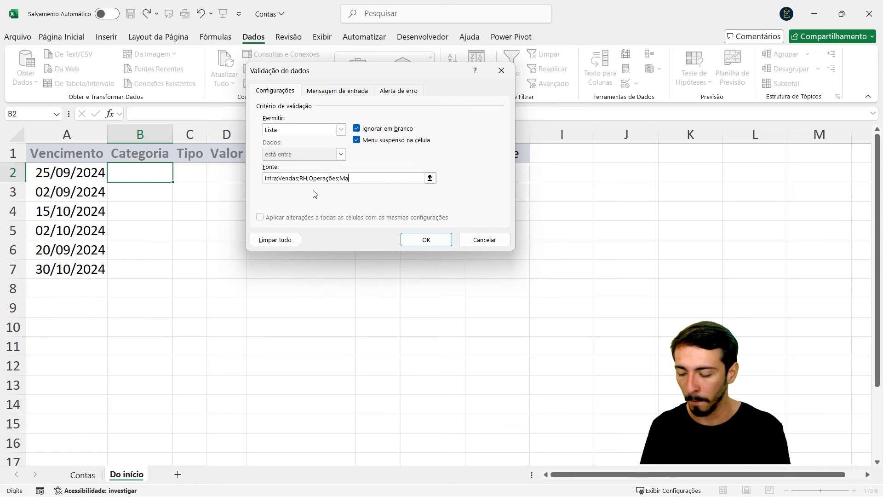
pyautogui.write('ting')
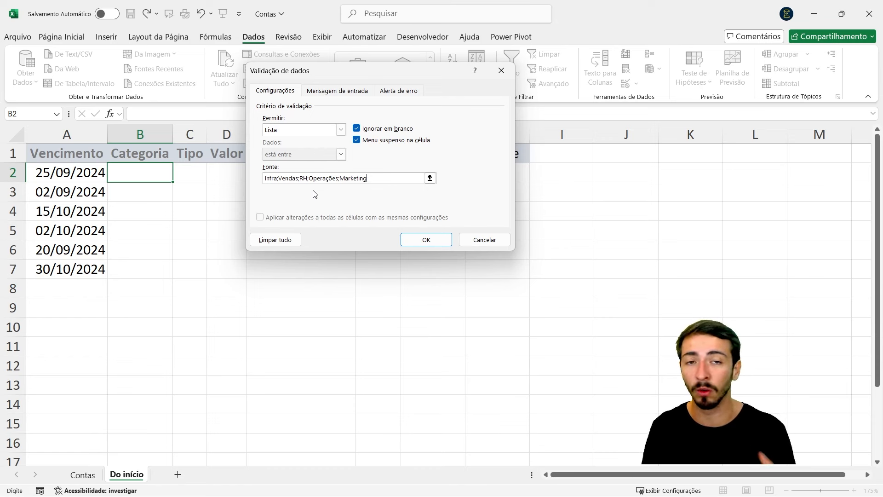
pyautogui.click(412, 244)
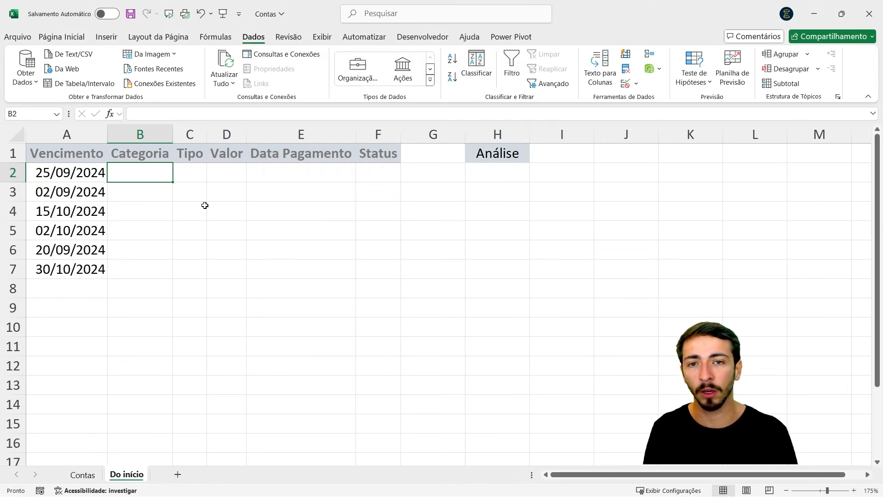
# Check the category options in the drop-down list of B2 on Do início without choosing one.
pyautogui.click(239, 202)
pyautogui.click(154, 168)
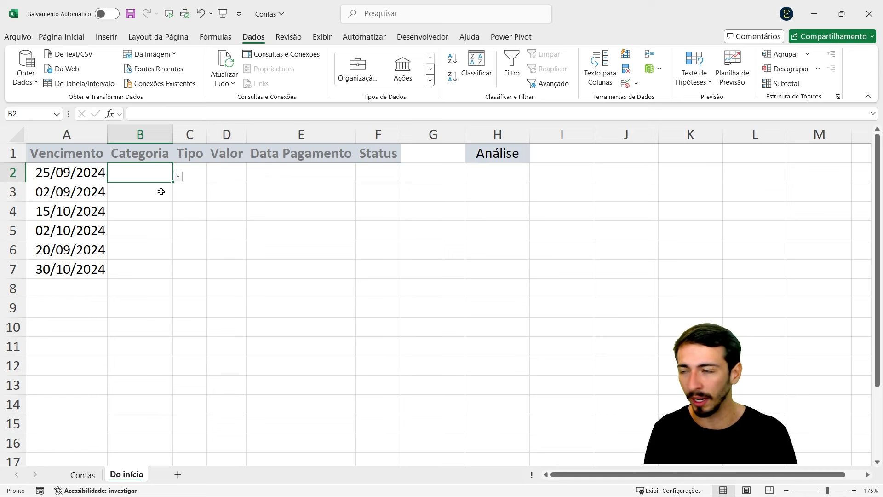
pyautogui.click(178, 178)
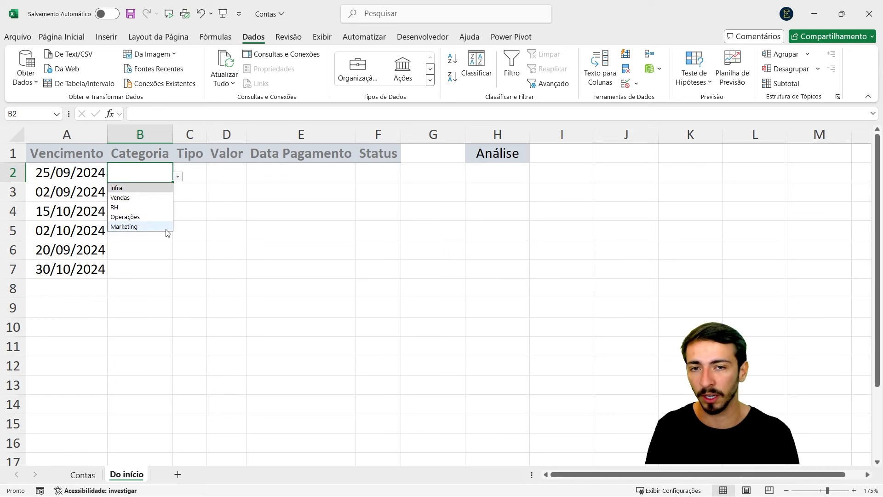
pyautogui.click(184, 282)
# Enter the unlisted category Financeiro in B3, a cell without a validation rule.
pyautogui.click(148, 193)
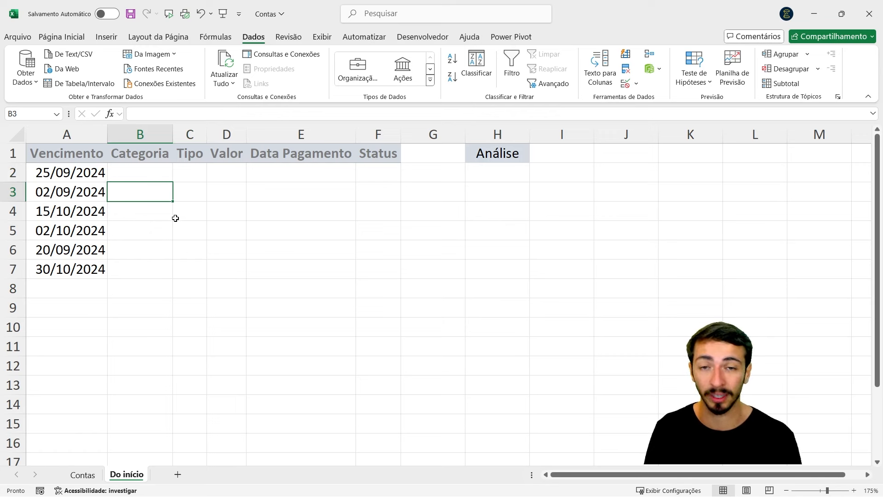
pyautogui.write('Financeiro')
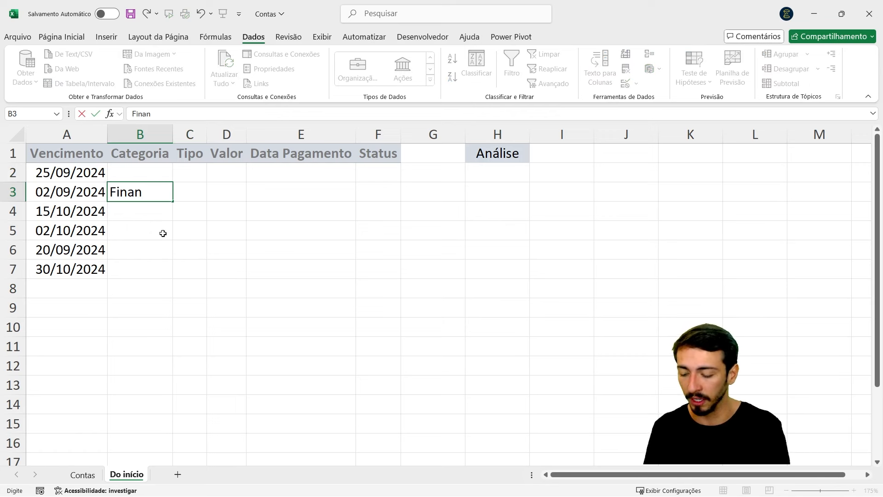
pyautogui.press('Return')
# Try to enter the unlisted category Financeiro in the validated cell B2.
pyautogui.press('Up')
pyautogui.press('Up')
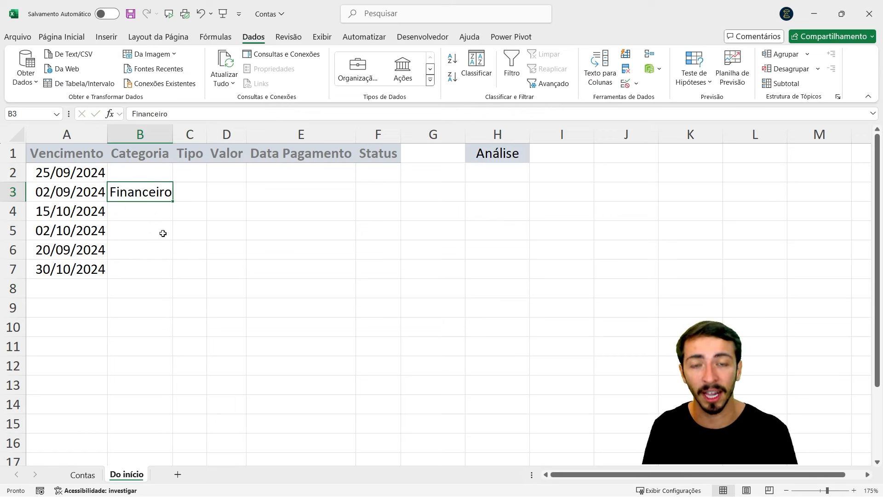
pyautogui.write('Financeiro')
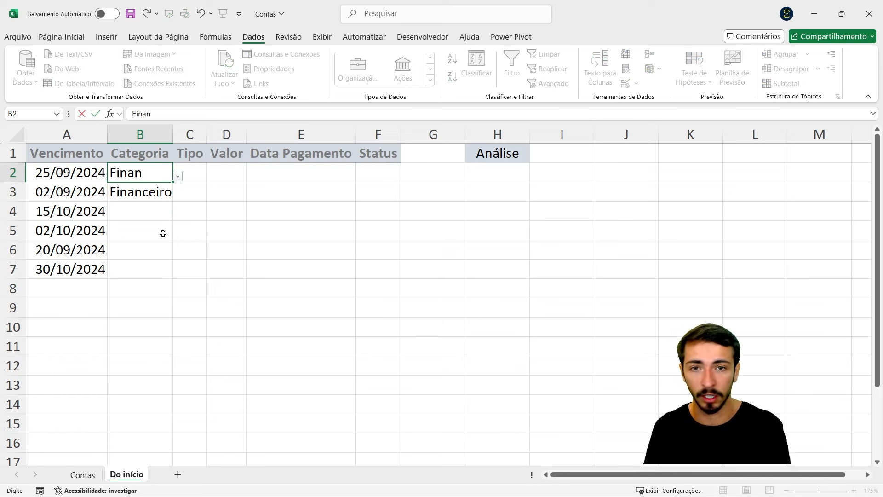
pyautogui.press('Return')
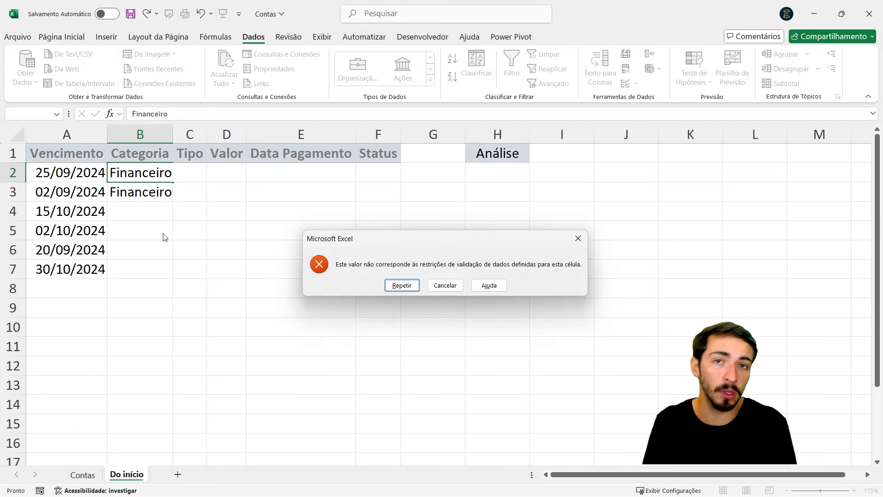
pyautogui.press('Escape')
# Clear the test category from B3 and return to B2.
pyautogui.press('Down')
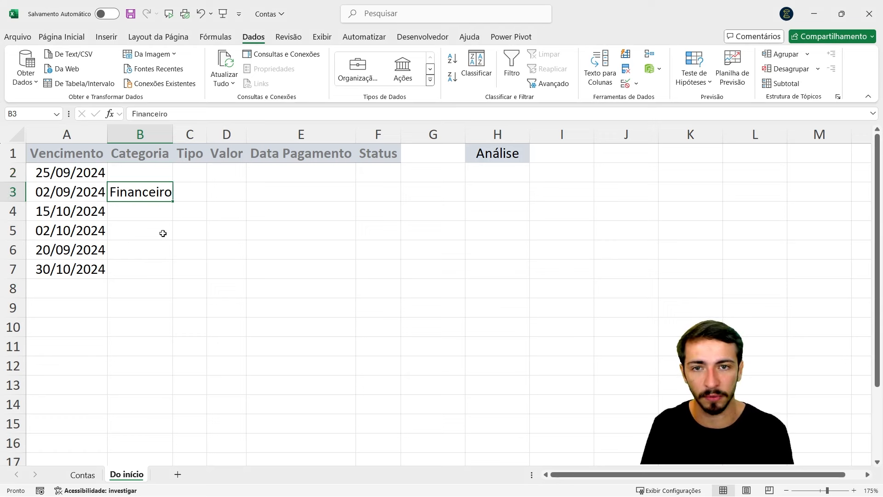
pyautogui.press('Delete')
pyautogui.press('Up')
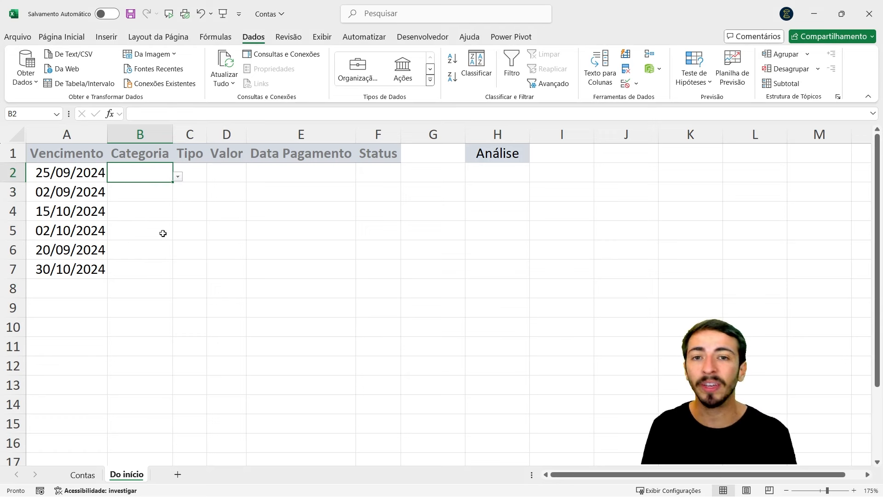
# Go through the Categoria cells below B2 to see whether they offer a drop-down list, and return to B2.
pyautogui.click(61, 37)
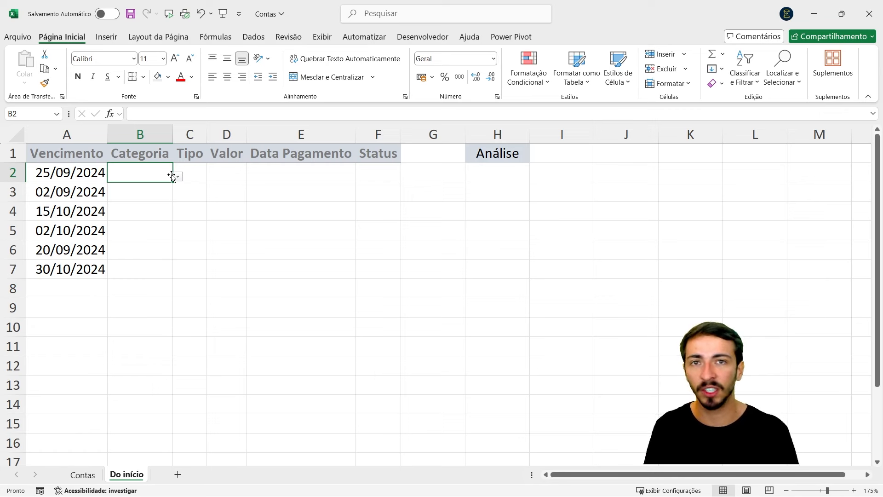
pyautogui.press('Down')
pyautogui.press('Down')
pyautogui.press('Down')
pyautogui.press('Down')
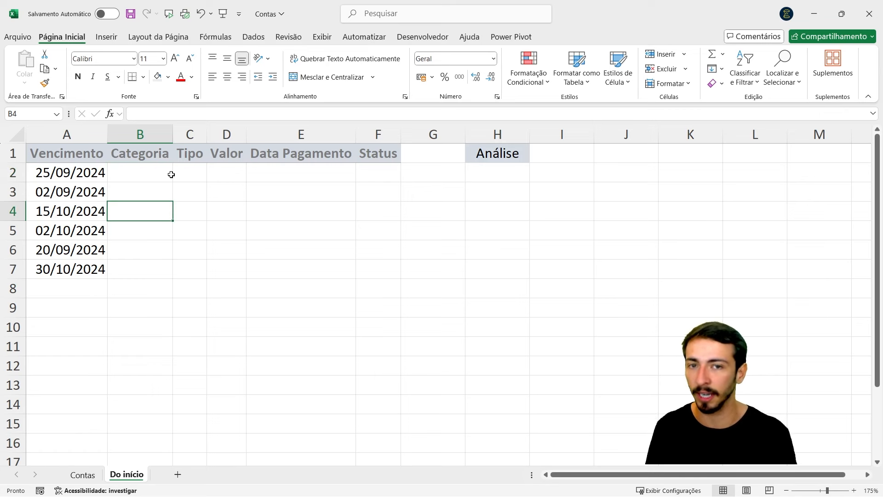
pyautogui.press('Down')
pyautogui.press('Down')
pyautogui.press('Down')
pyautogui.press('Down')
pyautogui.press('Down')
pyautogui.press('Down')
pyautogui.press('Down')
pyautogui.press('Down')
pyautogui.press('Down')
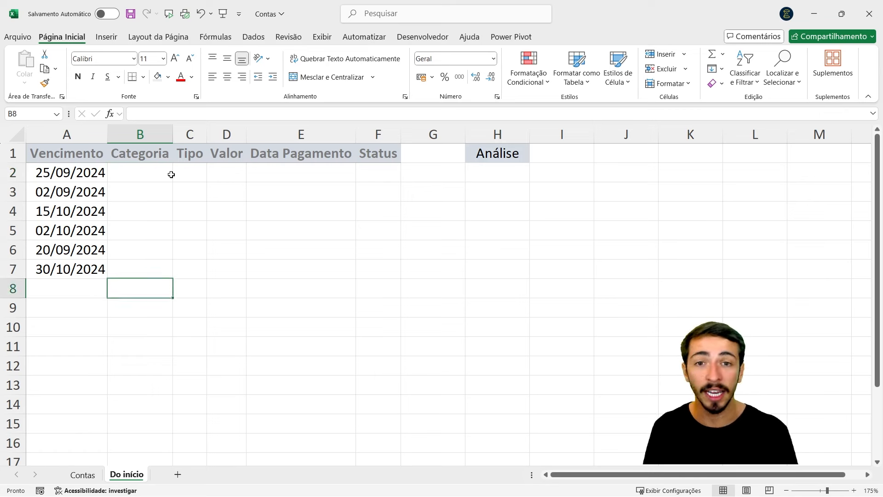
pyautogui.press('Up')
pyautogui.press('Up')
pyautogui.press('Up')
pyautogui.press('Up')
pyautogui.press('Up')
pyautogui.press('Up')
pyautogui.press('Up')
pyautogui.press('Up')
pyautogui.press('Up')
pyautogui.press('Up')
pyautogui.press('Up')
pyautogui.press('Up')
pyautogui.press('Up')
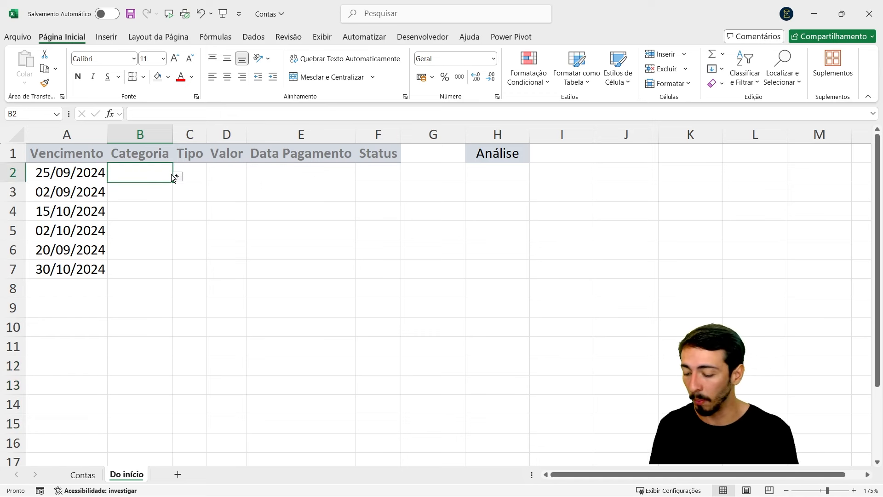
# Copy B2 with its category drop-down into B3:B7.
pyautogui.hotkey('ctrl', 'c')
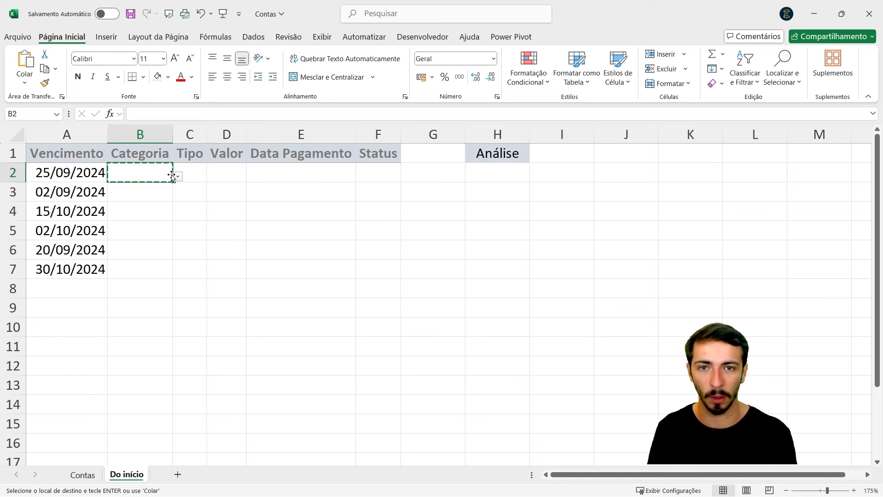
pyautogui.press('Down')
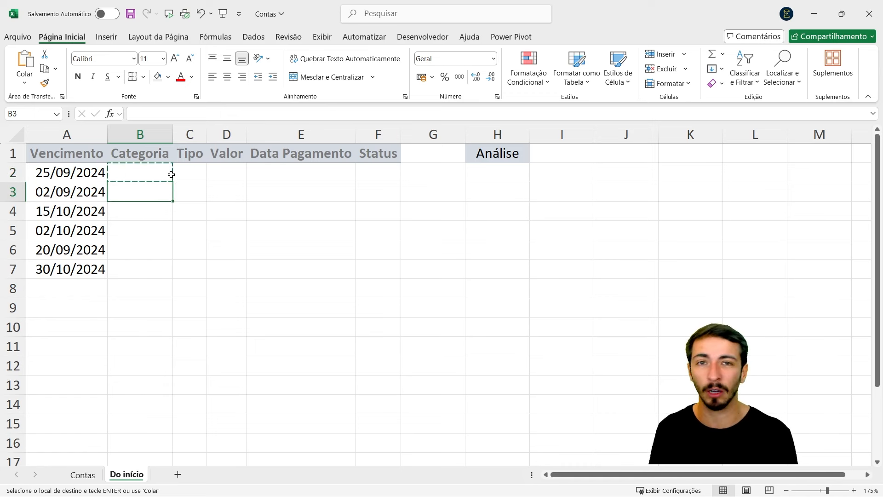
pyautogui.hotkey('shift', 'Down')
pyautogui.hotkey('shift', 'Down')
pyautogui.hotkey('shift', 'Down')
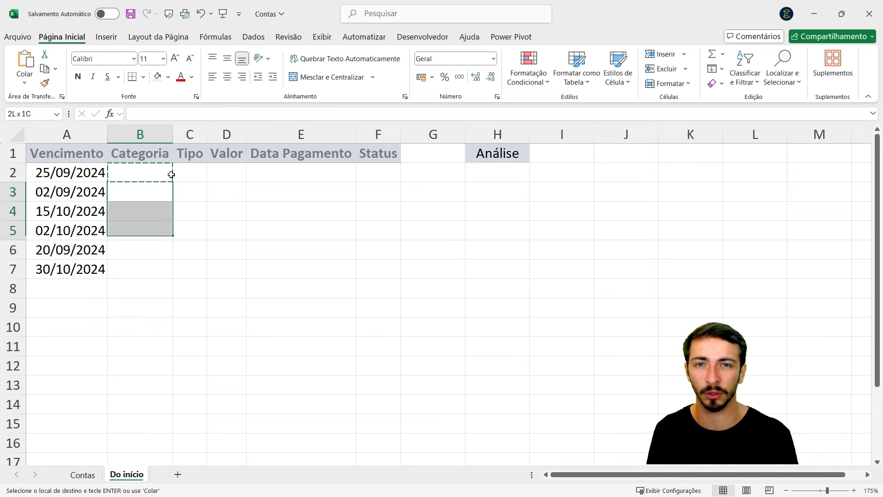
pyautogui.hotkey('shift', 'Down')
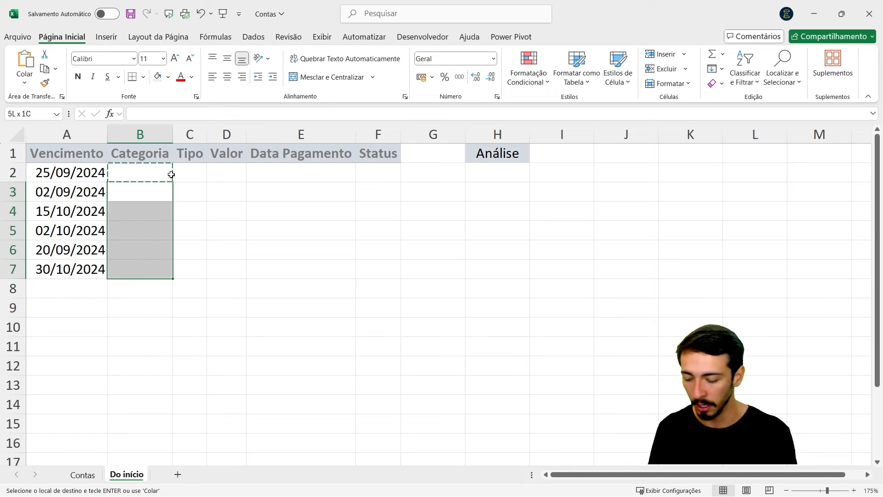
pyautogui.hotkey('ctrl', 'v')
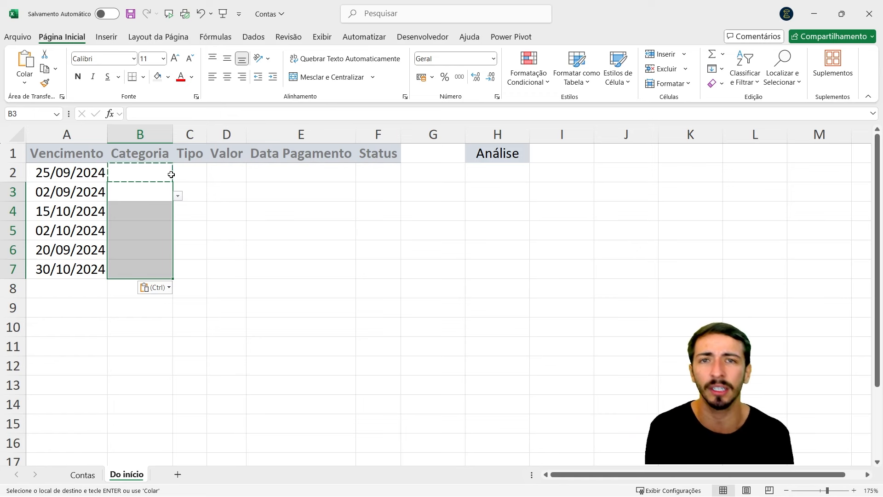
pyautogui.press('Escape')
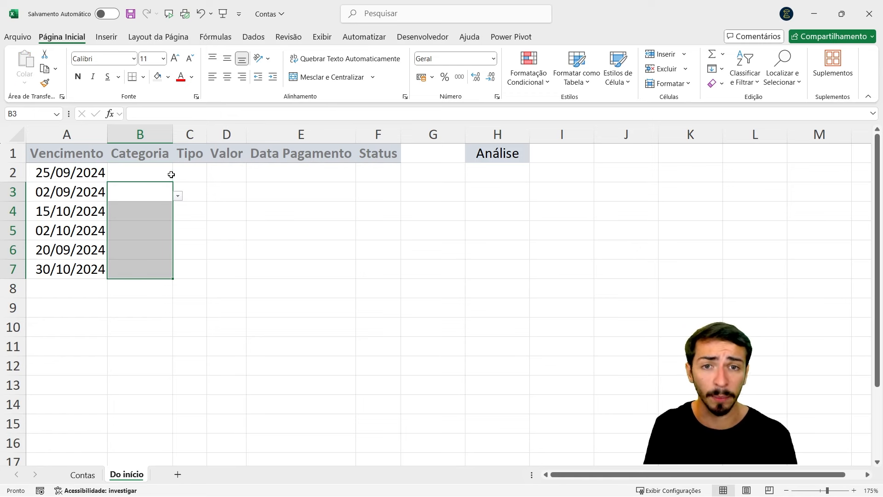
# Check that each Categoria cell from B2 to B7 has the drop-down list, and return to B2.
pyautogui.click(171, 174)
pyautogui.press('Down')
pyautogui.press('Down')
pyautogui.press('Down')
pyautogui.press('Down')
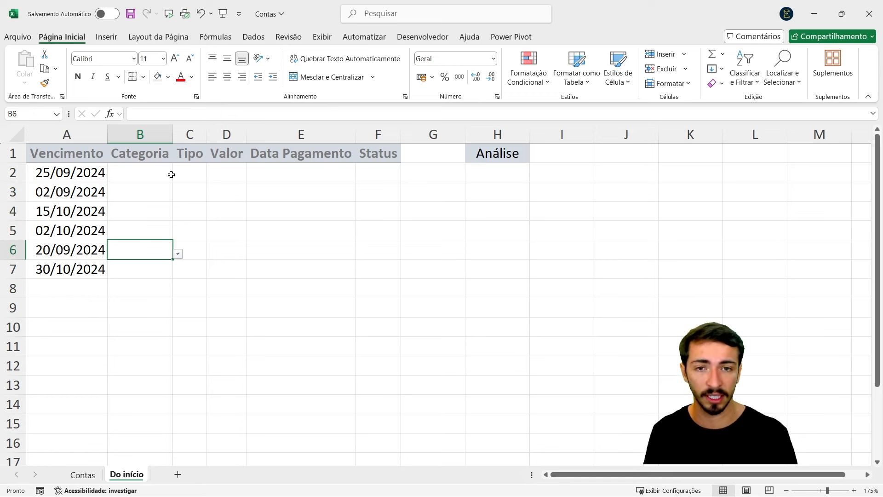
pyautogui.press('Down')
pyautogui.hotkey('alt', 'Down')
pyautogui.press('Escape')
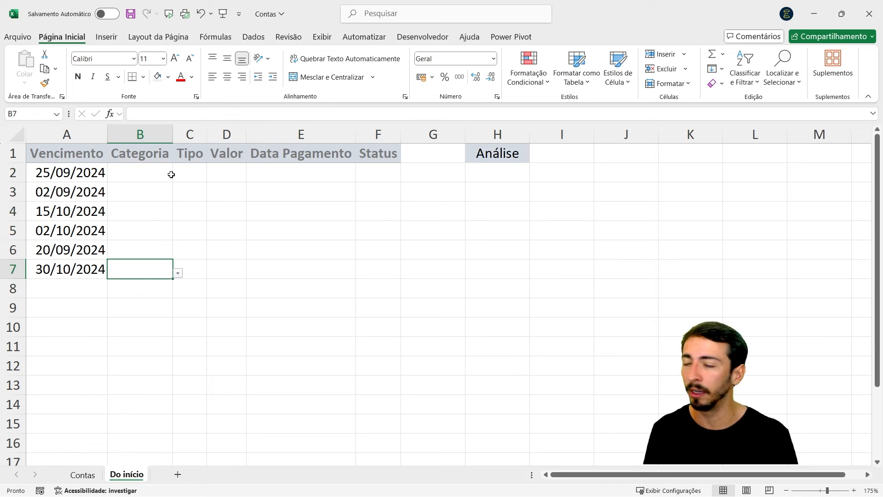
pyautogui.press('Up')
pyautogui.press('Down')
pyautogui.press('Up')
pyautogui.press('Up')
pyautogui.press('Up')
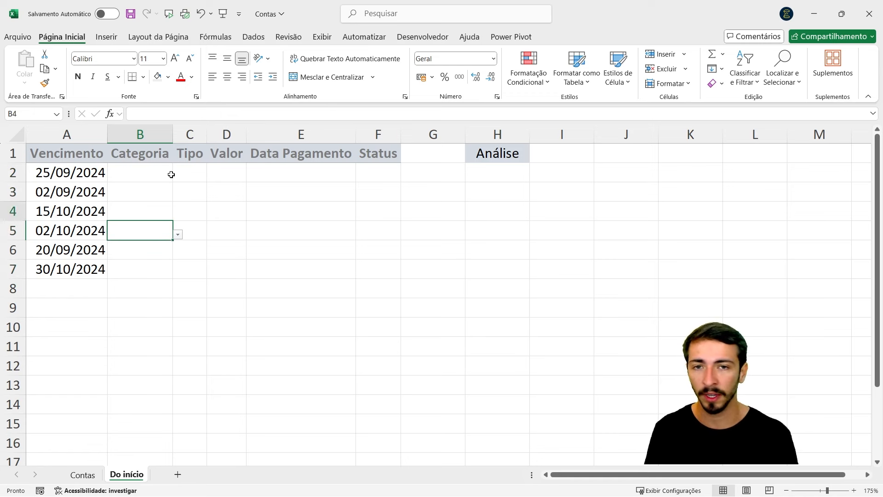
pyautogui.press('Up')
pyautogui.press('Up')
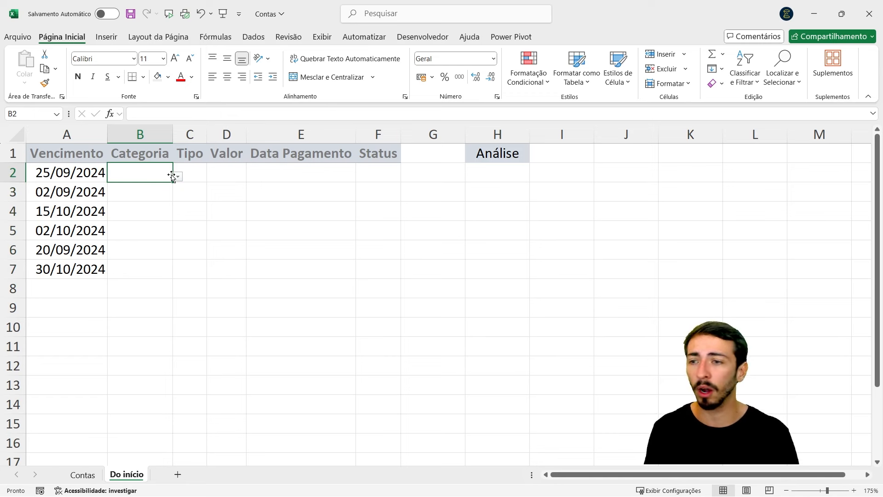
# Choose the categories Vendas for B2, RH for B3 and Operações for B4 from their drop-down lists.
pyautogui.click(177, 177)
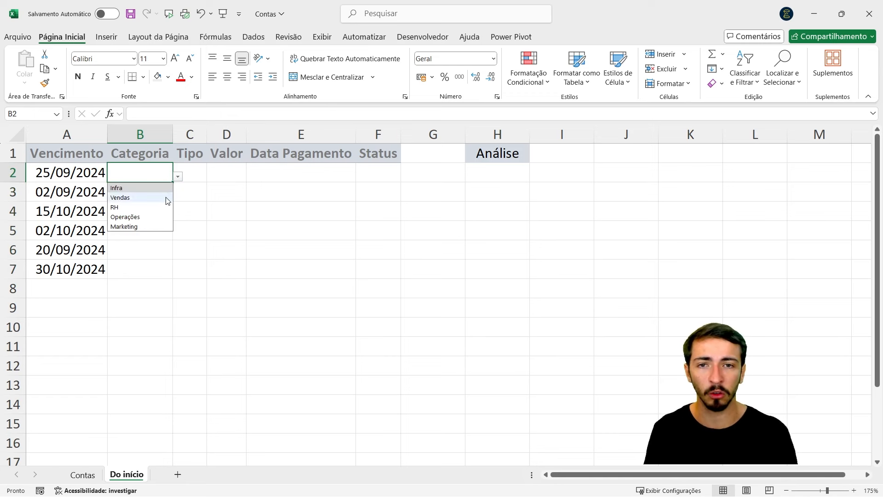
pyautogui.click(166, 198)
pyautogui.click(166, 189)
pyautogui.click(178, 196)
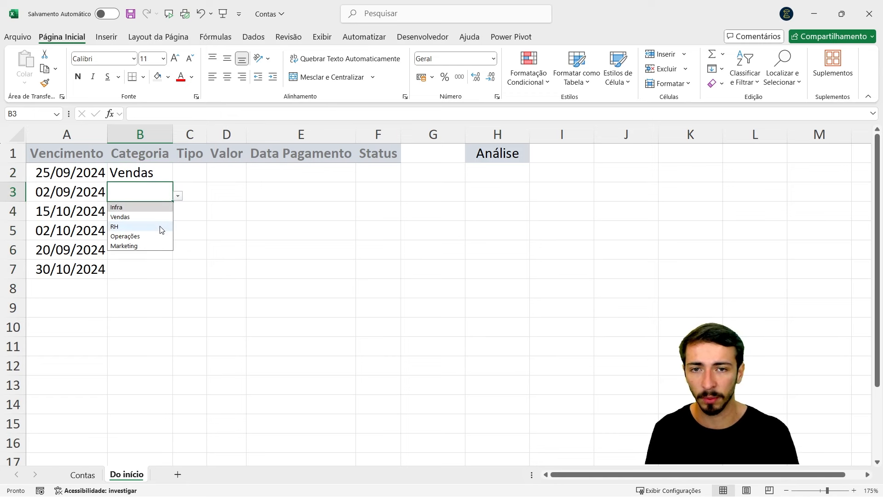
pyautogui.click(162, 227)
pyautogui.click(156, 210)
pyautogui.click(177, 216)
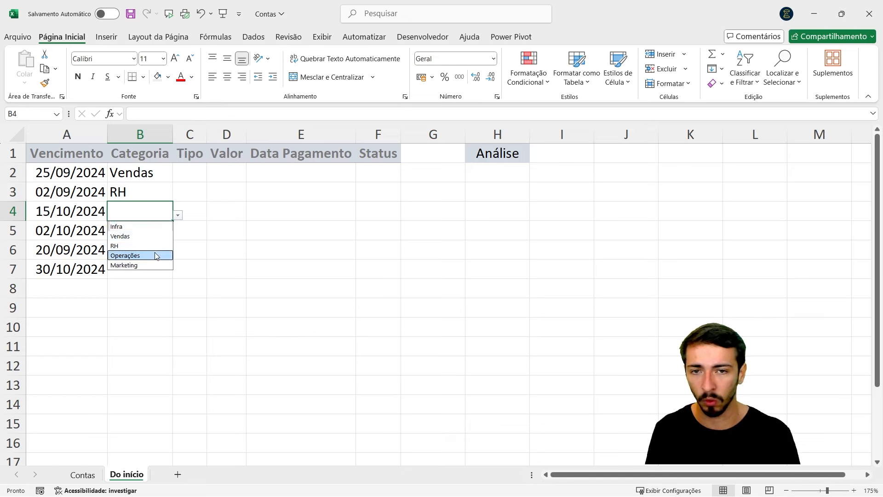
pyautogui.click(155, 256)
# Choose the categories Marketing for B5, Vendas for B6 and Infra for B7 from their drop-down lists.
pyautogui.click(150, 235)
pyautogui.click(178, 234)
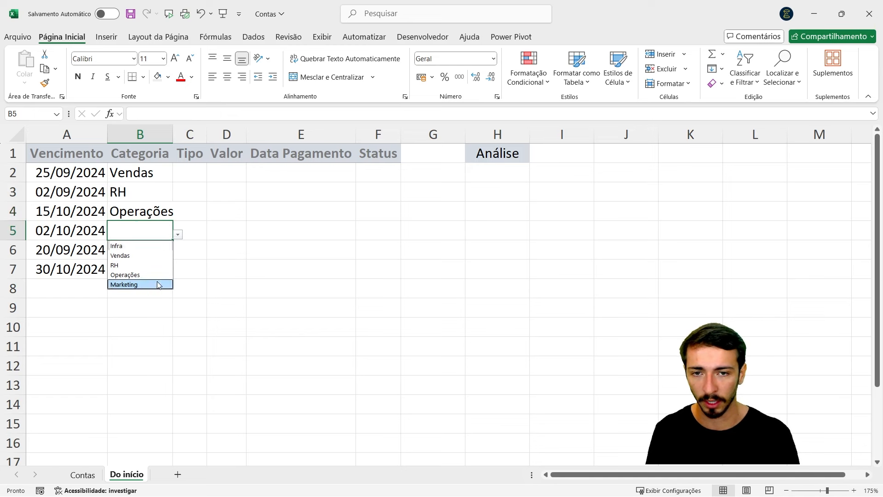
pyautogui.click(158, 285)
pyautogui.click(152, 244)
pyautogui.click(178, 254)
pyautogui.click(154, 274)
pyautogui.click(164, 271)
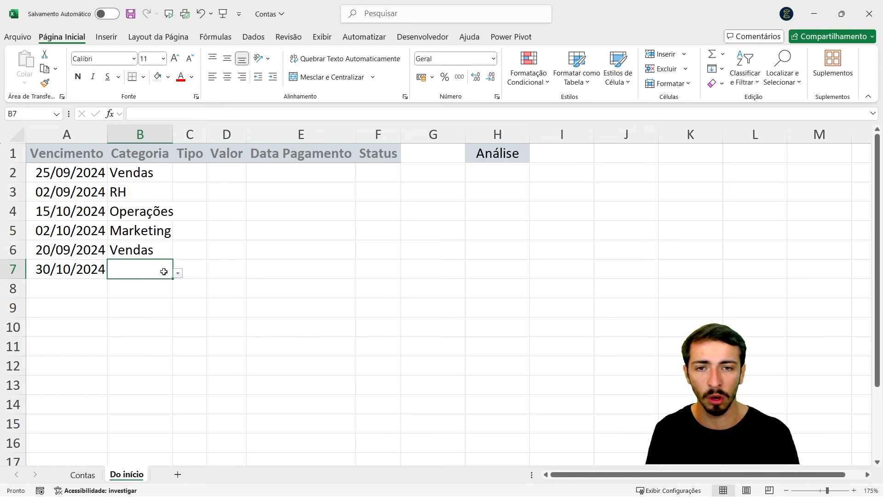
pyautogui.click(177, 273)
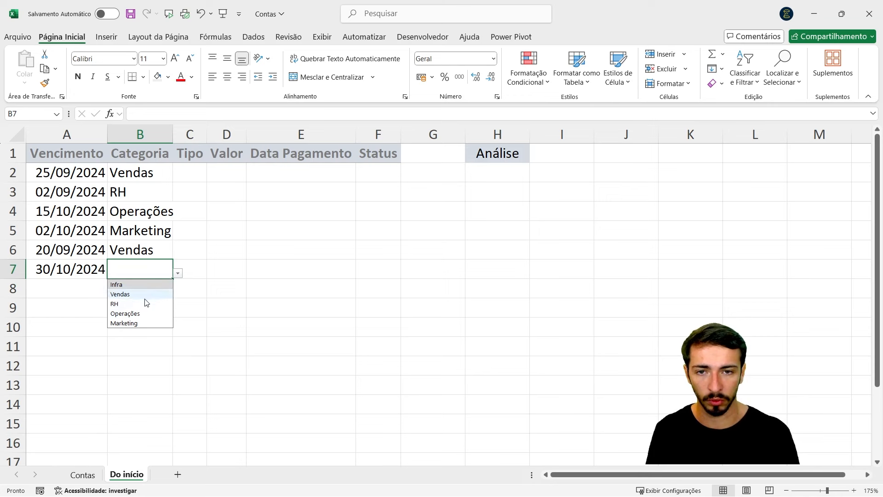
pyautogui.click(123, 285)
# Widen the Categoria and Tipo columns so their entries have more room.
pyautogui.moveTo(173, 135); pyautogui.dragTo(200, 134)
pyautogui.click(144, 133)
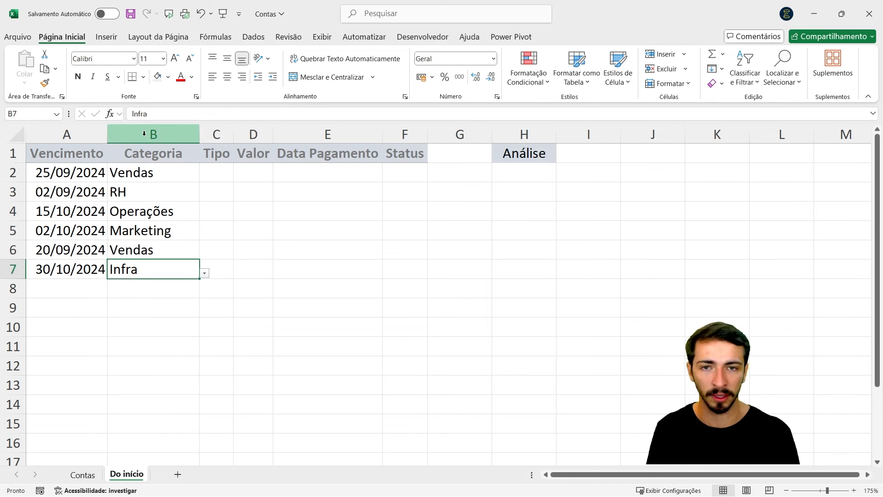
pyautogui.moveTo(146, 172); pyautogui.dragTo(145, 268)
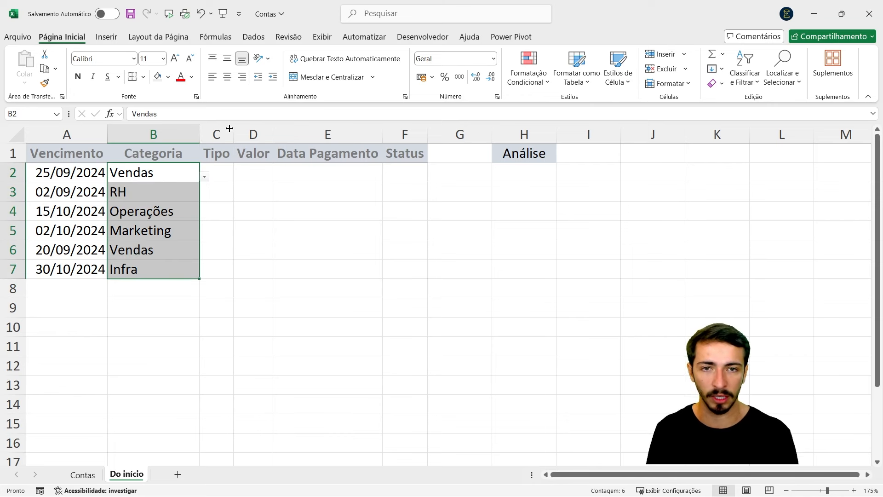
pyautogui.moveTo(234, 134); pyautogui.dragTo(274, 131)
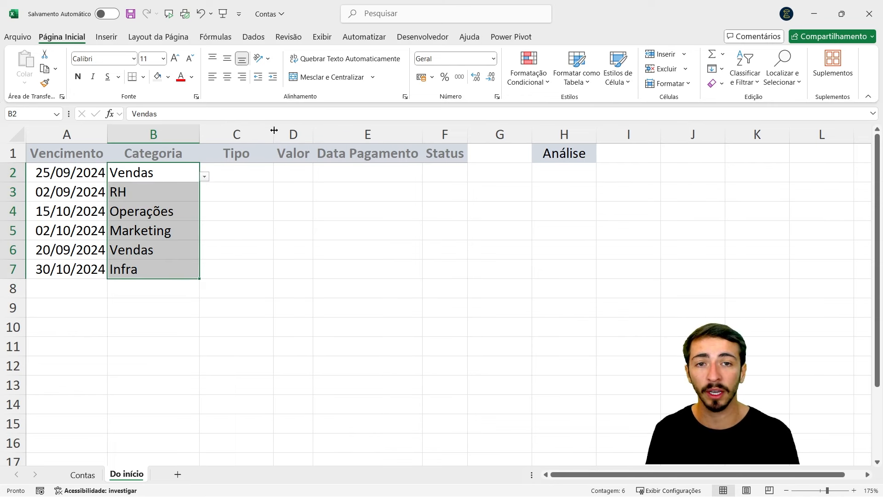
# Examine the Tipo column on the finished Contas sheet, and return to C2 on Do início.
pyautogui.click(230, 175)
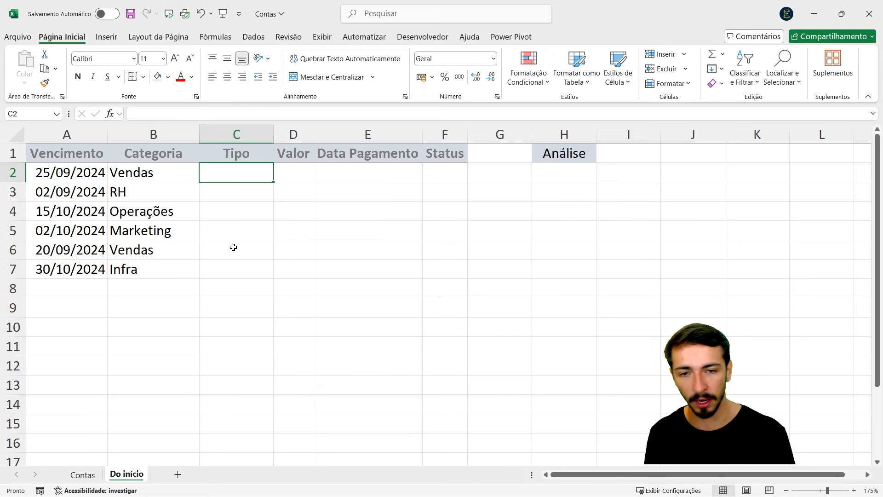
pyautogui.hotkey('ctrl', 'pageup')
pyautogui.press('Right')
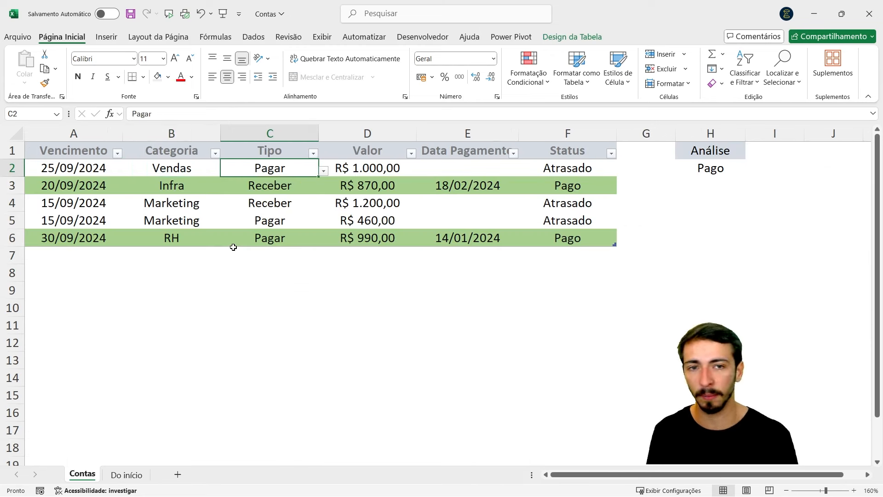
pyautogui.hotkey('ctrl', 'pagedown')
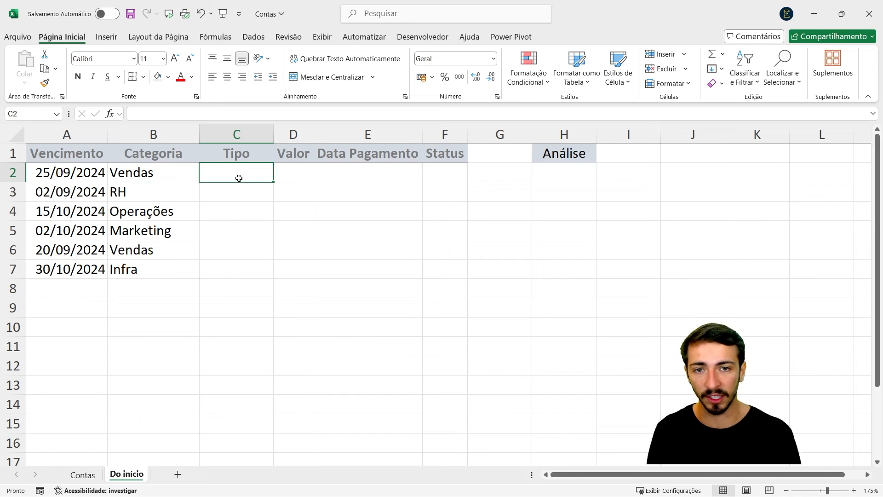
# Add list data validation to the Tipo cells C2:C7 with the source Pagar;Receber.
pyautogui.moveTo(237, 177); pyautogui.dragTo(249, 267)
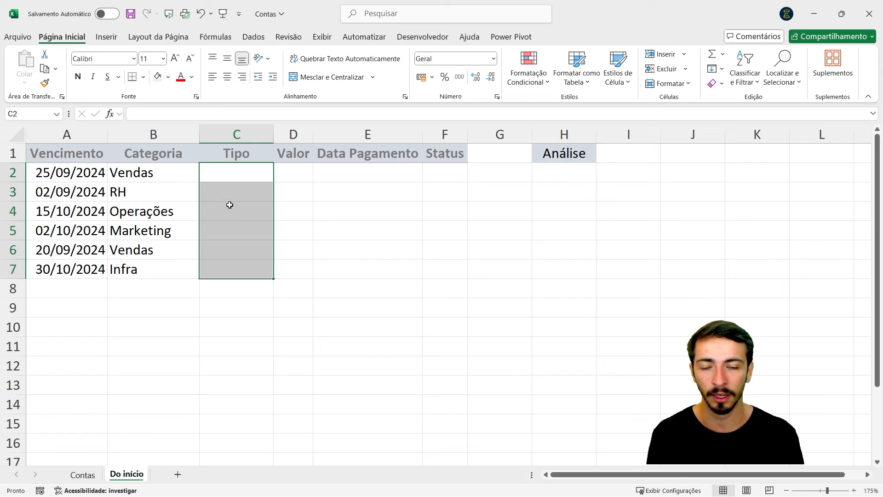
pyautogui.click(254, 38)
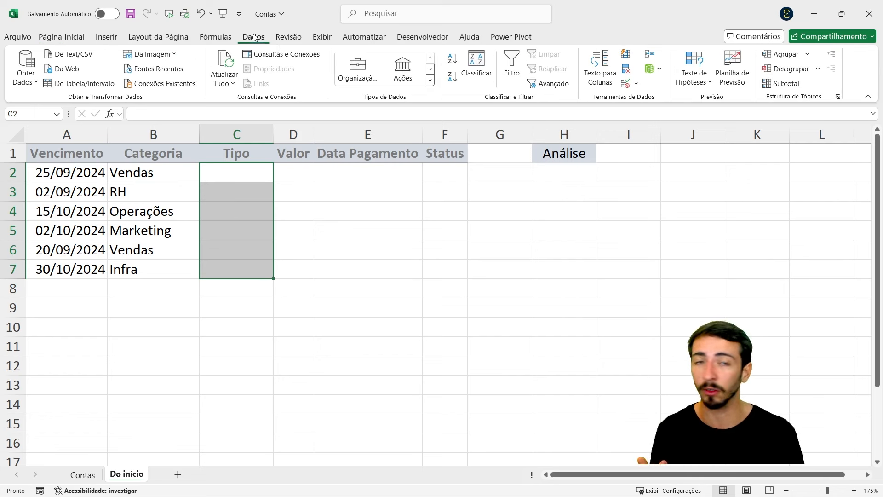
pyautogui.click(625, 86)
pyautogui.click(311, 130)
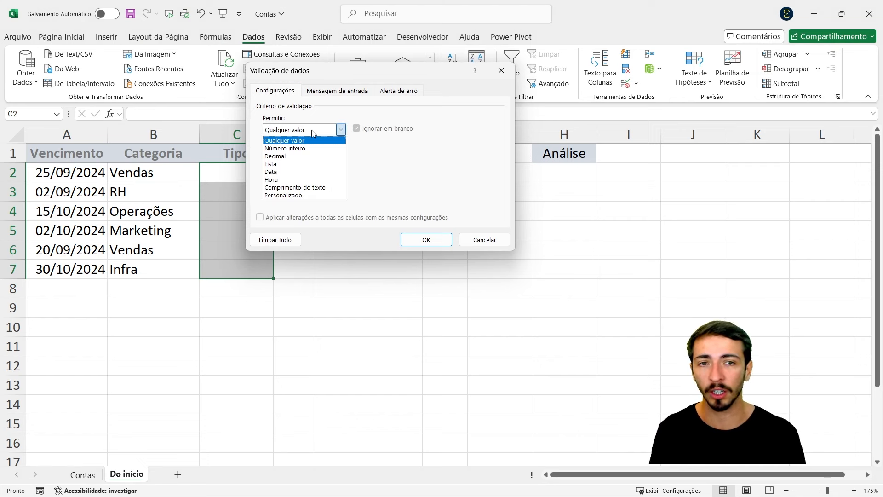
pyautogui.click(290, 164)
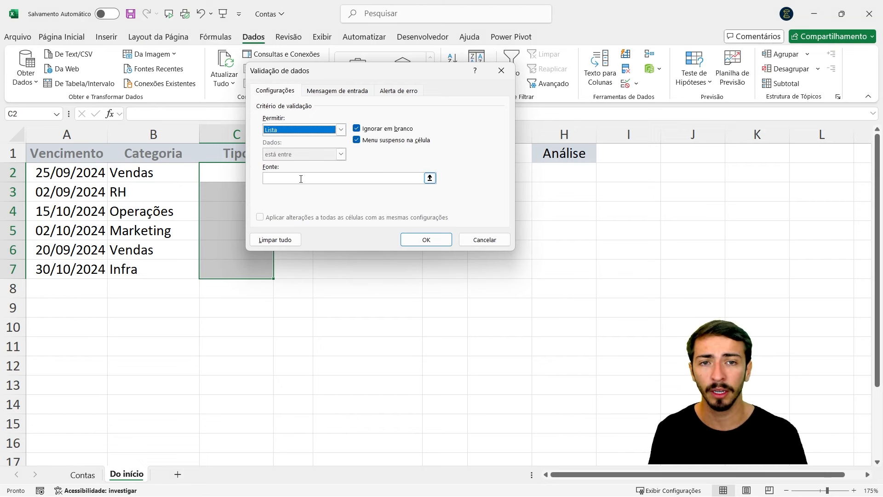
pyautogui.click(301, 179)
pyautogui.write('Pagar')
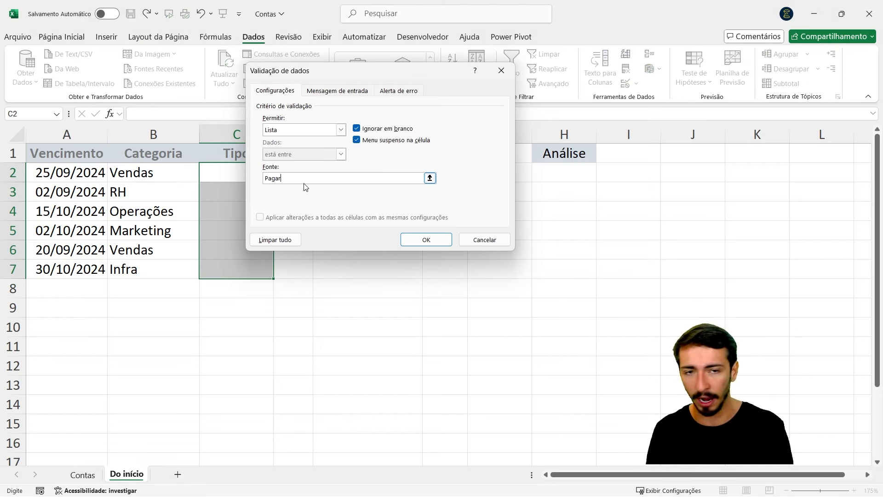
pyautogui.write(';Receber')
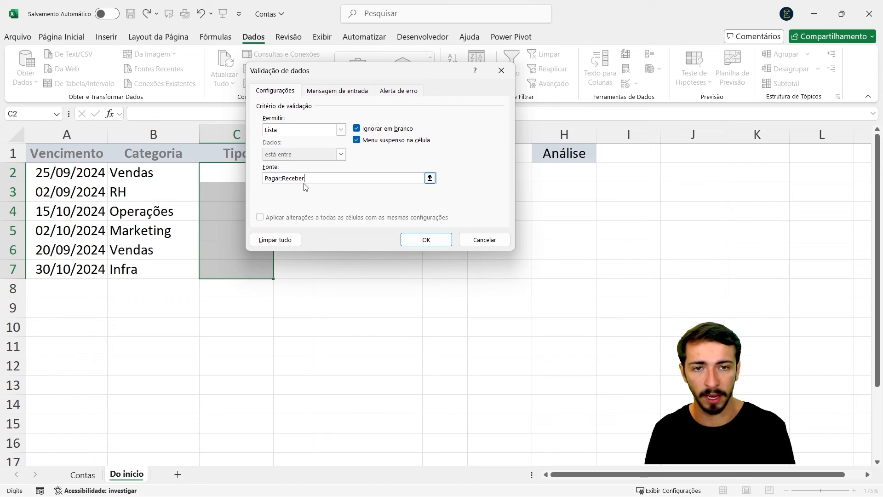
pyautogui.click(421, 240)
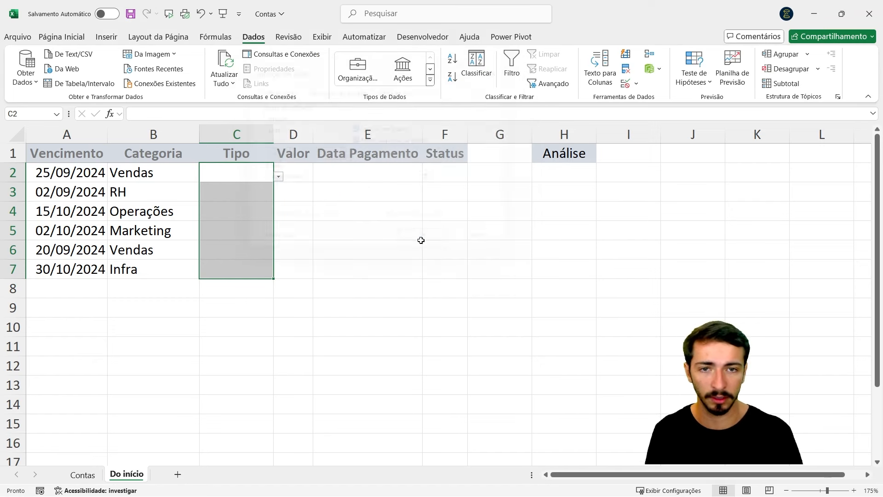
# Choose the Tipo values Receber for C3, Pagar for C2 and Receber for C4 from their drop-down lists.
pyautogui.click(262, 192)
pyautogui.click(279, 196)
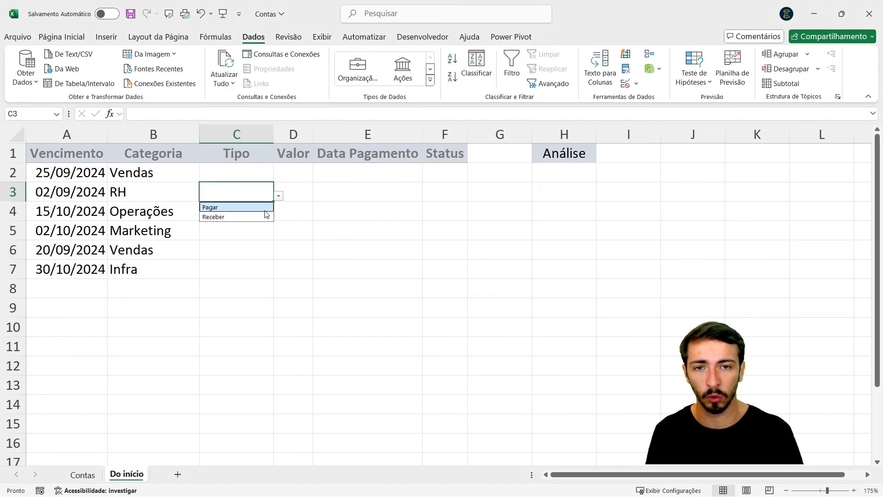
pyautogui.click(265, 217)
pyautogui.click(266, 173)
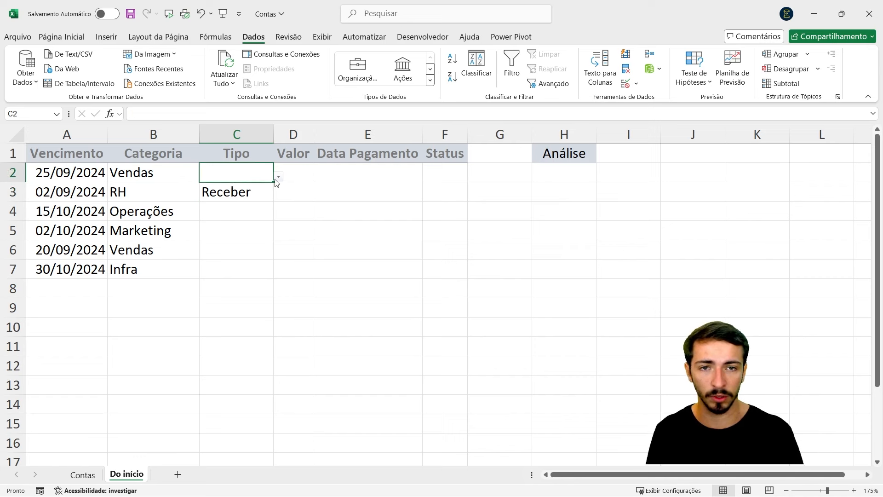
pyautogui.click(278, 177)
pyautogui.click(265, 188)
pyautogui.click(269, 211)
pyautogui.click(279, 215)
pyautogui.click(256, 237)
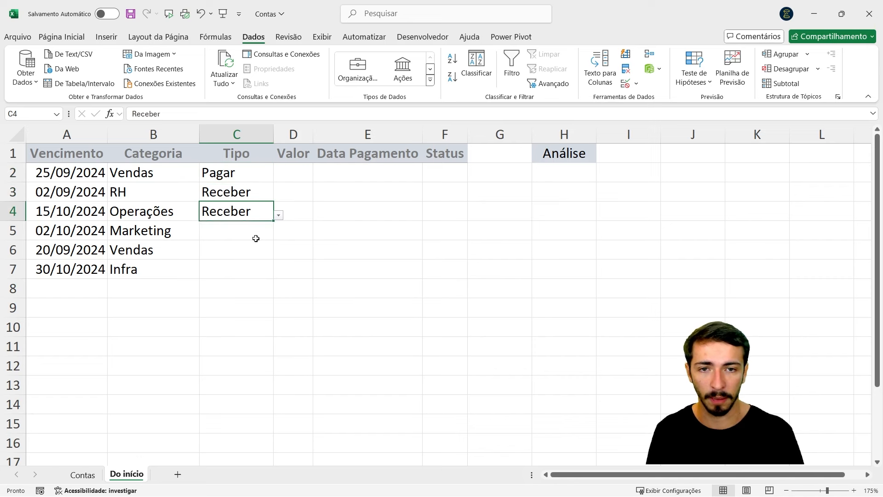
# Choose the Tipo values Pagar for C5, Receber for C6 and Pagar for C7 from their drop-down lists.
pyautogui.click(262, 235)
pyautogui.click(279, 235)
pyautogui.click(257, 245)
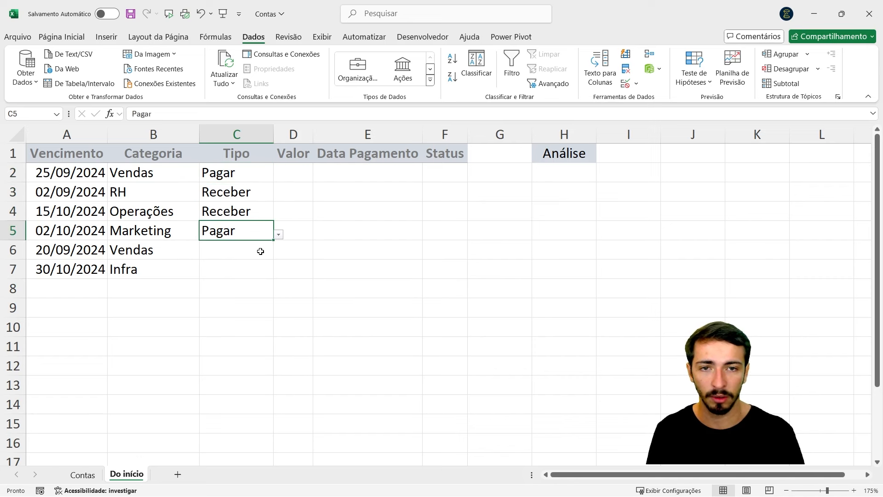
pyautogui.click(271, 253)
pyautogui.click(279, 254)
pyautogui.click(257, 275)
pyautogui.click(271, 270)
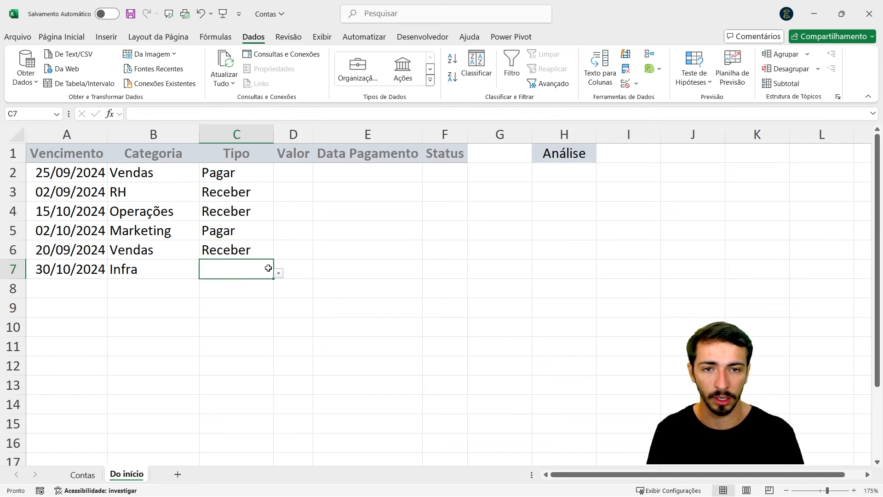
pyautogui.click(279, 274)
pyautogui.click(265, 285)
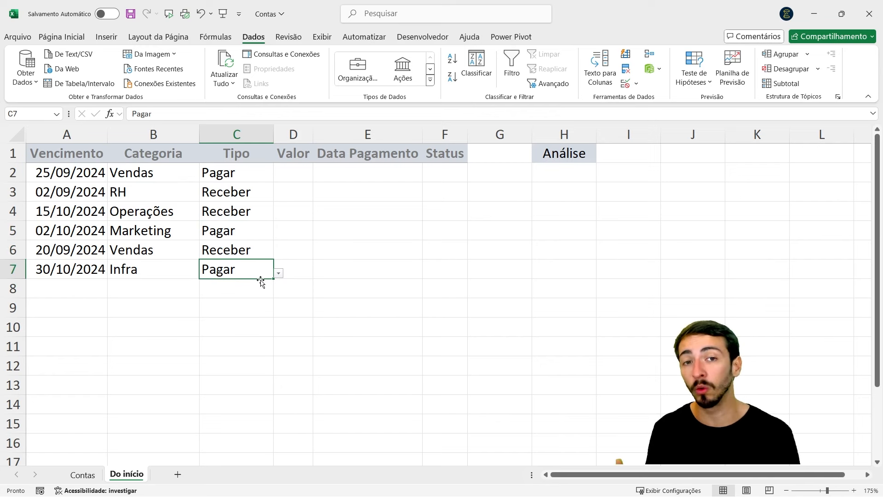
# Enter the Valor amounts 250, 100 and 500 in cells D2 to D4.
pyautogui.press('Up')
pyautogui.press('Up')
pyautogui.press('Up')
pyautogui.press('Up')
pyautogui.press('Right')
pyautogui.press('Up')
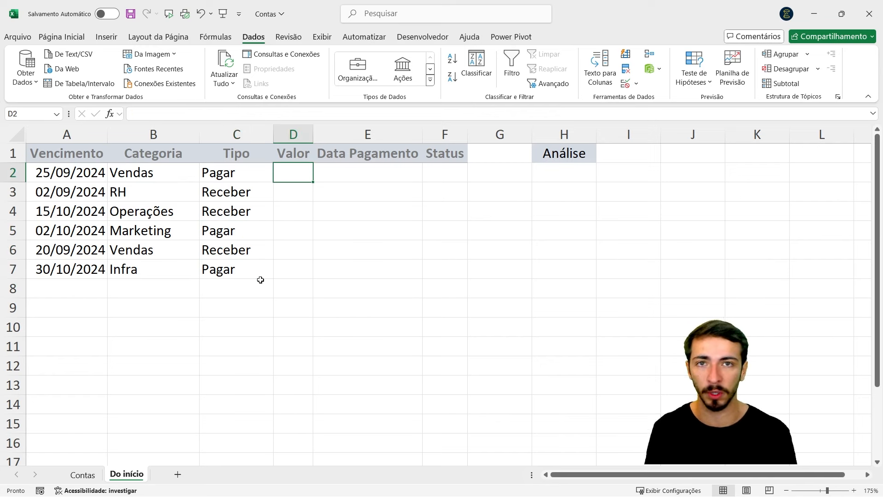
pyautogui.write('250')
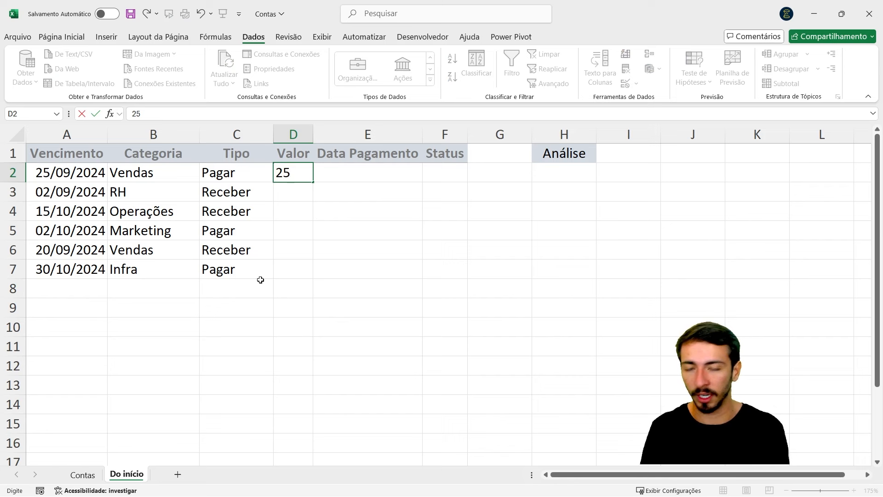
pyautogui.press('Return')
pyautogui.write('100')
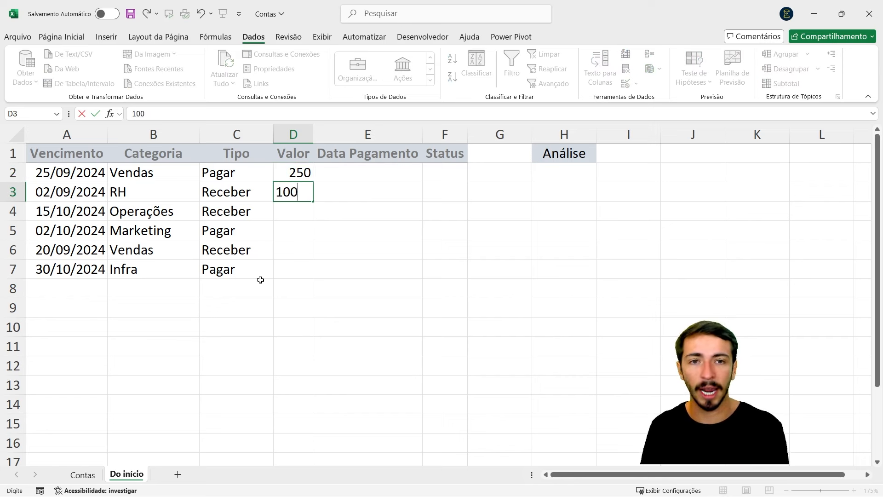
pyautogui.press('Return')
pyautogui.write('500')
pyautogui.press('Return')
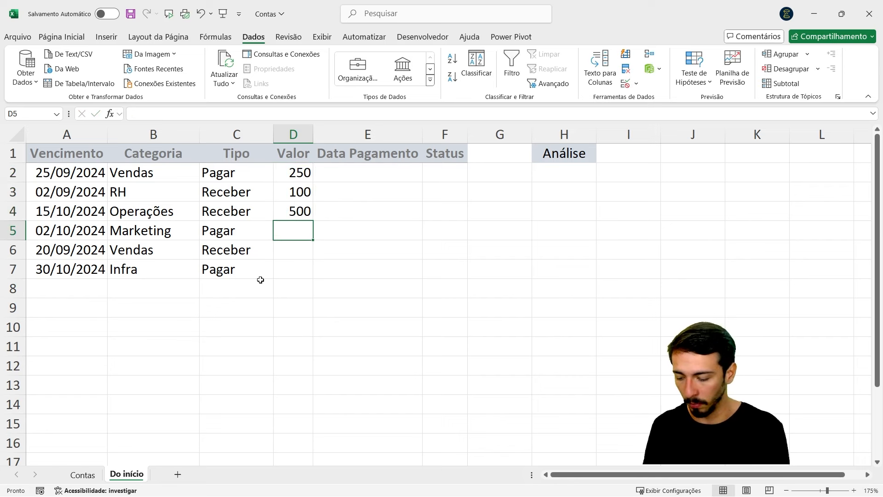
# Enter the Valor amounts 398, 950 and 320 in cells D5 to D7.
pyautogui.write('398')
pyautogui.press('Return')
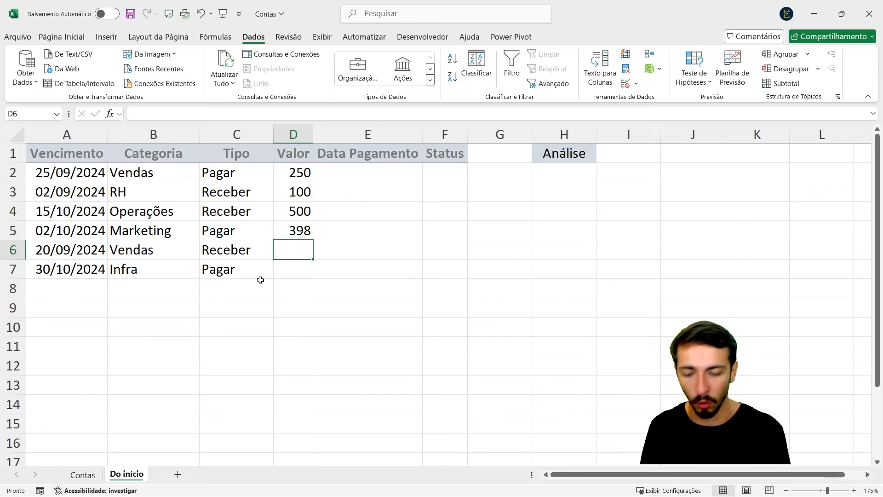
pyautogui.write('950')
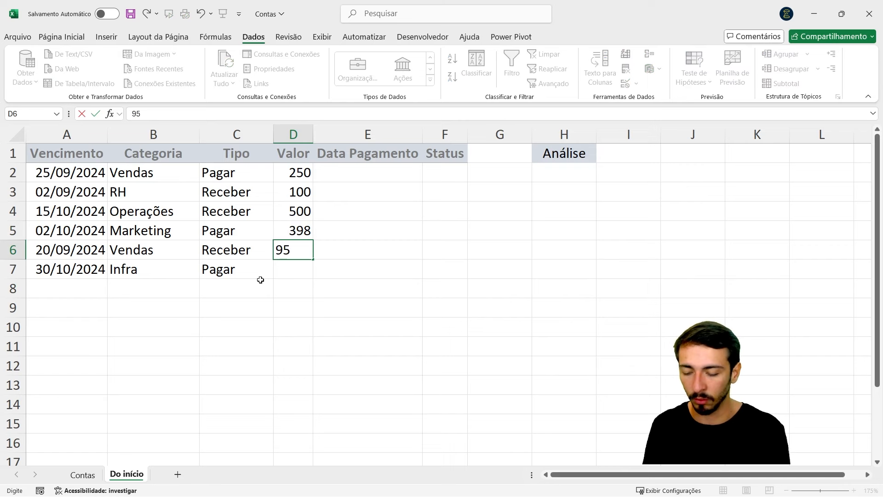
pyautogui.press('Return')
pyautogui.write('320')
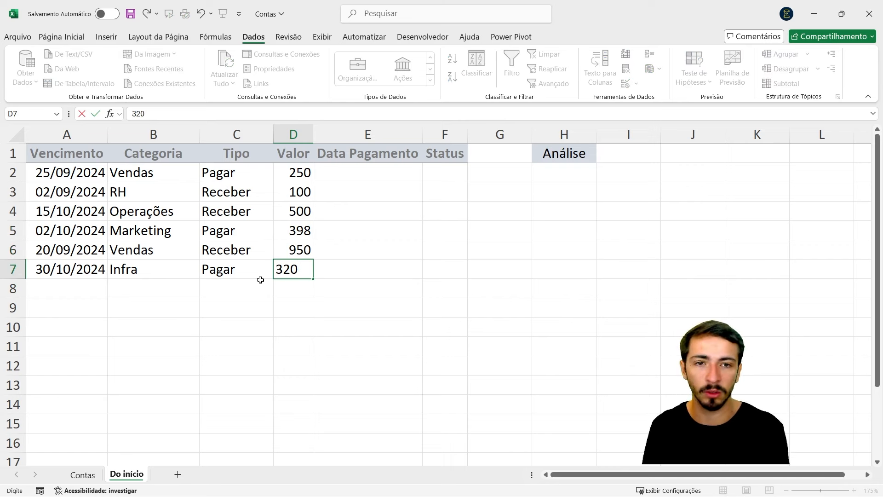
pyautogui.press('Return')
pyautogui.press('Up')
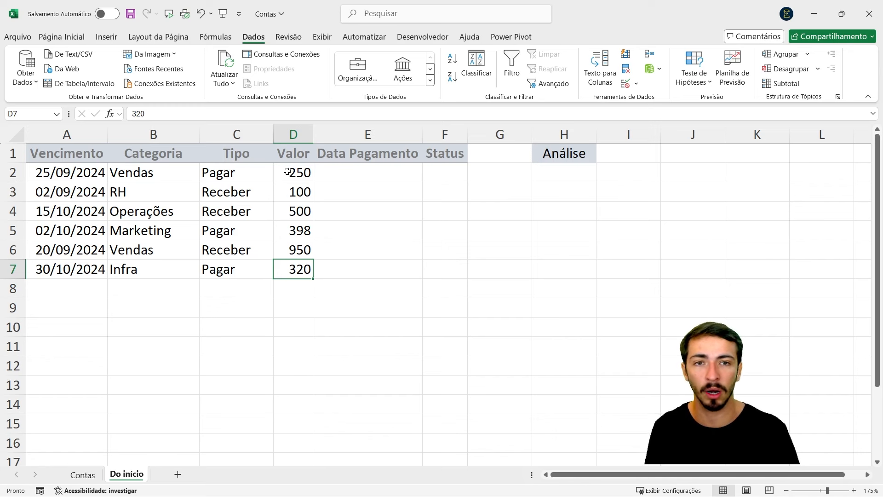
# Format the Valor amounts in D2:D7 as Moeda currency.
pyautogui.moveTo(291, 172); pyautogui.dragTo(301, 269)
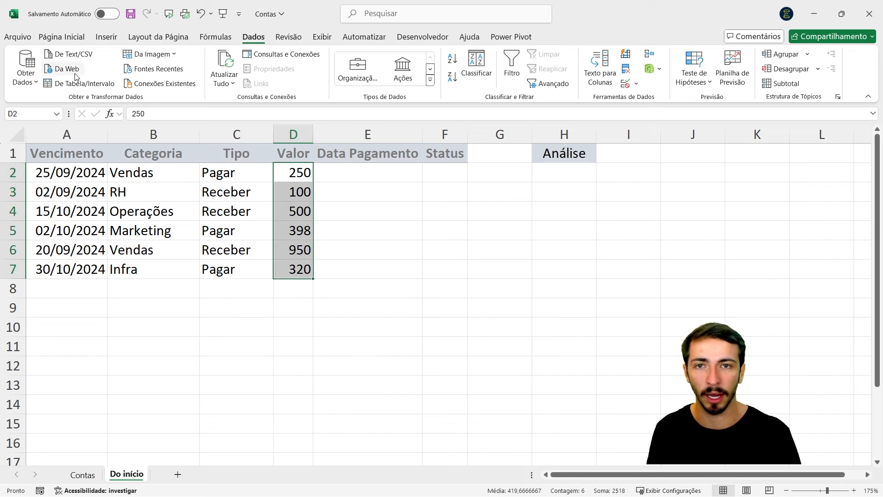
pyautogui.click(64, 38)
pyautogui.moveTo(297, 173); pyautogui.dragTo(292, 273)
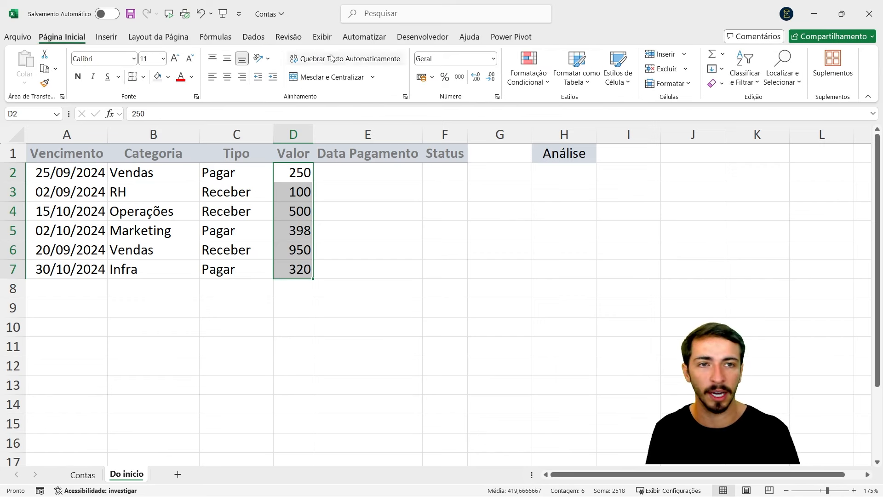
pyautogui.click(494, 59)
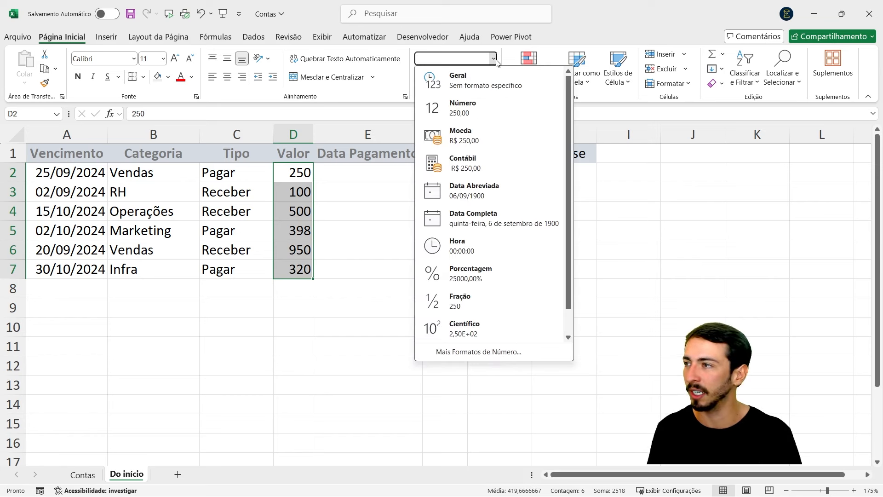
pyautogui.click(481, 137)
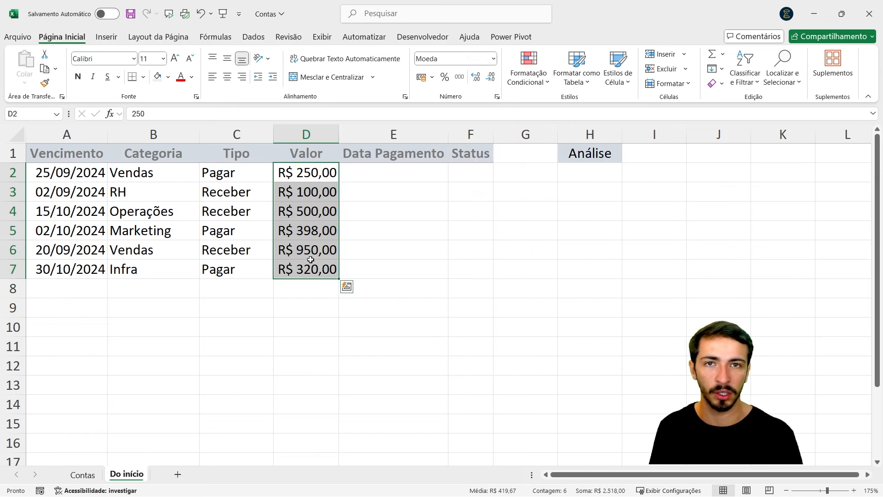
# Check how the Data Pagamento column is filled in on the Contas sheet, and return to Do início.
pyautogui.click(404, 173)
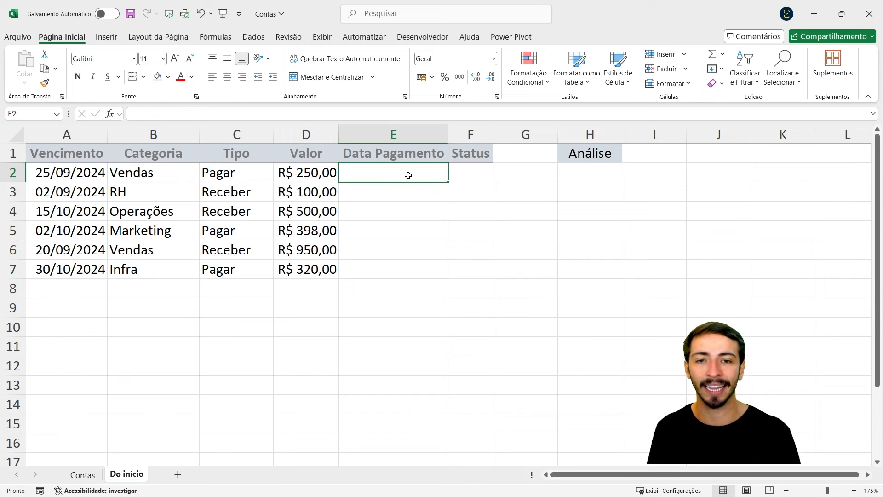
pyautogui.click(90, 475)
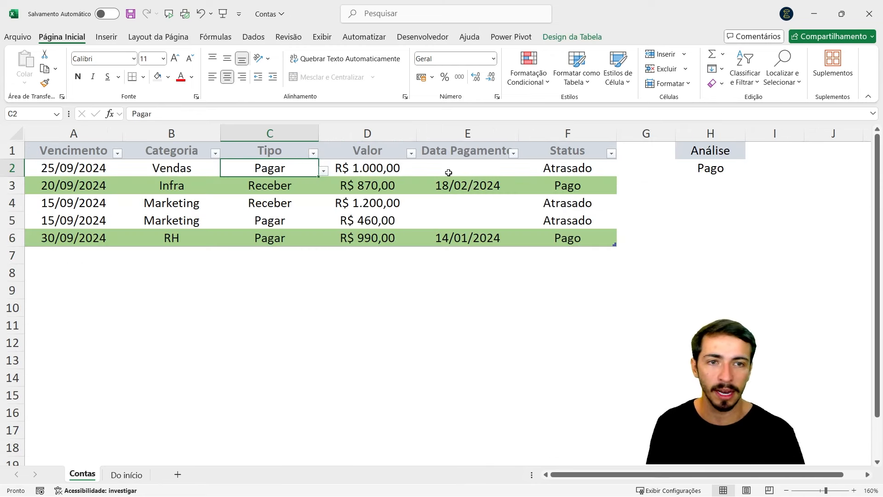
pyautogui.click(467, 187)
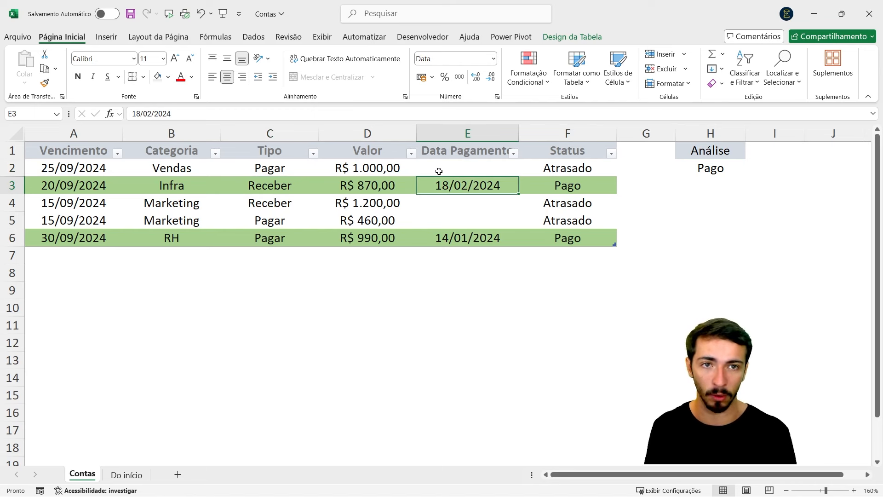
pyautogui.press('Down')
pyautogui.press('Up')
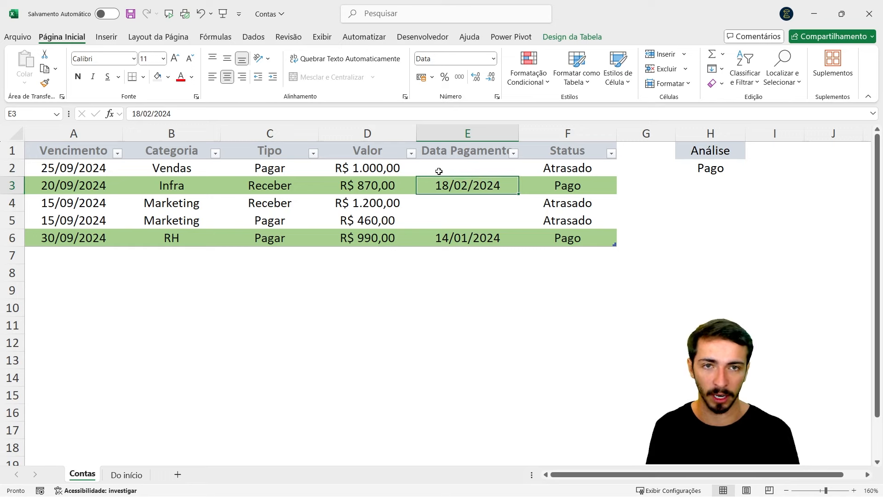
pyautogui.click(128, 475)
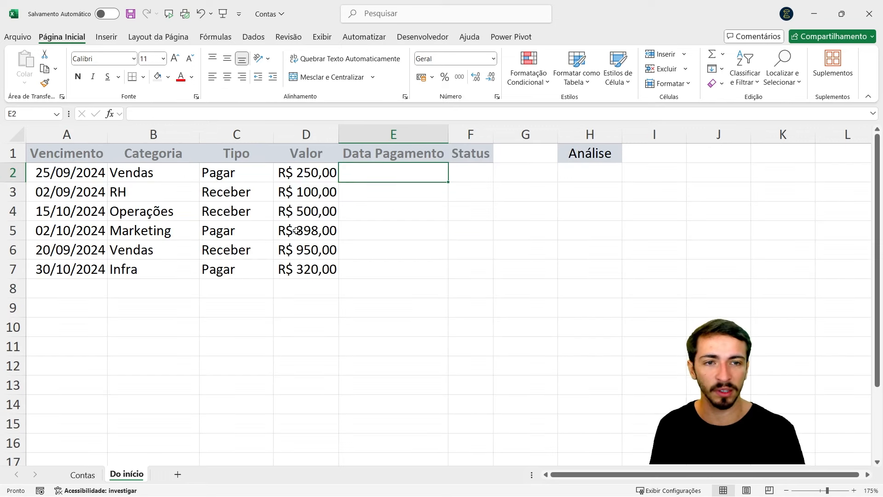
# Enter the payment date 28/08/2024 in E3 for the RH account.
pyautogui.click(381, 206)
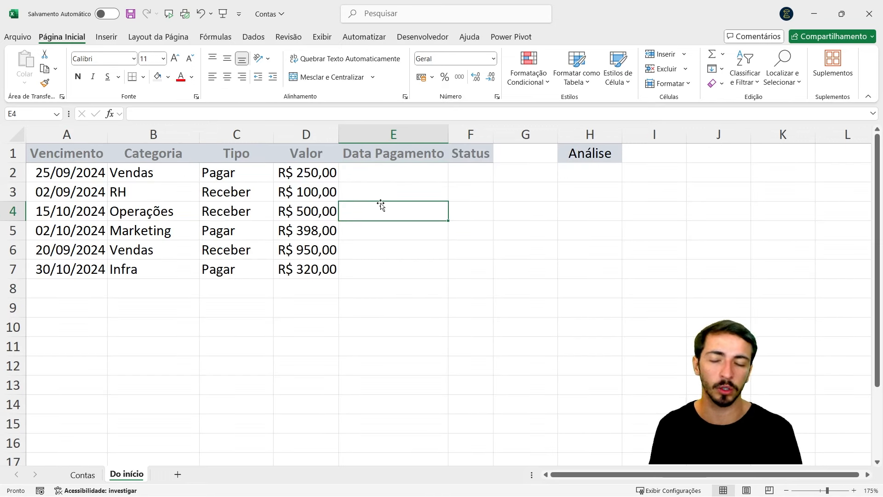
pyautogui.press('Up')
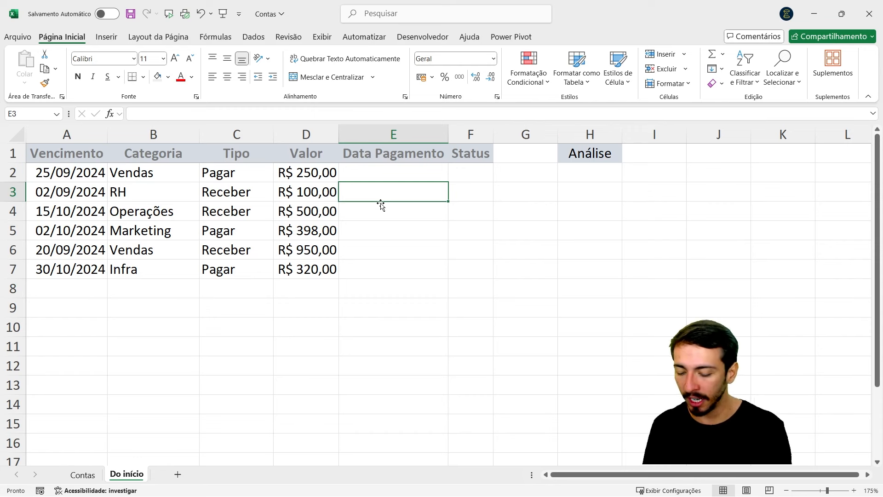
pyautogui.write('28/')
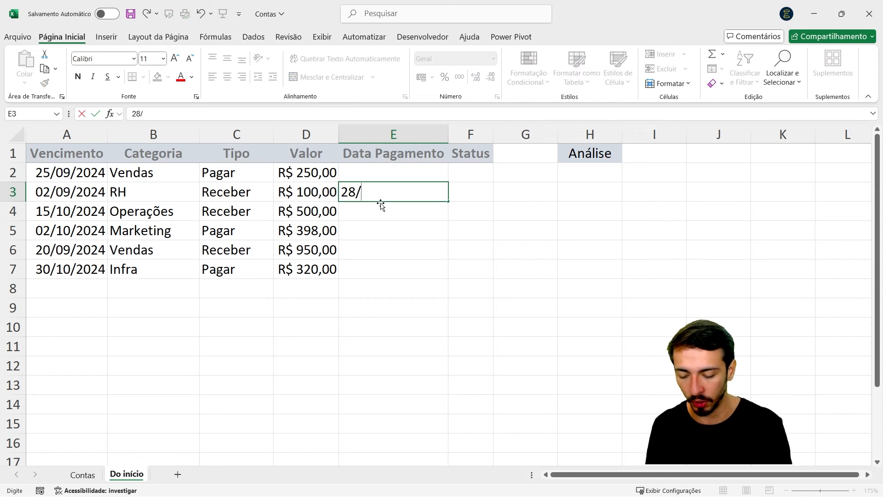
pyautogui.write('08/2024')
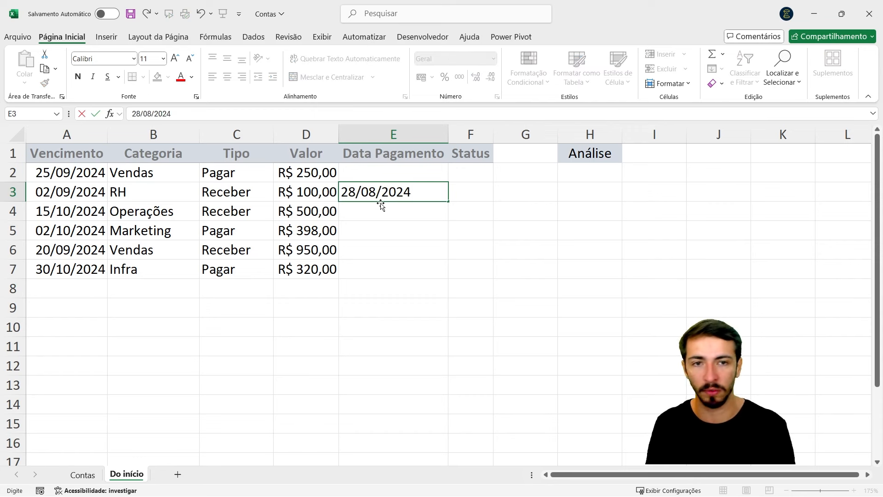
pyautogui.press('Return')
pyautogui.press('Up')
pyautogui.press('Home')
pyautogui.press('Right')
pyautogui.press('Right')
pyautogui.press('Right')
pyautogui.press('Right')
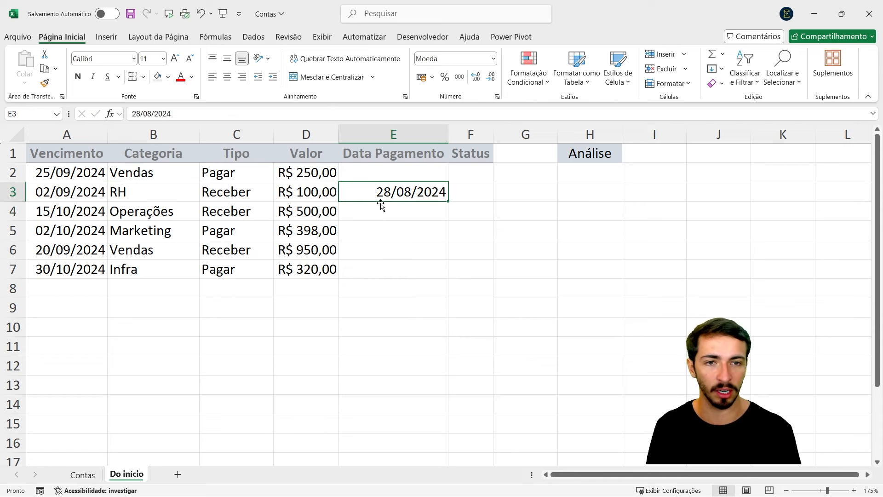
# Enter the payment date 30/09/2024 in E5 for the Marketing account.
pyautogui.press('Down')
pyautogui.press('Down')
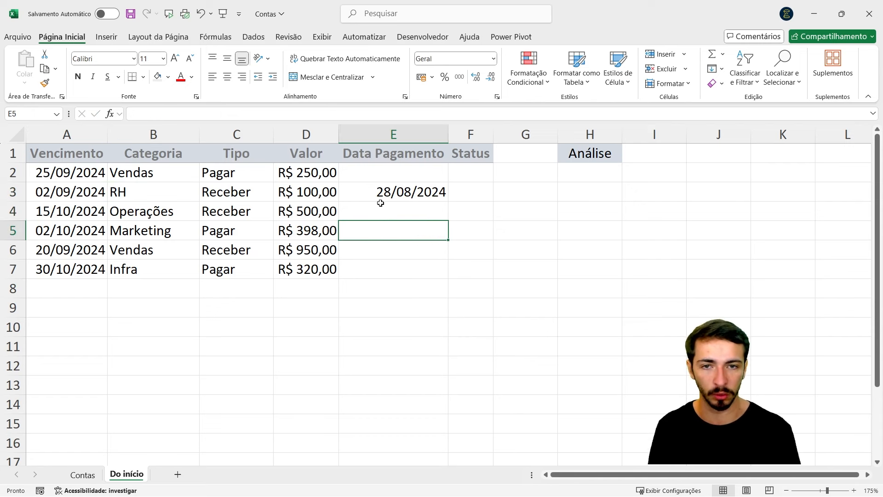
pyautogui.press('Left')
pyautogui.press('Left')
pyautogui.press('Left')
pyautogui.press('Left')
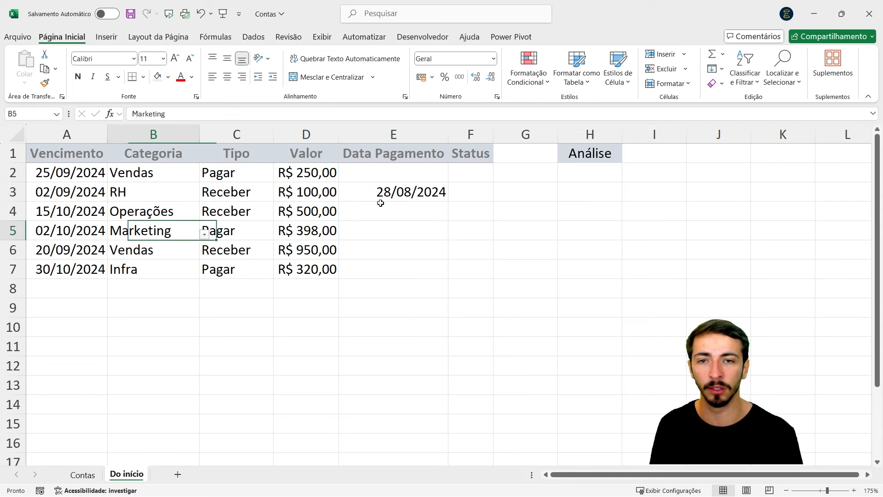
pyautogui.press('Right')
pyautogui.press('Right')
pyautogui.press('Right')
pyautogui.press('Right')
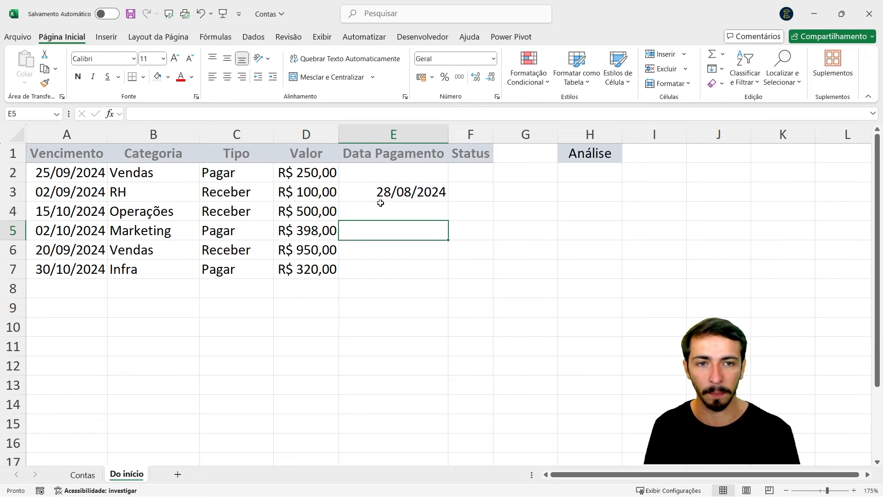
pyautogui.write('30/09/')
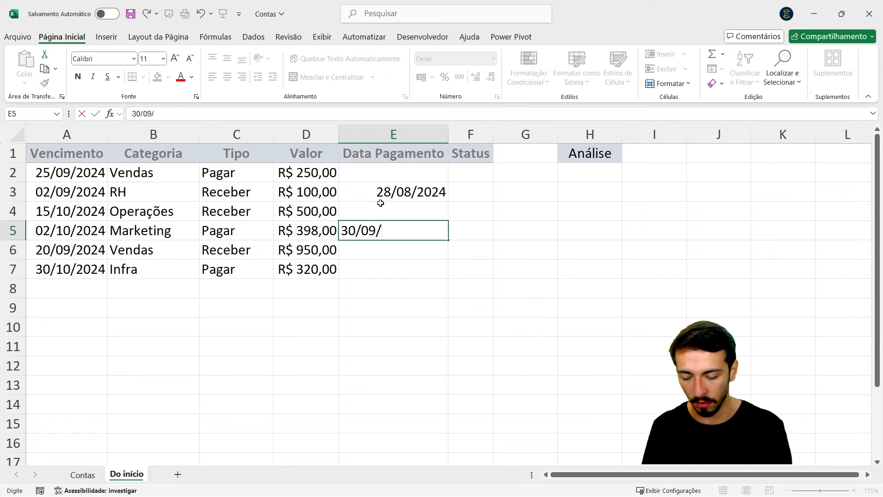
pyautogui.write('2024')
pyautogui.press('Return')
# Enter the payment date 15/10/2024 in E7 for the Infra account.
pyautogui.press('Down')
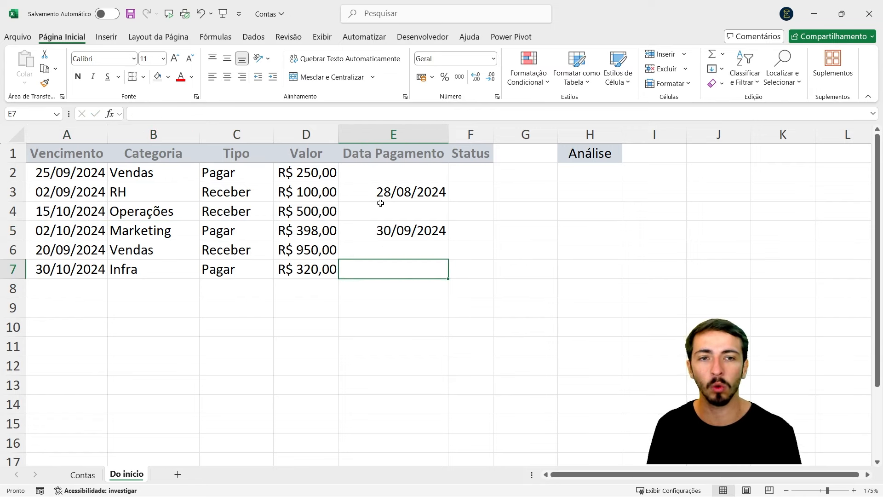
pyautogui.press('Left')
pyautogui.press('Left')
pyautogui.press('Left')
pyautogui.press('Left')
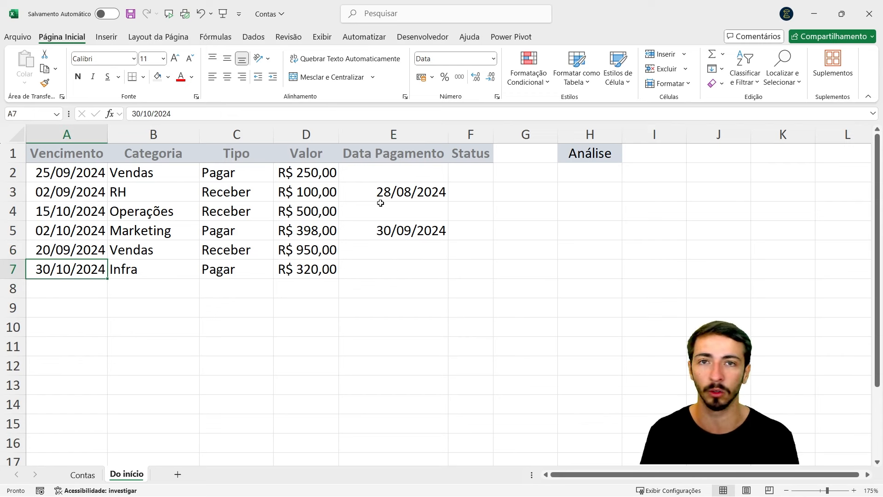
pyautogui.press('Right')
pyautogui.press('Right')
pyautogui.press('Right')
pyautogui.press('Right')
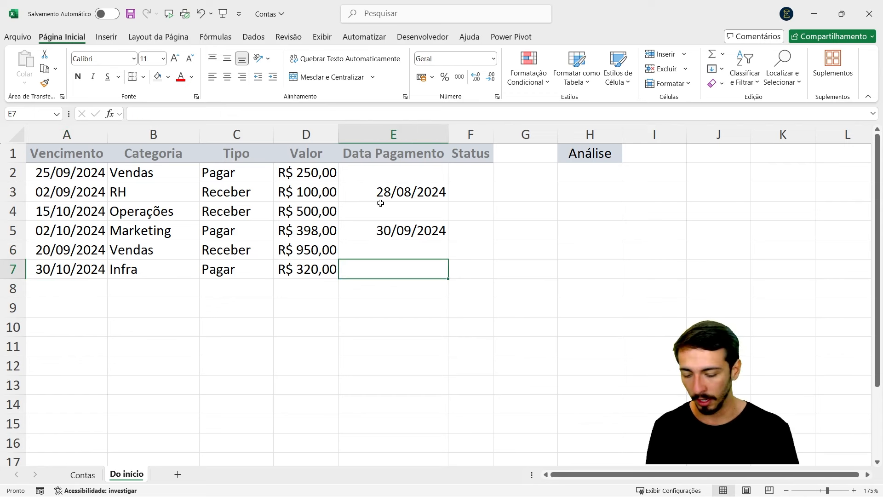
pyautogui.write('15/20')
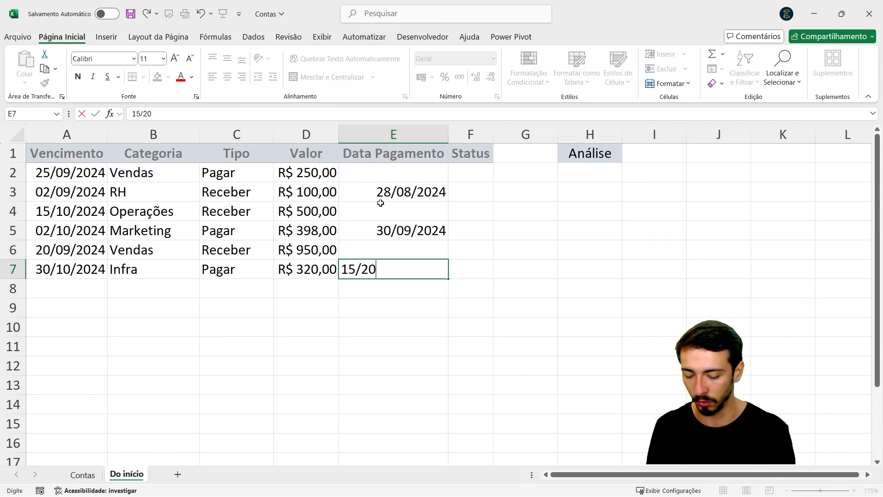
pyautogui.press('BackSpace')
pyautogui.press('BackSpace')
pyautogui.write('10/2')
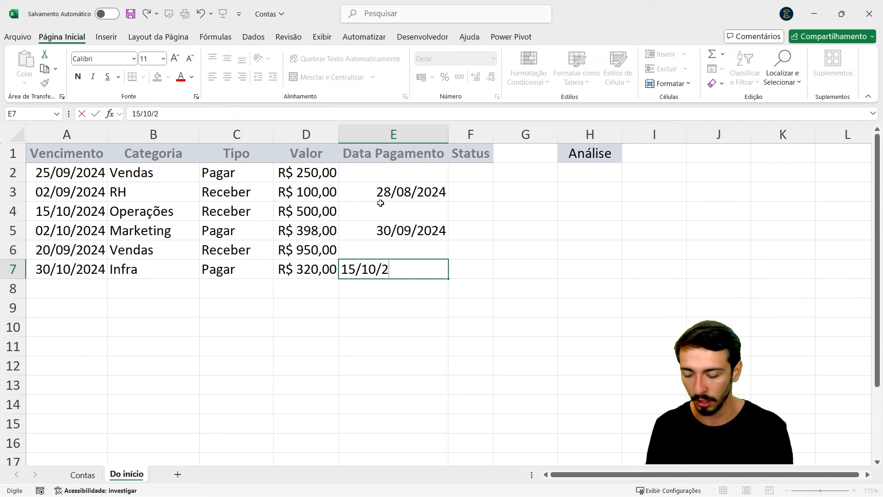
pyautogui.write('024')
pyautogui.press('Return')
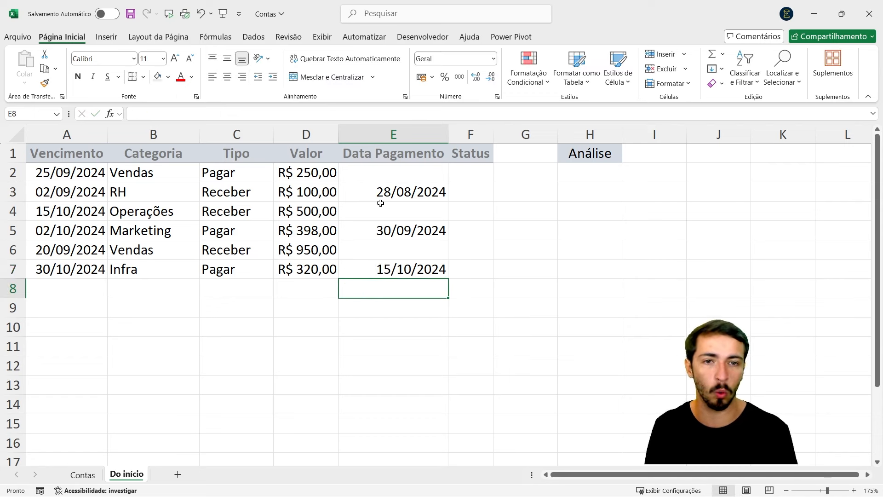
# Review the filled and blank Data Pagamento cells to see which accounts have a payment date.
pyautogui.press('Up')
pyautogui.press('Up')
pyautogui.press('Up')
pyautogui.press('Up')
pyautogui.press('Up')
pyautogui.press('Up')
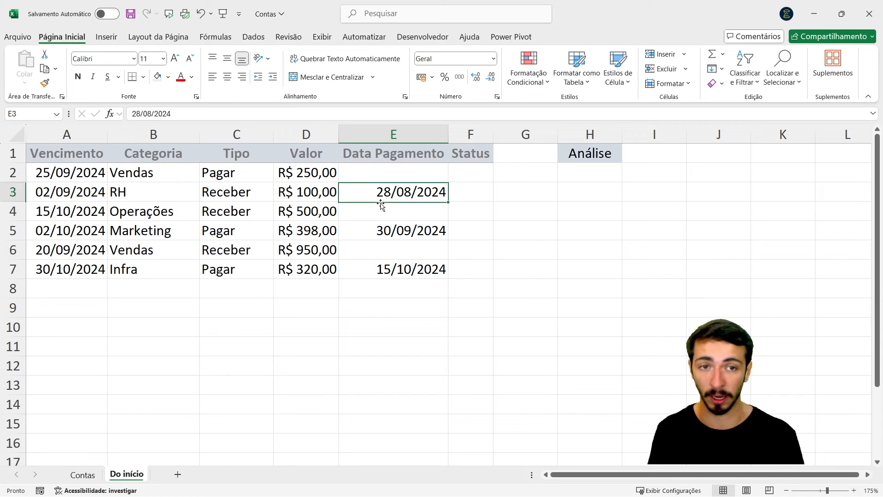
pyautogui.press('Down')
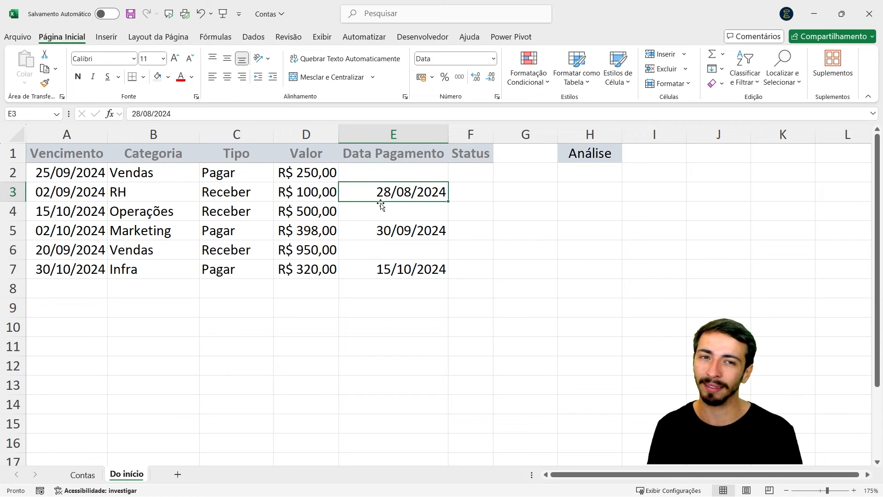
pyautogui.press('Down')
pyautogui.press('Up')
pyautogui.press('Down')
pyautogui.press('Down')
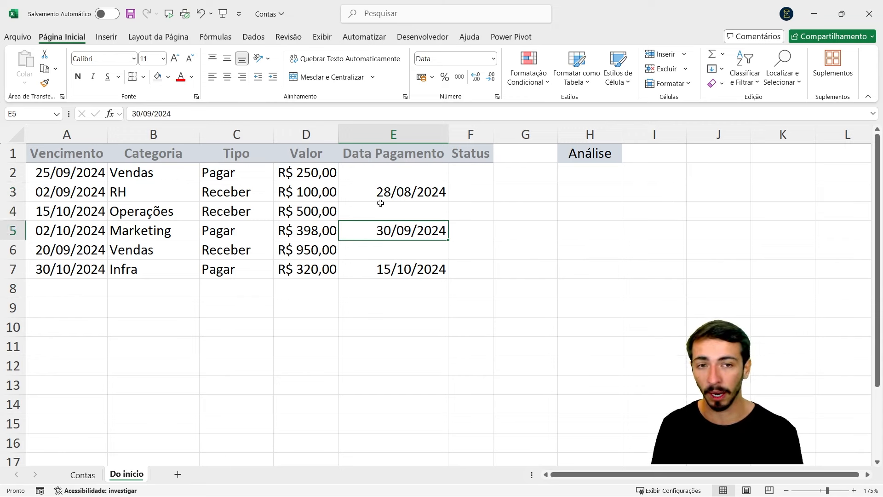
pyautogui.press('Up')
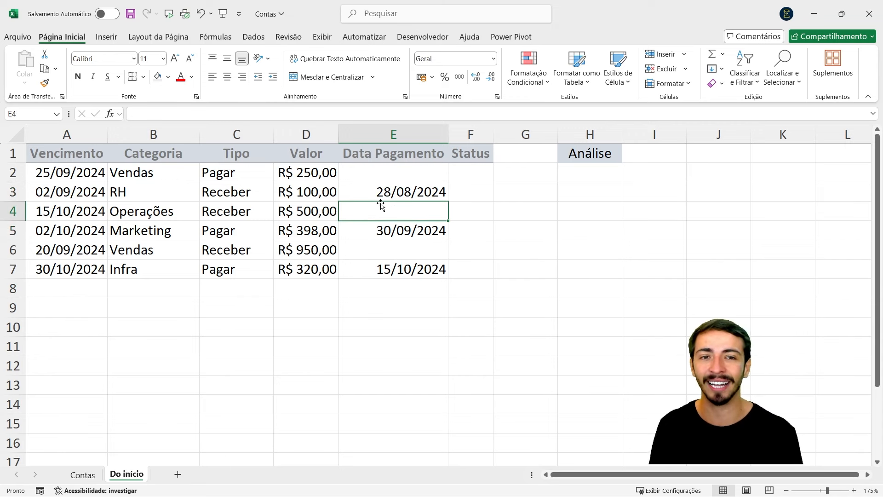
pyautogui.press('Up')
pyautogui.press('Up')
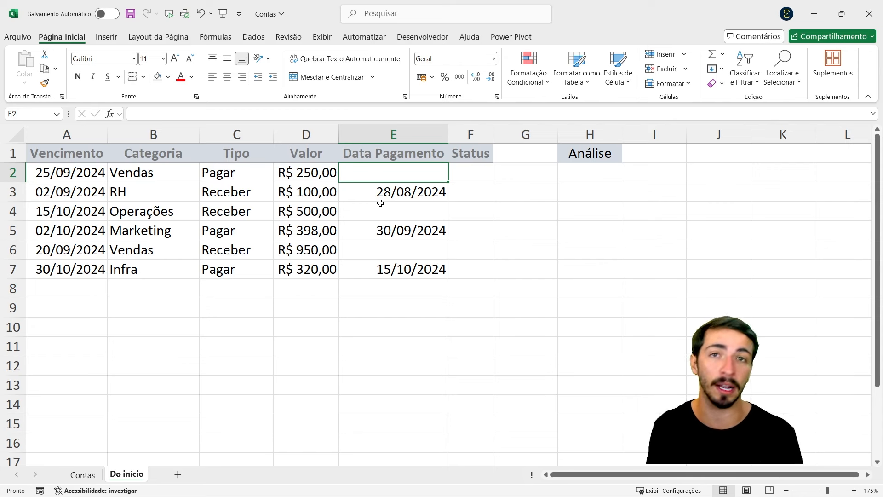
# Compare row 2's Vencimento date with its Data Pagamento cell, and examine row 3's payment date and Status cell.
pyautogui.press('Left')
pyautogui.press('Left')
pyautogui.press('Left')
pyautogui.press('Left')
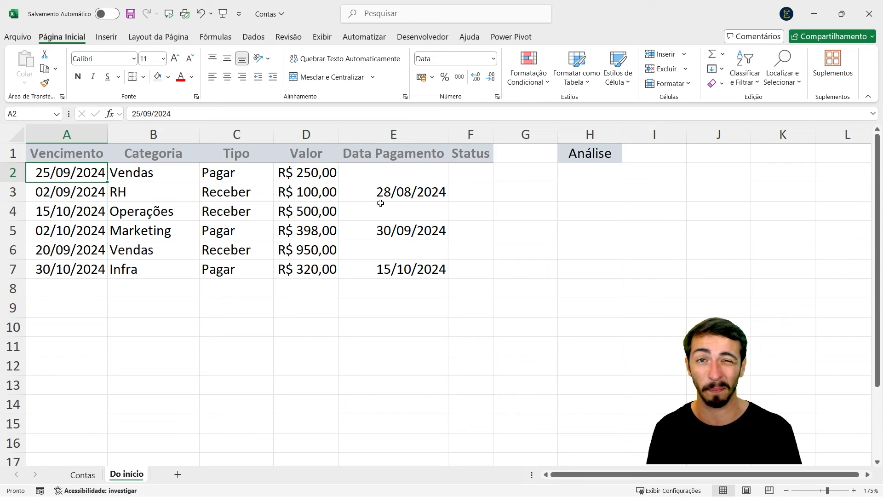
pyautogui.press('Right')
pyautogui.press('Right')
pyautogui.press('Right')
pyautogui.press('Right')
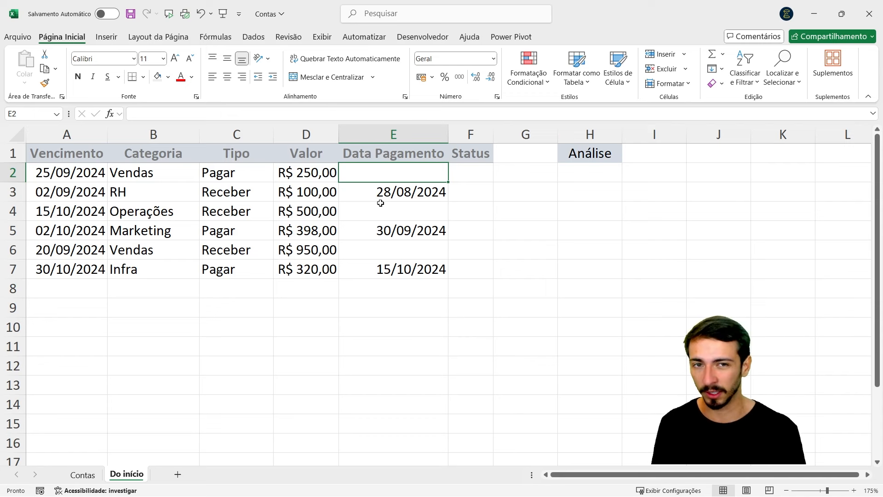
pyautogui.press('Down')
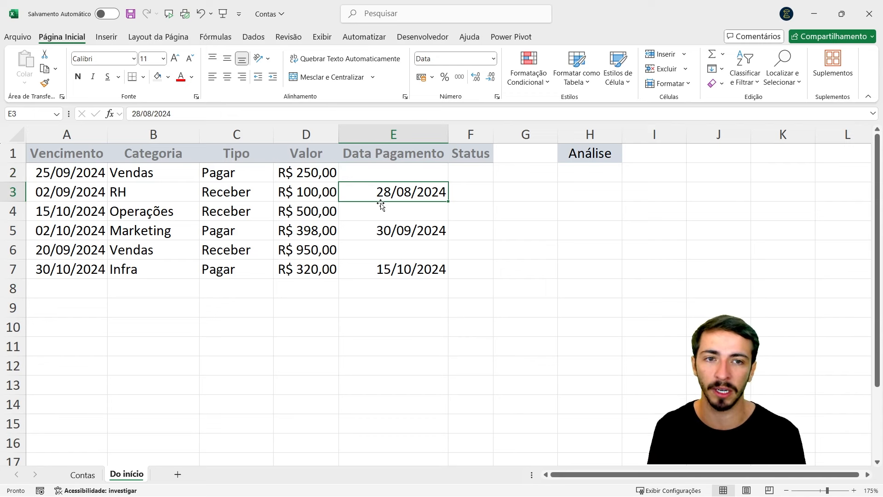
pyautogui.press('Right')
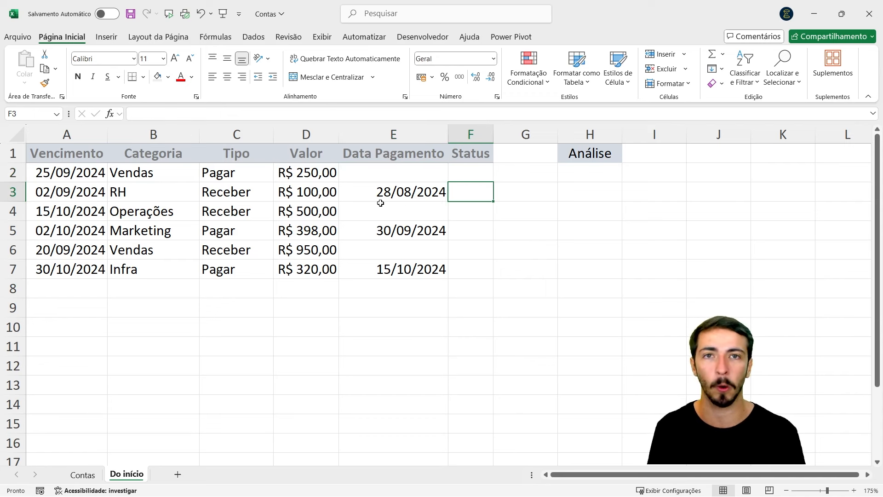
pyautogui.press('Left')
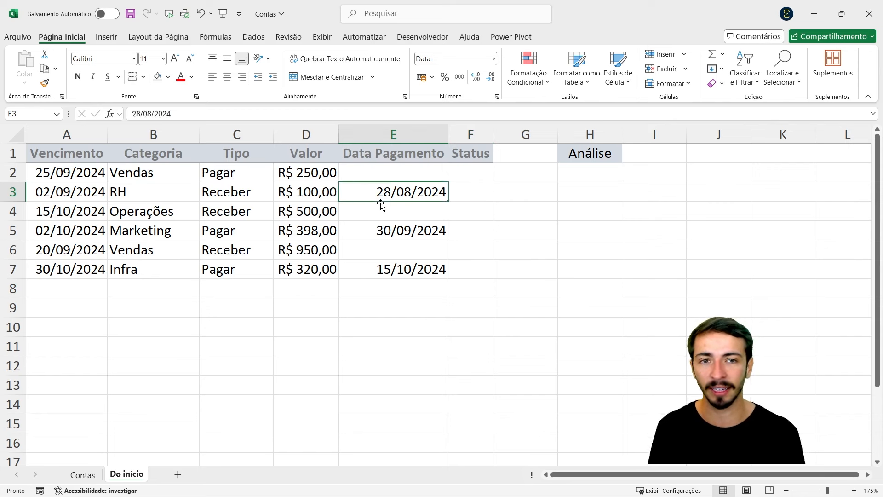
pyautogui.press('Up')
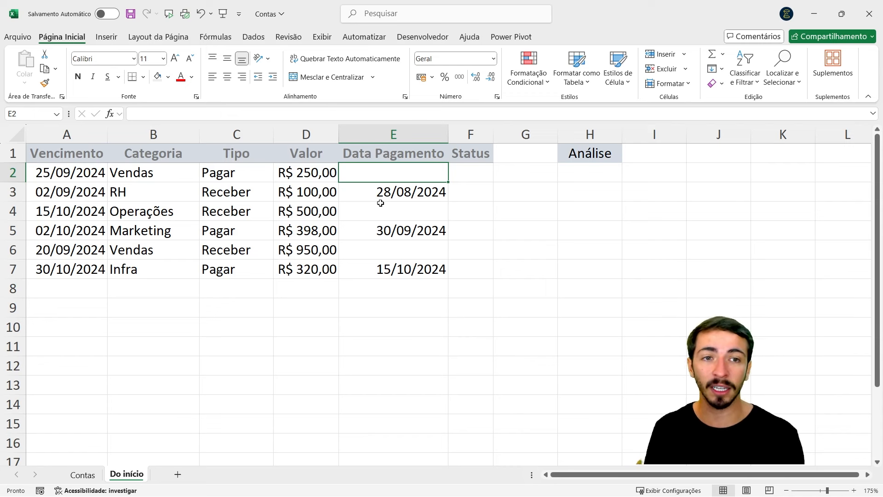
# Examine the options offered by the Análise drop-down in H2 on the Contas sheet, closing the list without changing the selection.
pyautogui.press('Right')
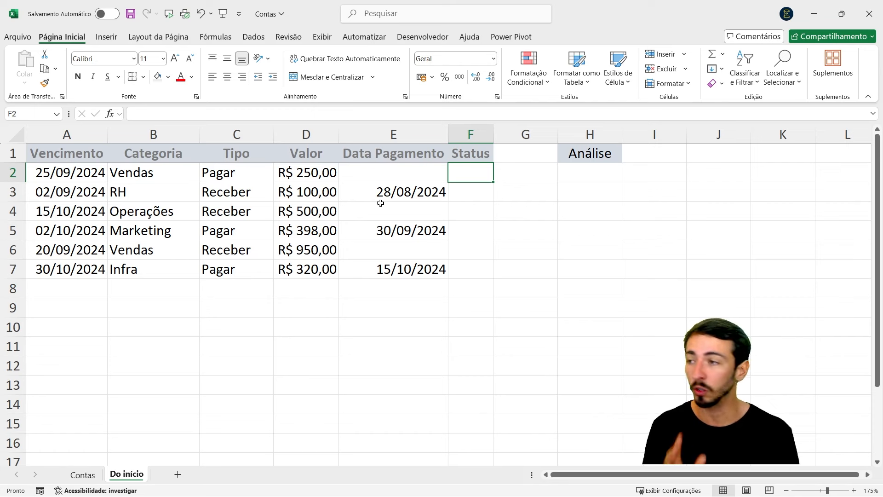
pyautogui.press('Right')
pyautogui.press('Right')
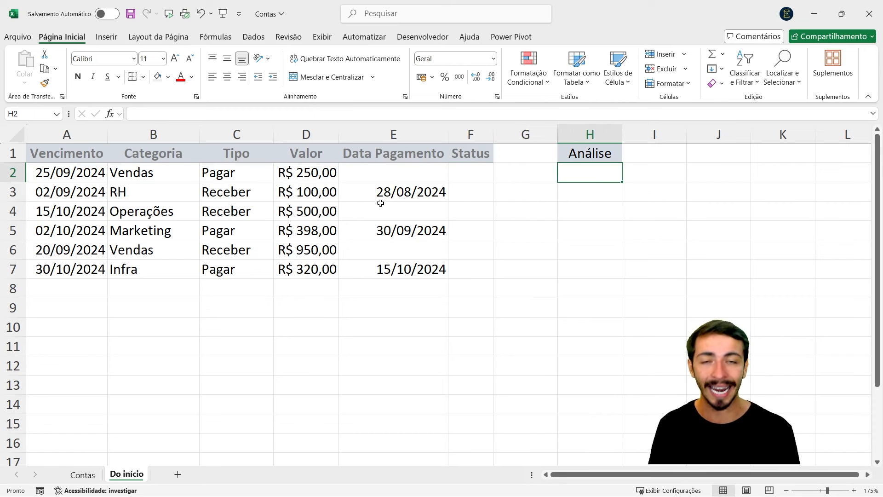
pyautogui.hotkey('ctrl', 'pageup')
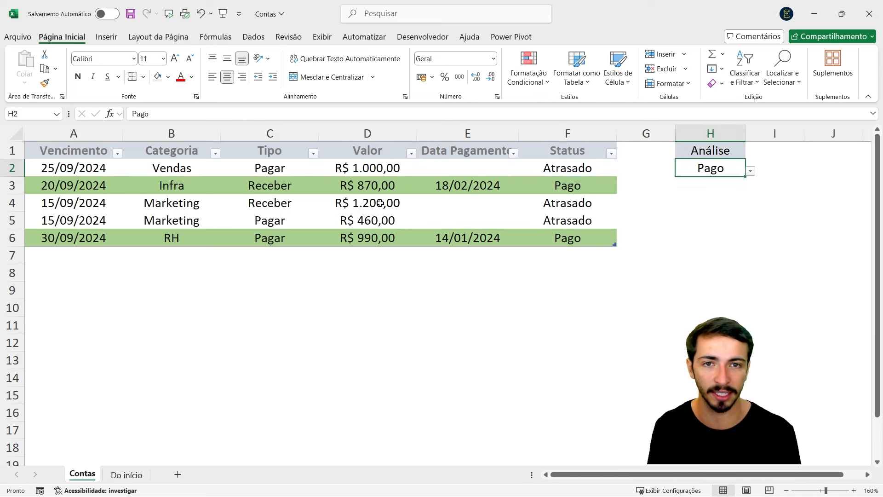
pyautogui.hotkey('alt', 'Down')
pyautogui.press('Up')
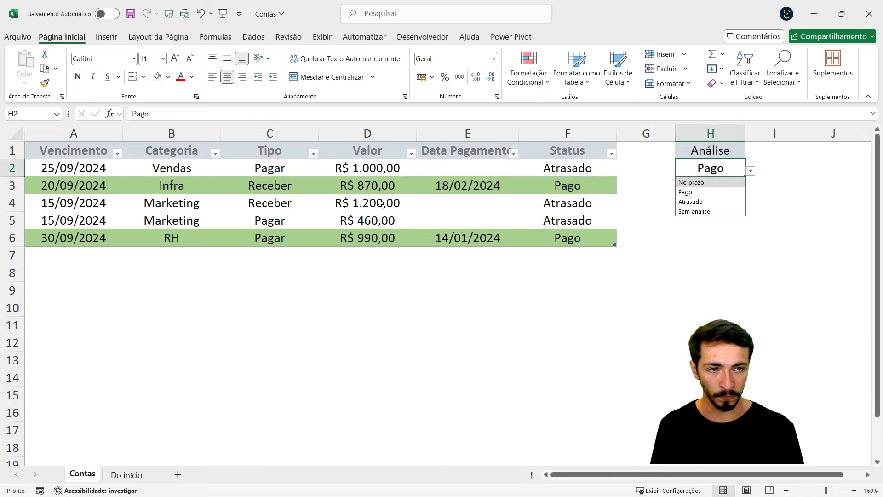
pyautogui.press('Down')
pyautogui.press('Down')
pyautogui.press('Down')
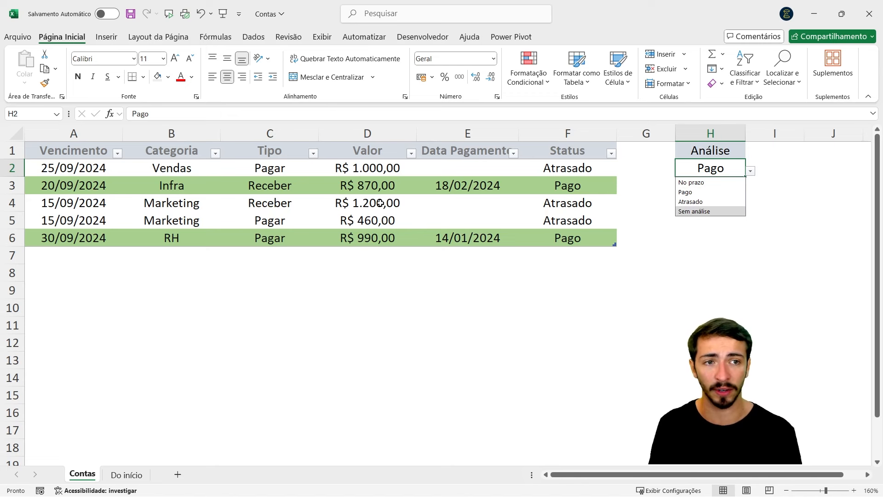
pyautogui.press('Up')
pyautogui.press('Escape')
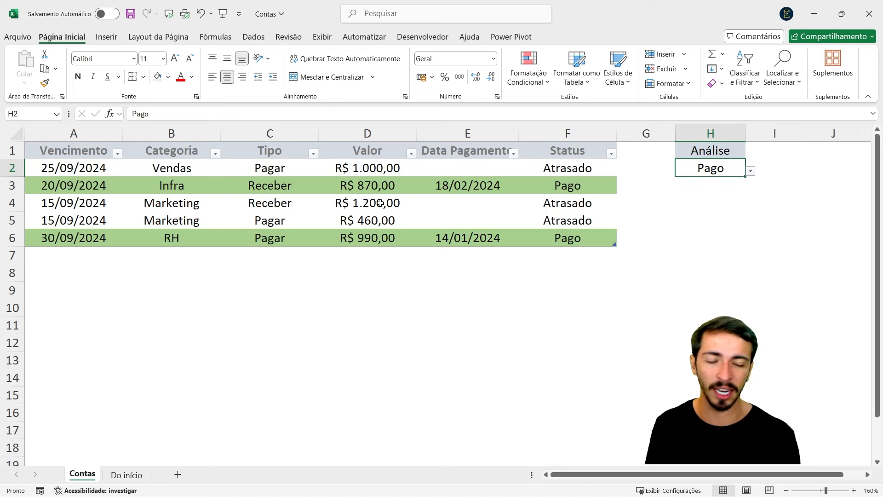
pyautogui.hotkey('alt', 'Down')
pyautogui.press('Down')
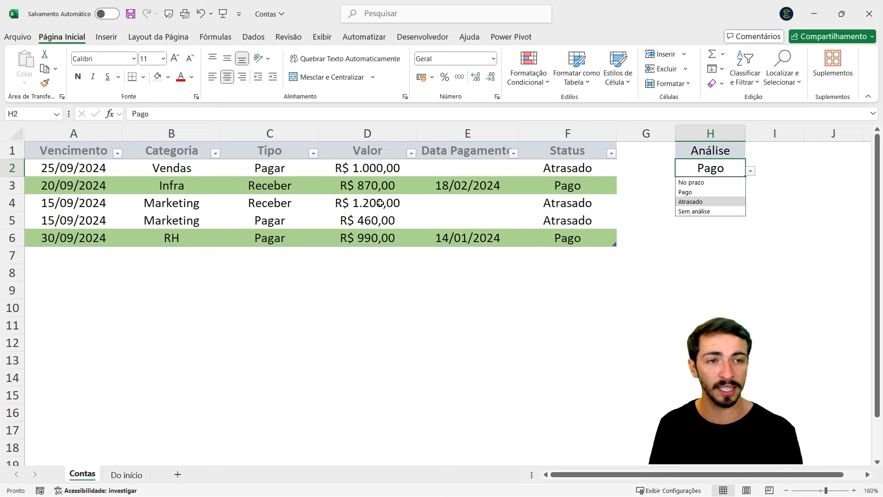
pyautogui.press('Down')
pyautogui.press('Up')
pyautogui.press('Up')
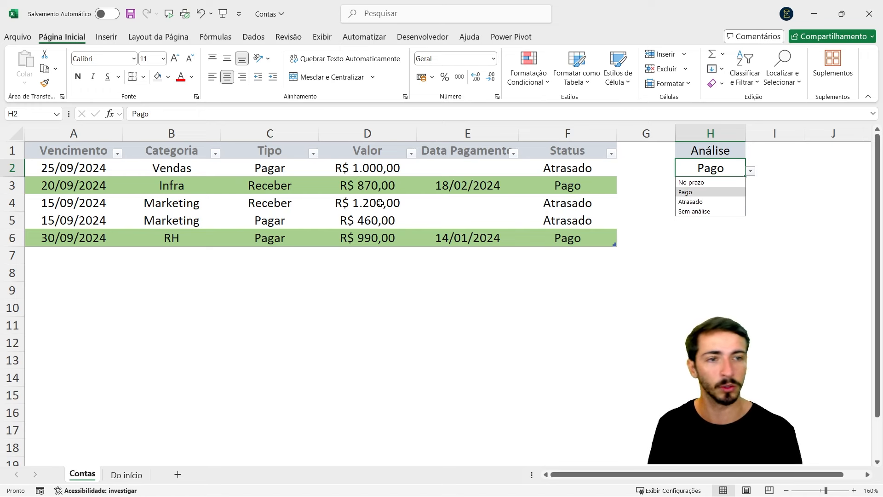
pyautogui.press('Escape')
# Add list validation to the Análise cell H2 on Do início with the source No prazo;Pago;Atrasado;Sem análise.
pyautogui.hotkey('ctrl', 'pagedown')
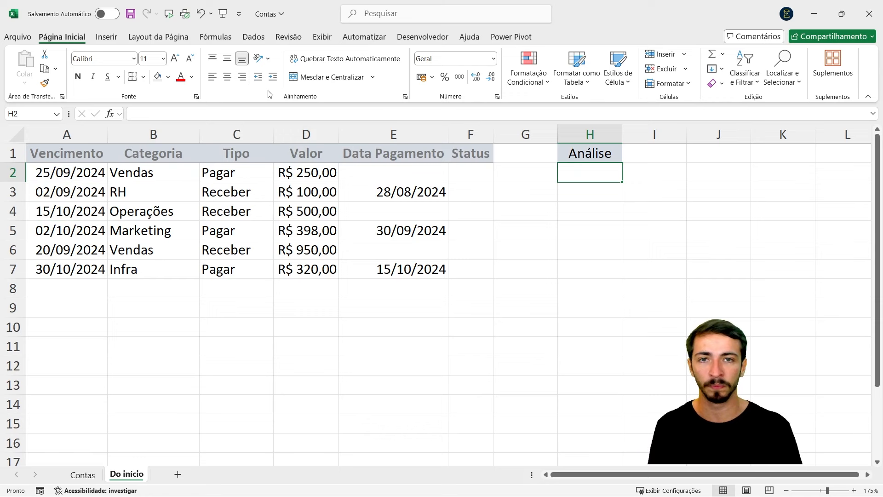
pyautogui.click(255, 37)
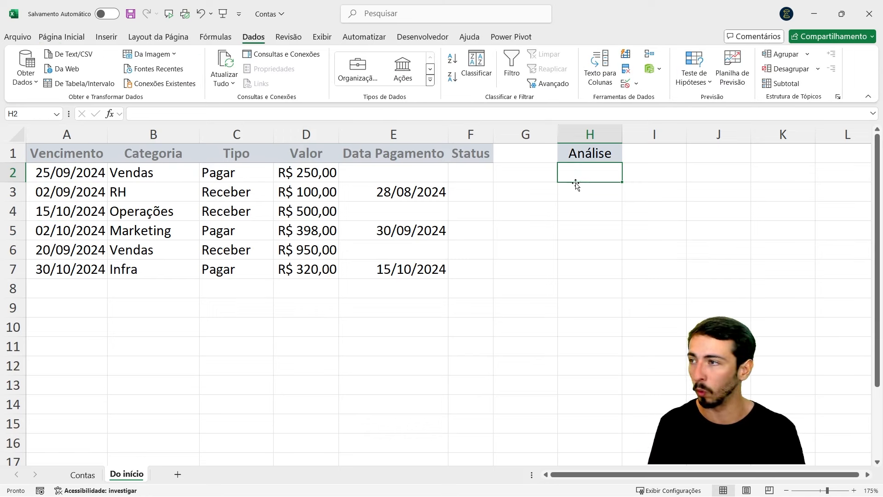
pyautogui.click(627, 82)
pyautogui.click(339, 130)
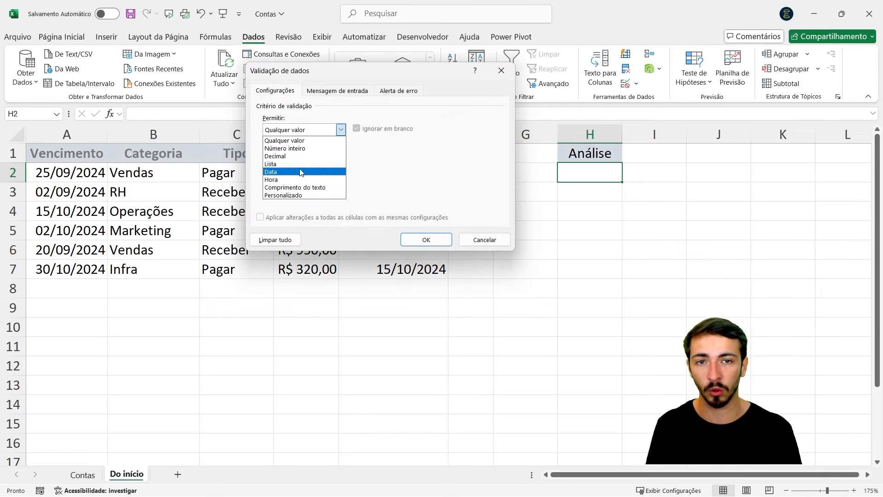
pyautogui.click(276, 163)
pyautogui.click(307, 178)
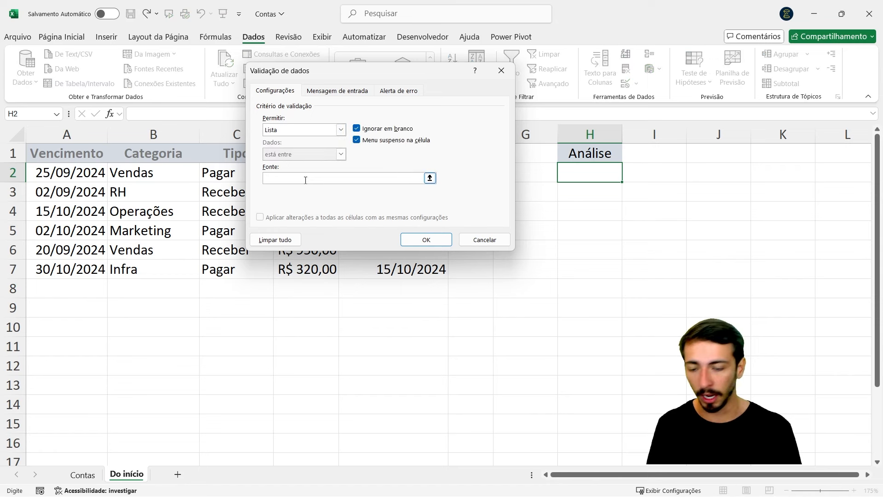
pyautogui.write('No pra')
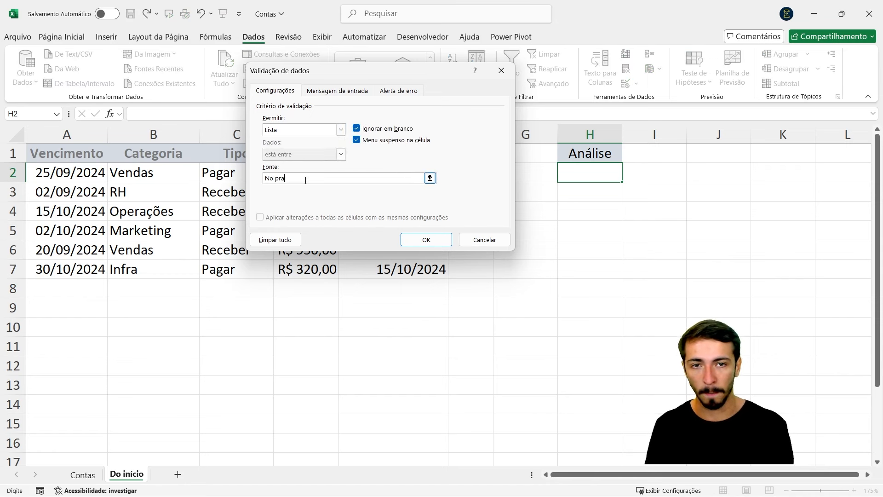
pyautogui.write('zo;Pago')
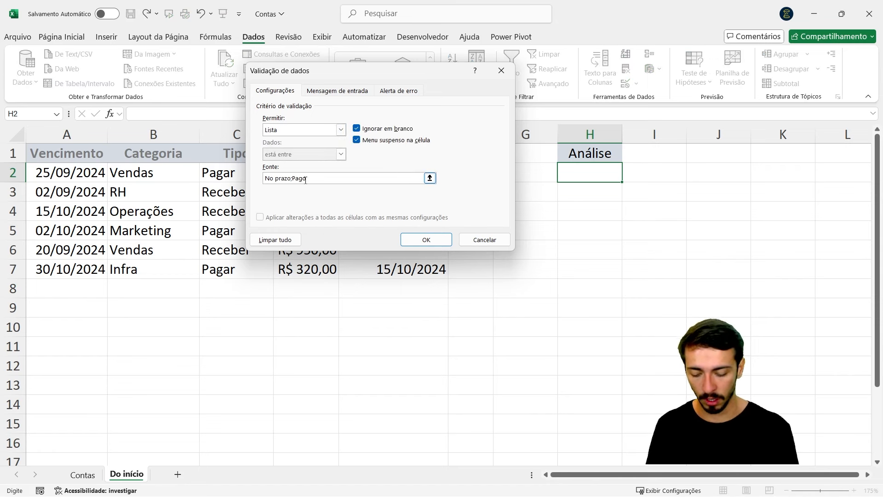
pyautogui.write(';Atrasado;')
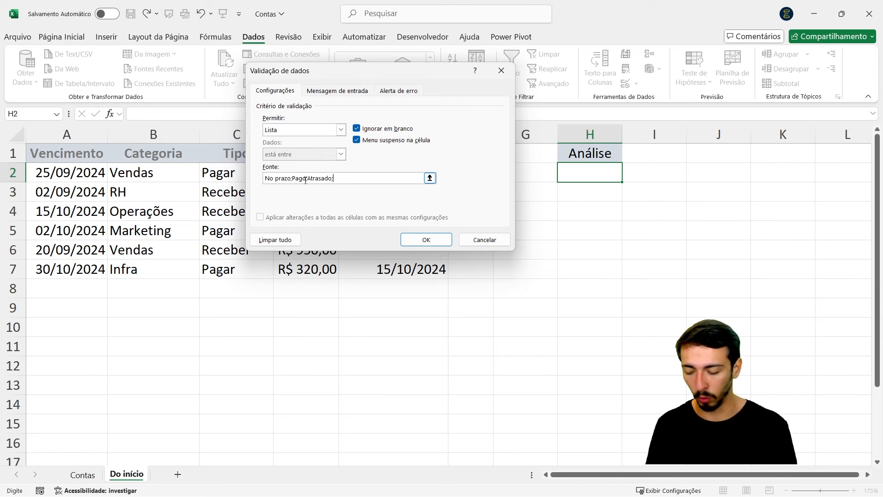
pyautogui.write('Sem análise')
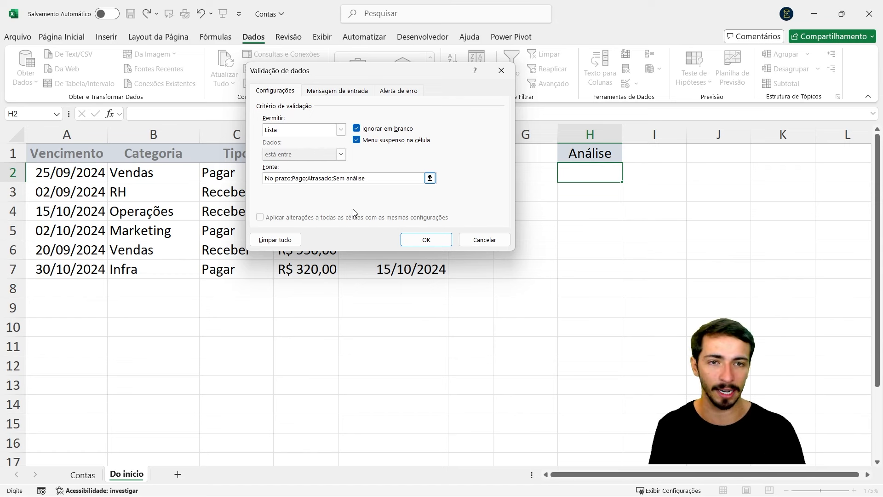
pyautogui.click(426, 240)
# Check the options in the Análise drop-down in H2 on Do início without choosing one.
pyautogui.click(628, 177)
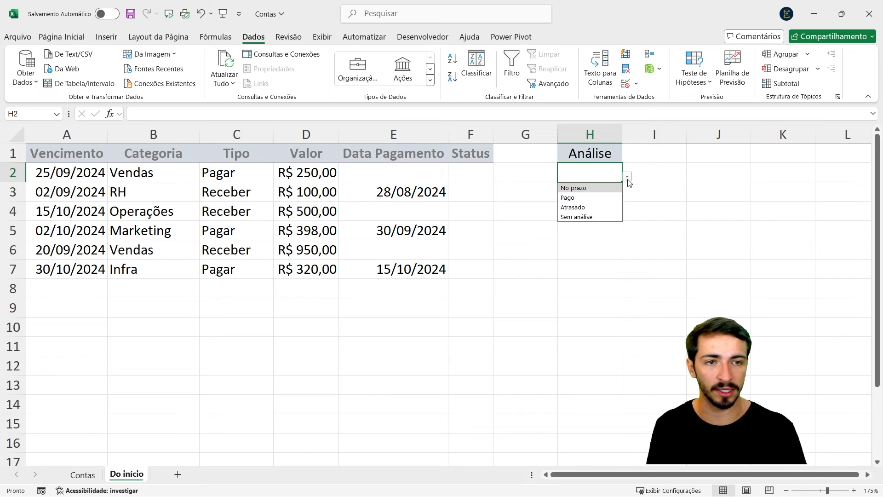
pyautogui.click(566, 252)
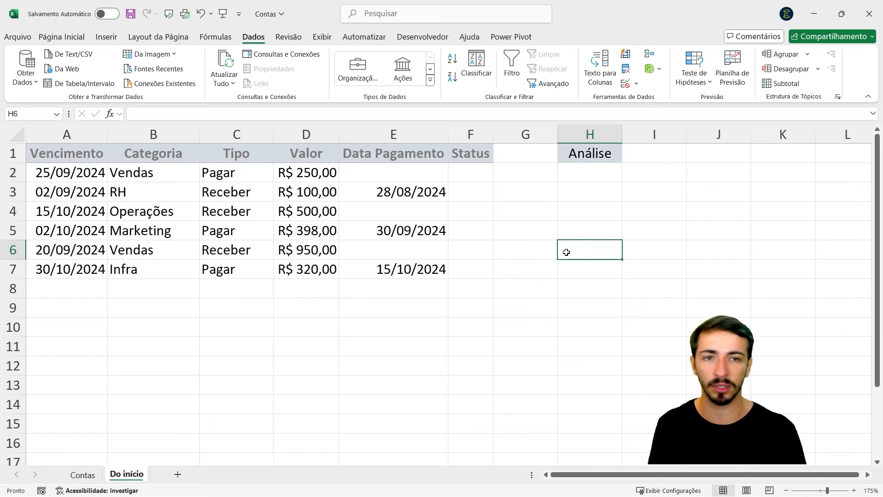
pyautogui.click(580, 179)
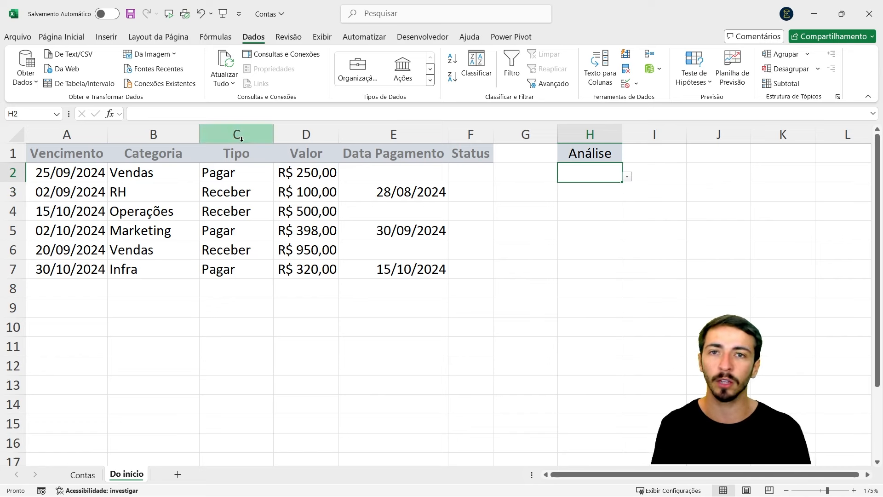
pyautogui.click(70, 38)
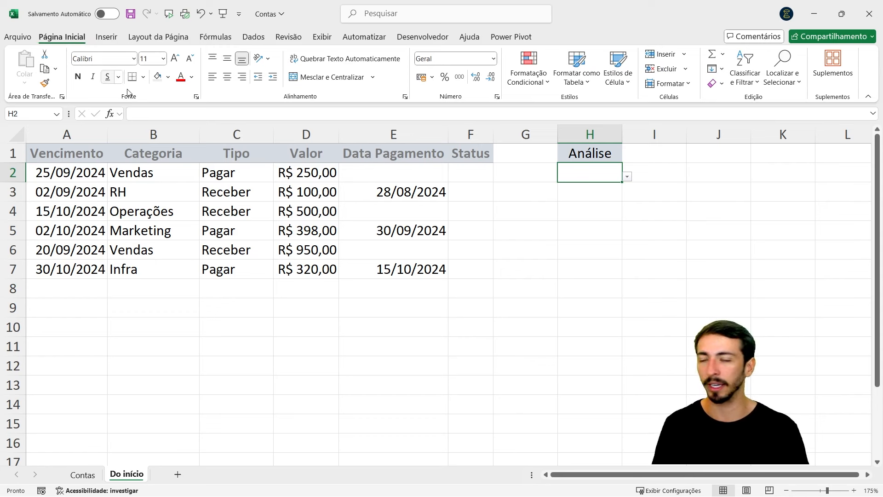
# Inspect the Status formula in F2 of the Contas sheet, leave it unedited, and return to F2 on Do início.
pyautogui.click(464, 173)
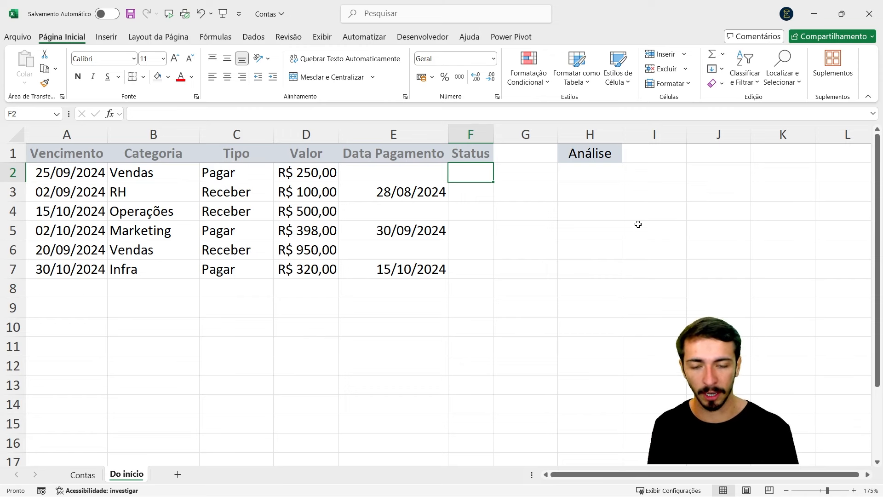
pyautogui.hotkey('ctrl', 'pageup')
pyautogui.press('F2')
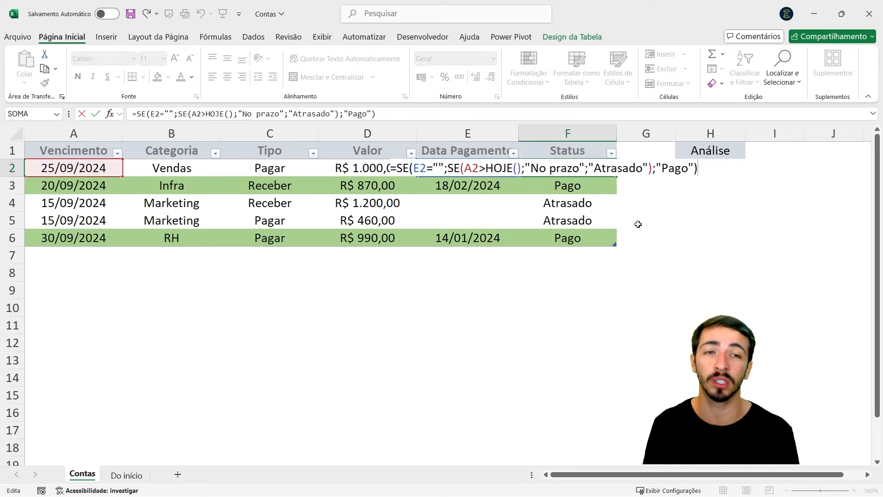
pyautogui.press('Escape')
pyautogui.hotkey('ctrl', 'pagedown')
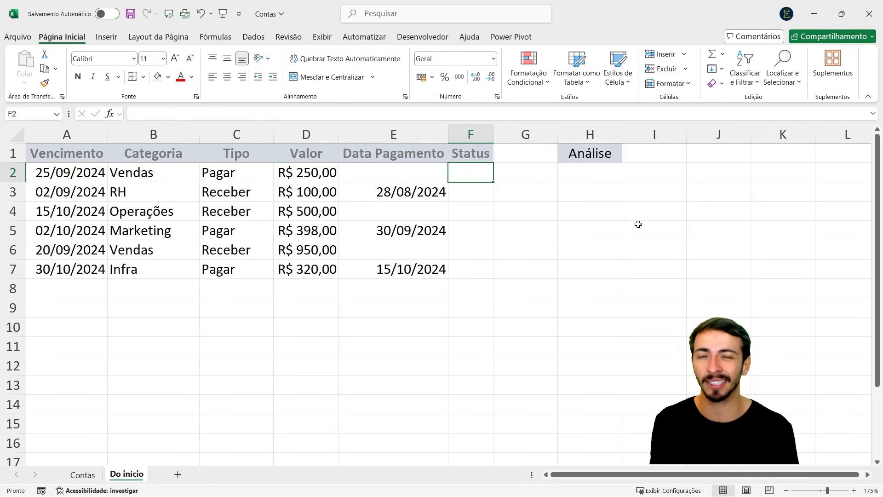
# Enter the formula =HOJE() in H5, below the Análise cell.
pyautogui.press('Right')
pyautogui.press('Right')
pyautogui.press('Down')
pyautogui.press('Down')
pyautogui.press('Down')
pyautogui.press('Down')
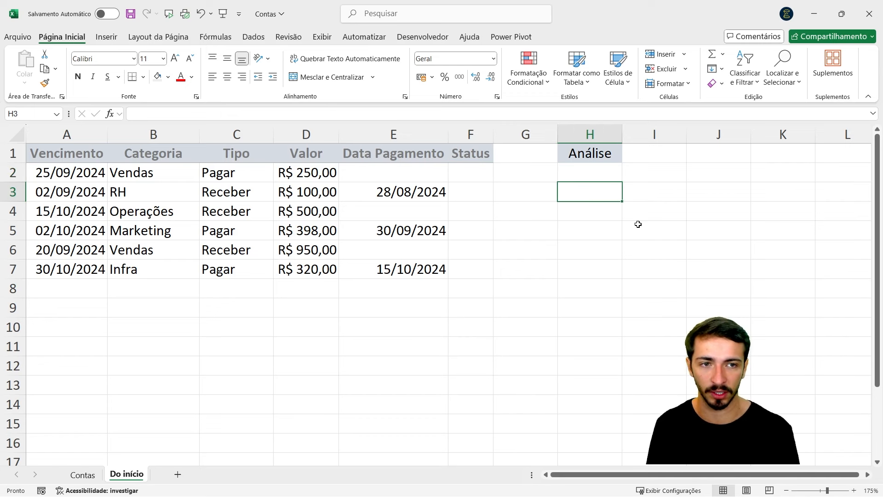
pyautogui.press('Up')
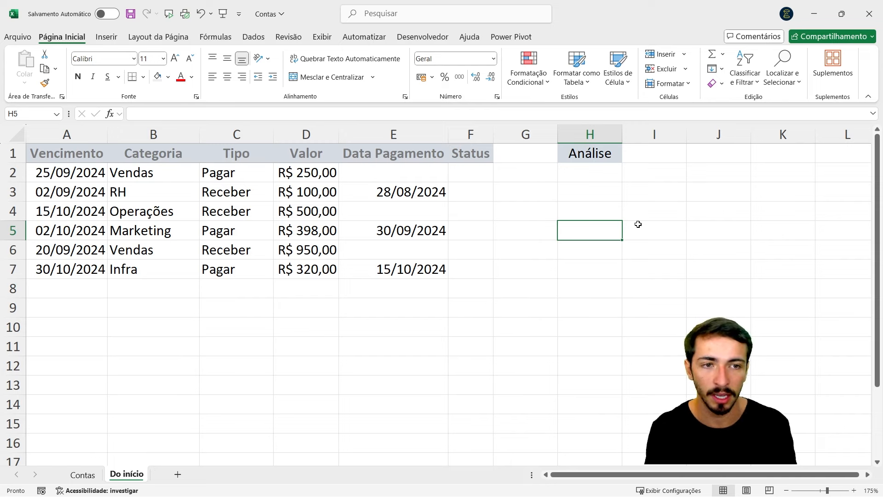
pyautogui.write('=hoje')
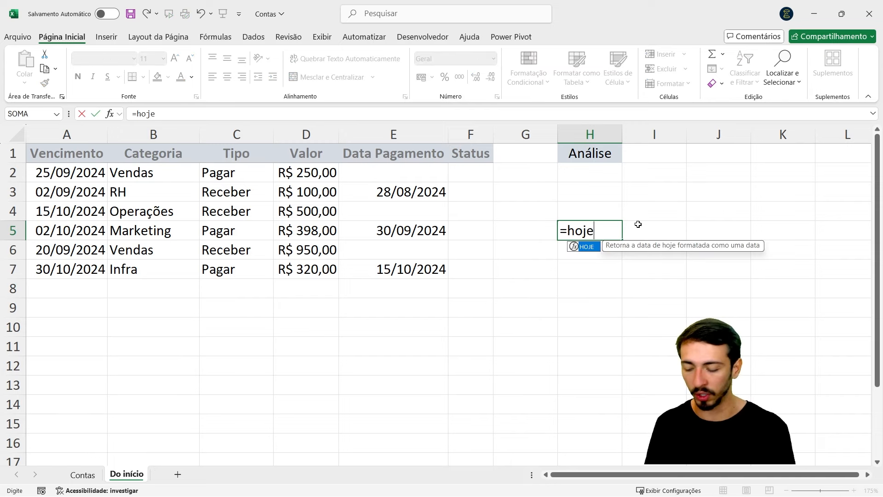
pyautogui.press('Tab')
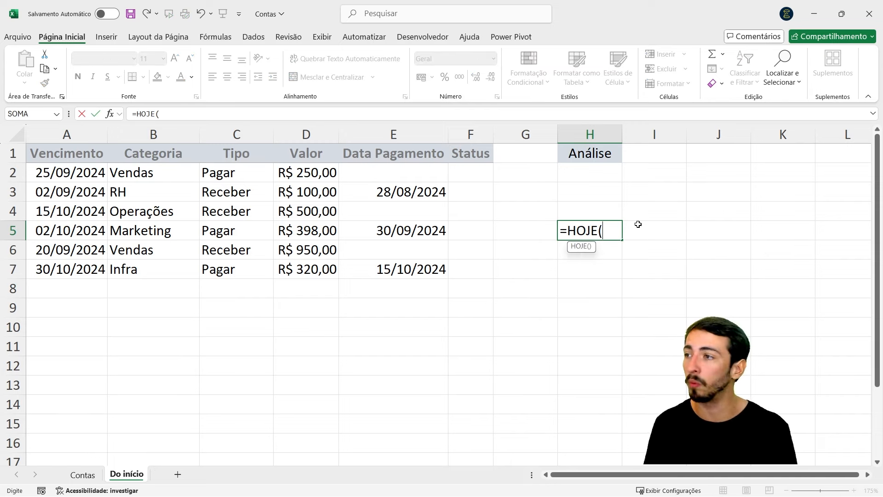
pyautogui.write(')')
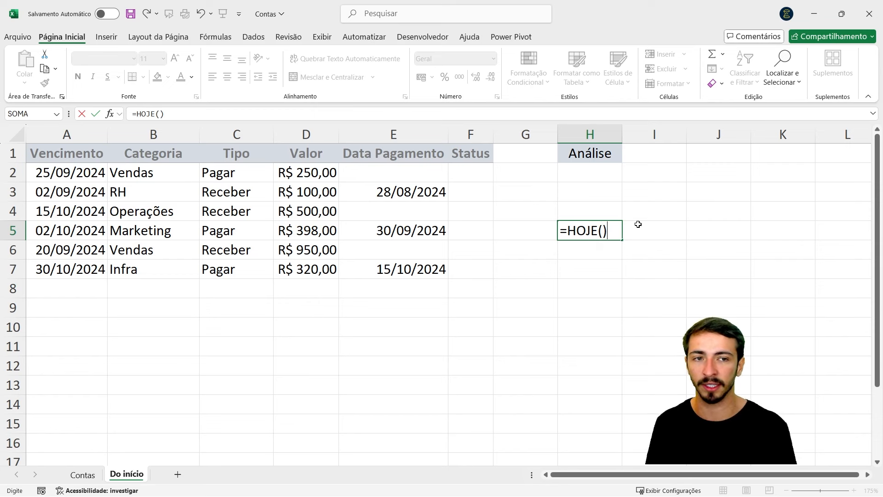
pyautogui.press('Return')
pyautogui.press('Up')
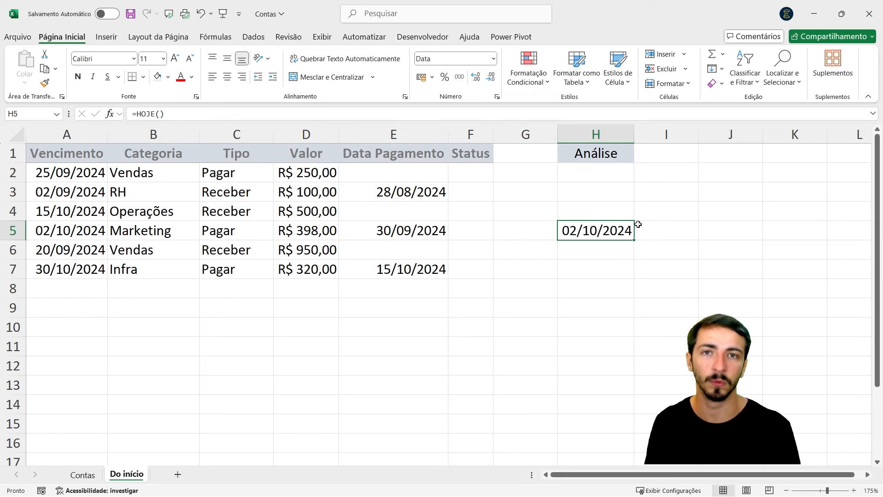
# Start the Status formula in F2 with an SE function testing whether the payment date is blank: =SE(E2="";.
pyautogui.press('Up')
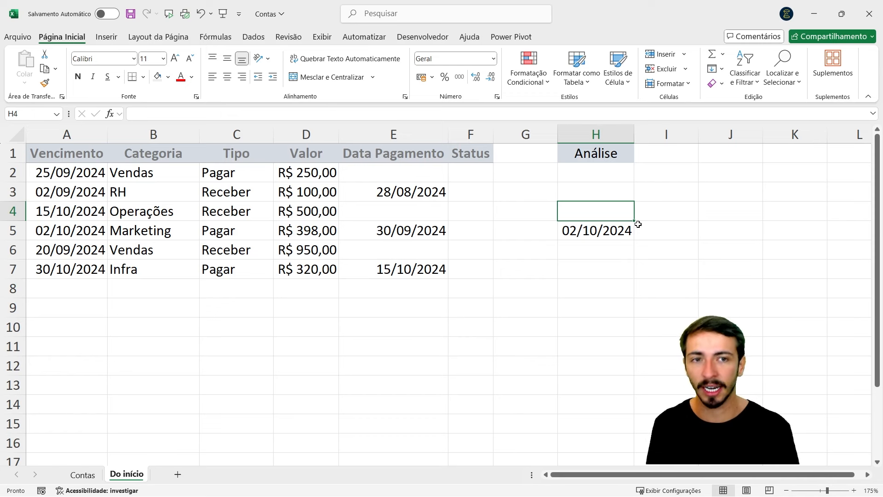
pyautogui.press('Left')
pyautogui.press('Left')
pyautogui.press('Up')
pyautogui.press('Up')
pyautogui.press('Left')
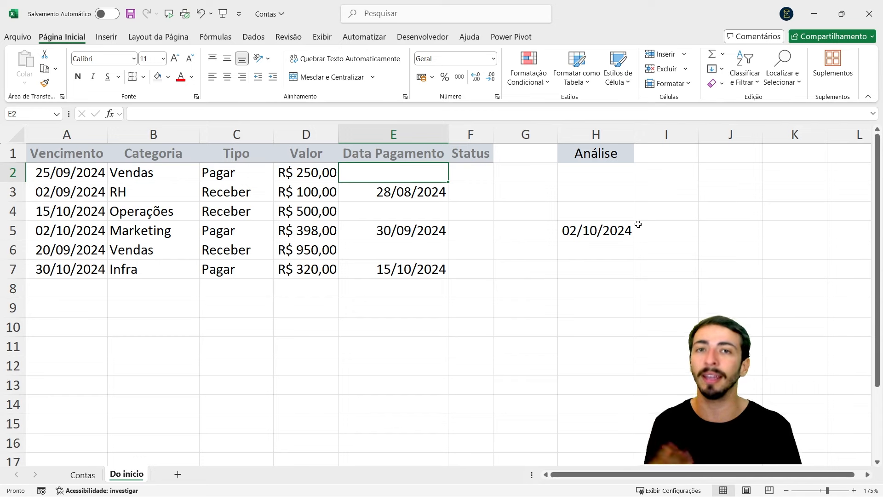
pyautogui.press('Right')
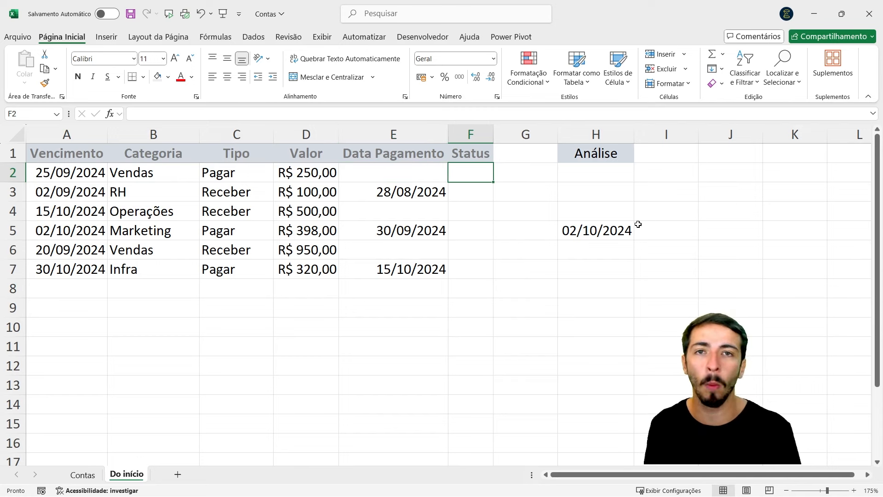
pyautogui.press('Left')
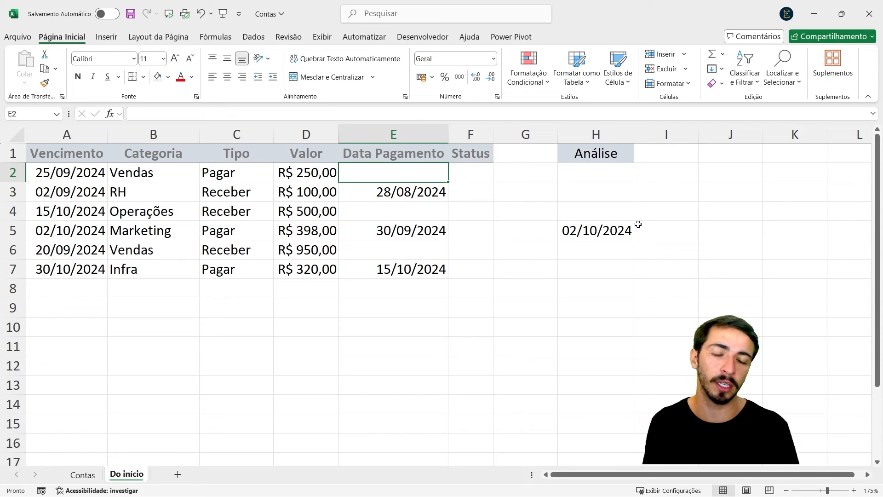
pyautogui.press('Right')
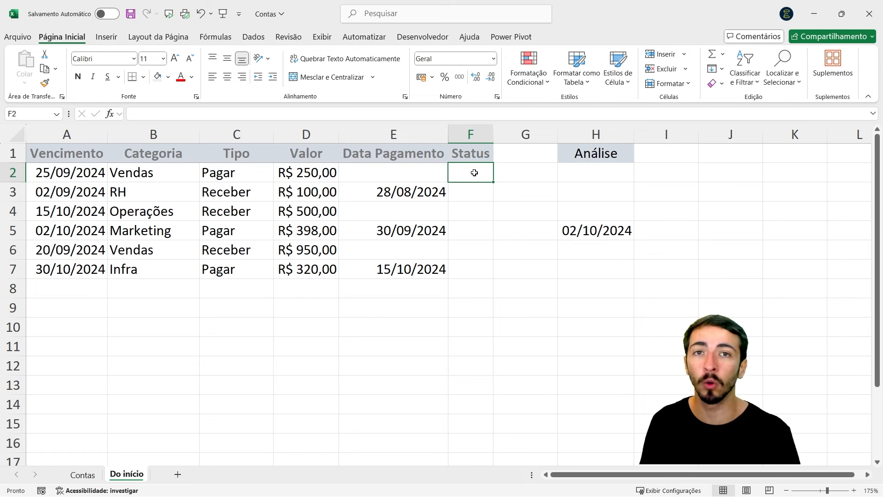
pyautogui.write('=se')
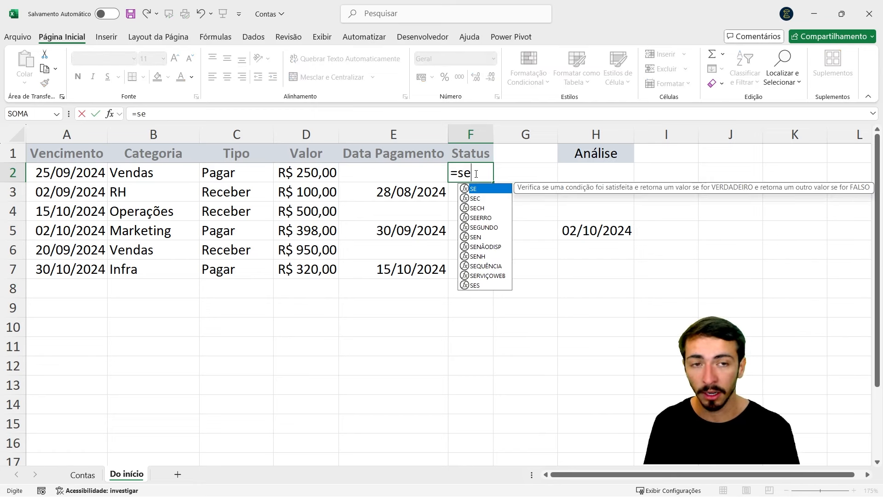
pyautogui.press('Tab')
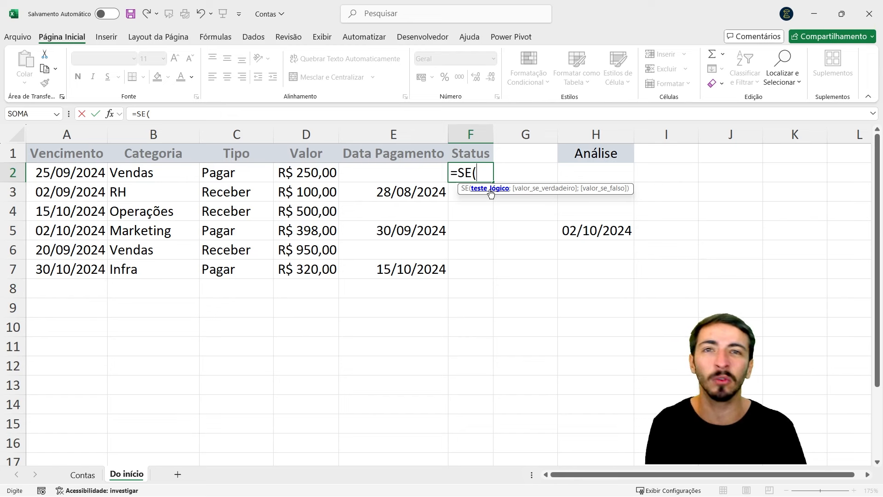
pyautogui.click(397, 167)
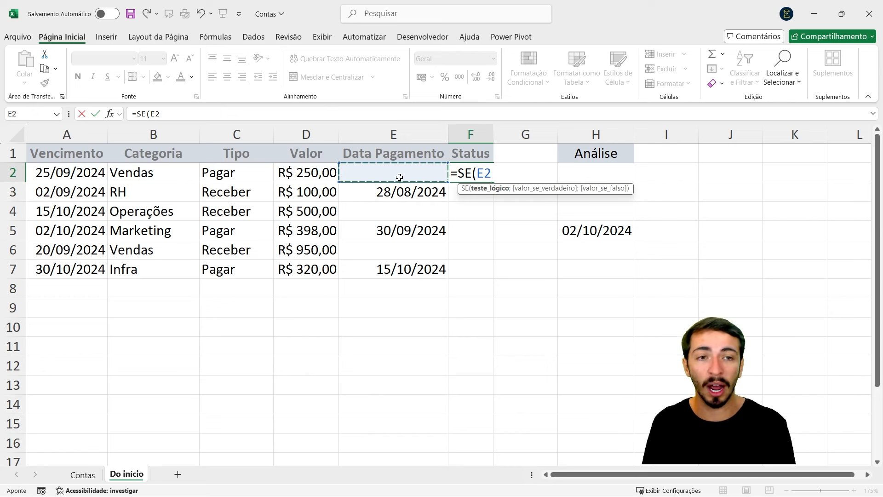
pyautogui.write('=')
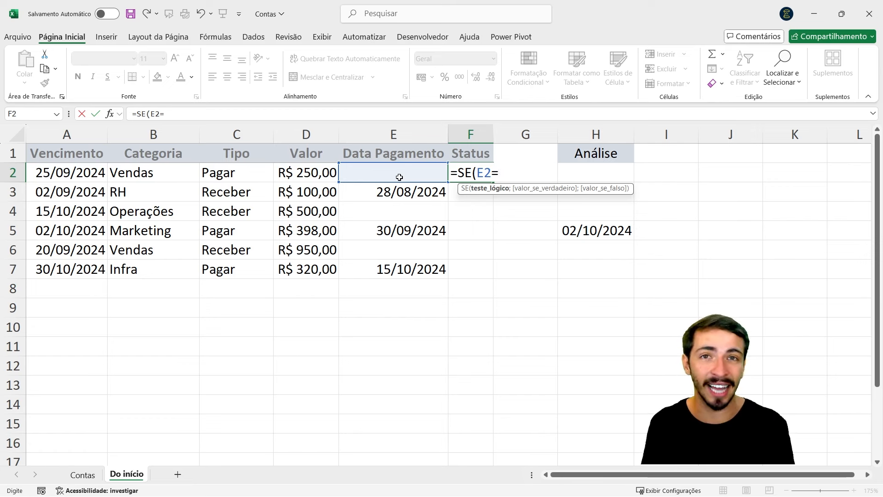
pyautogui.write('"')
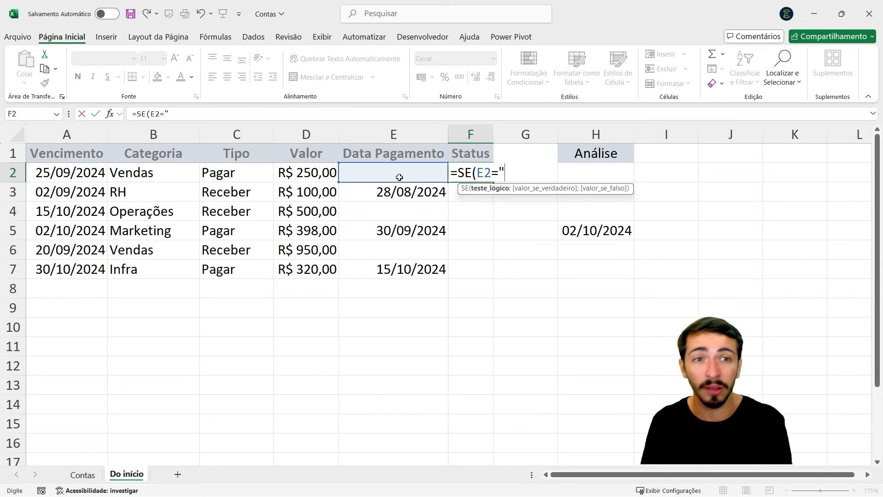
pyautogui.write('"')
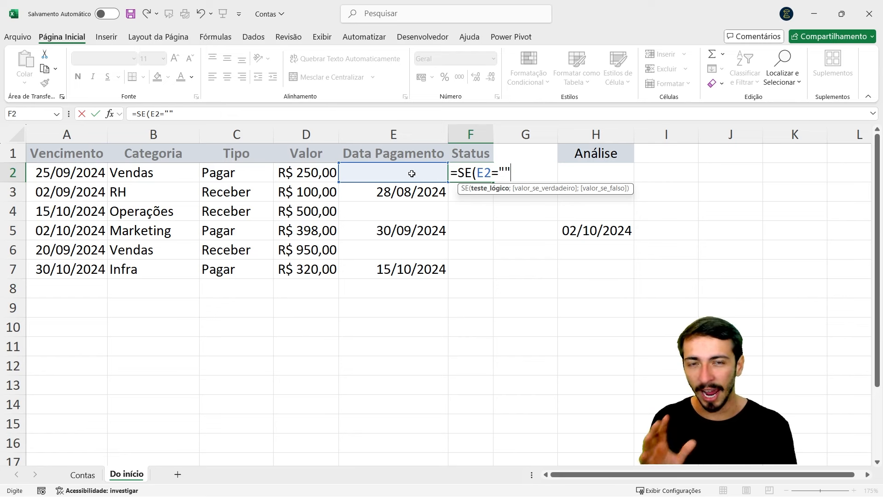
pyautogui.write(';')
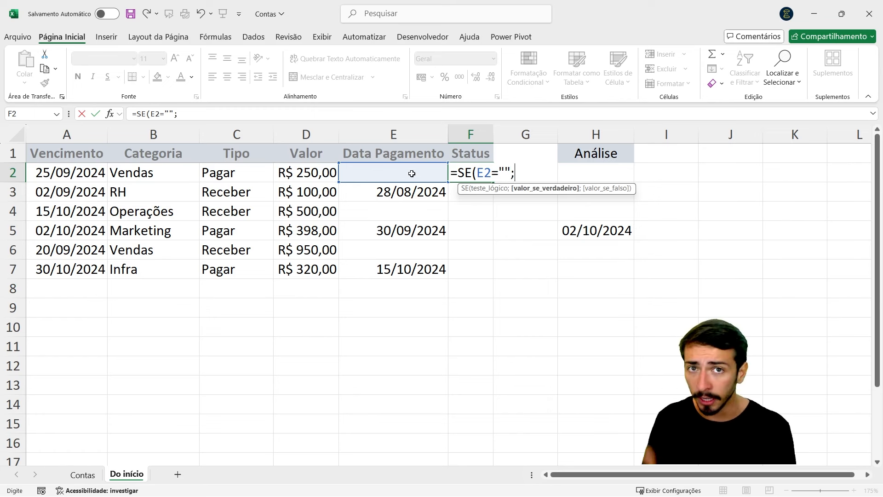
# Nest a second SE as the value if true, testing whether the due date is after today with A2>HOJE().
pyautogui.write('s')
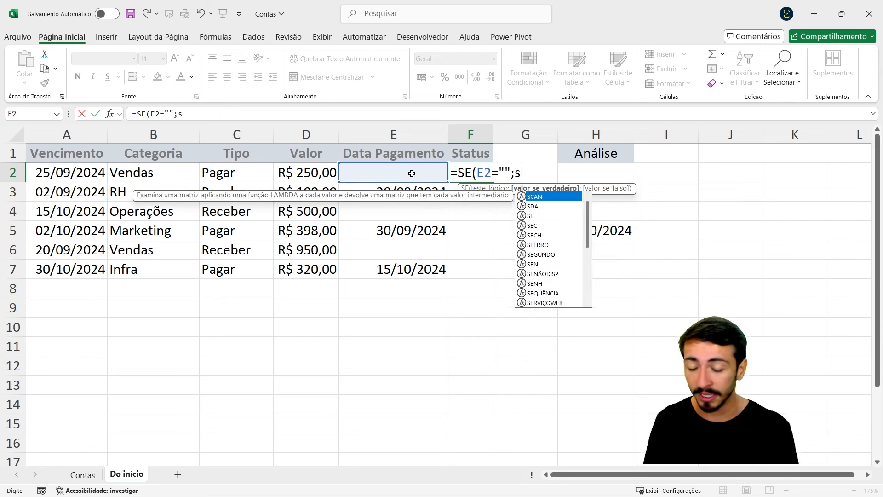
pyautogui.write('e')
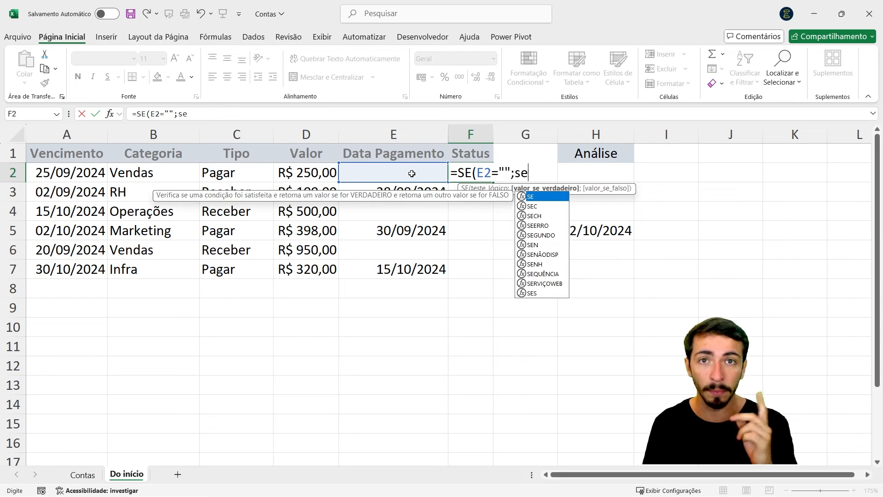
pyautogui.press('Tab')
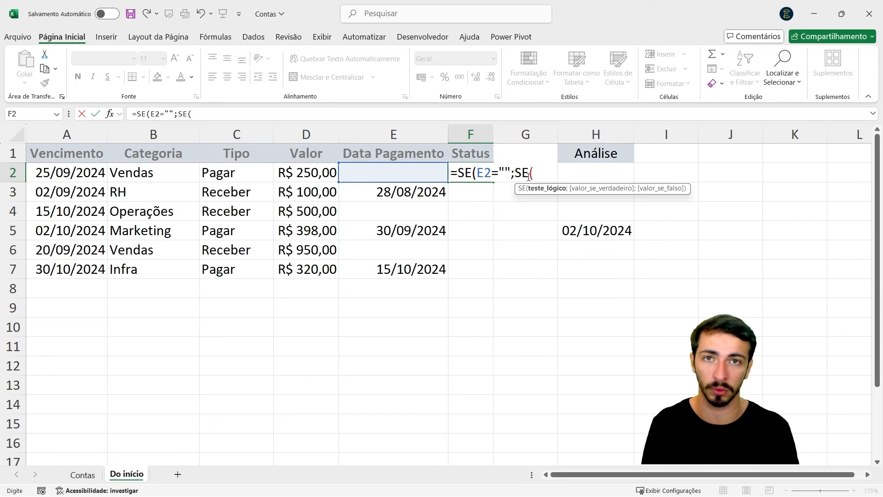
pyautogui.click(60, 172)
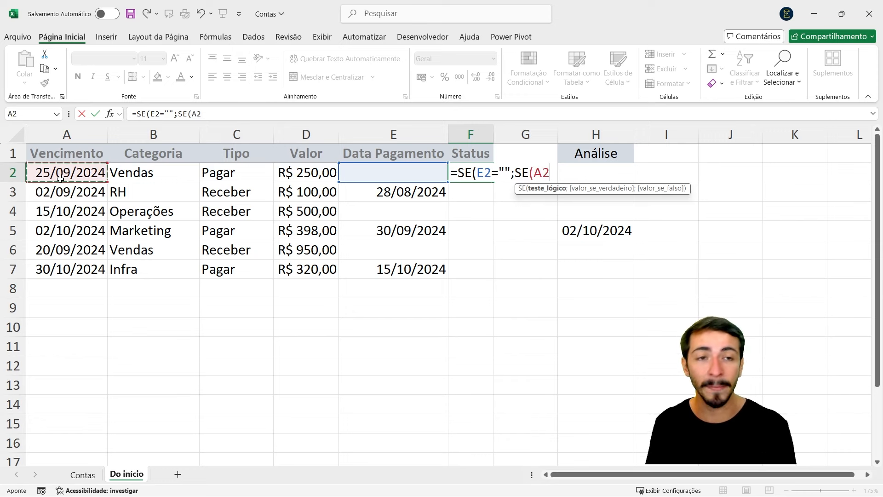
pyautogui.write('>')
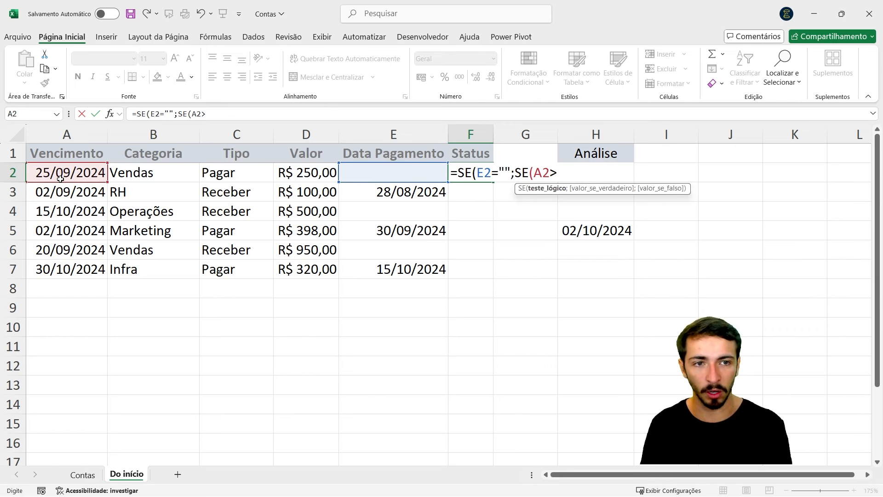
pyautogui.write('hoje')
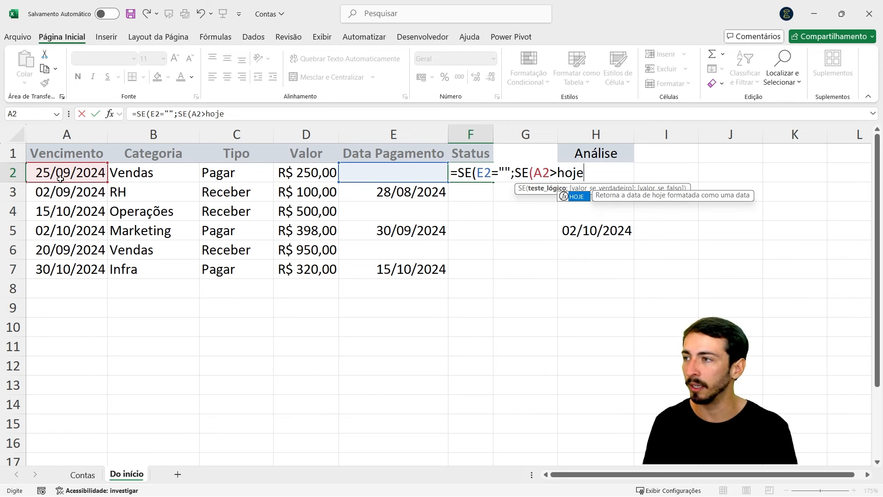
pyautogui.press('Tab')
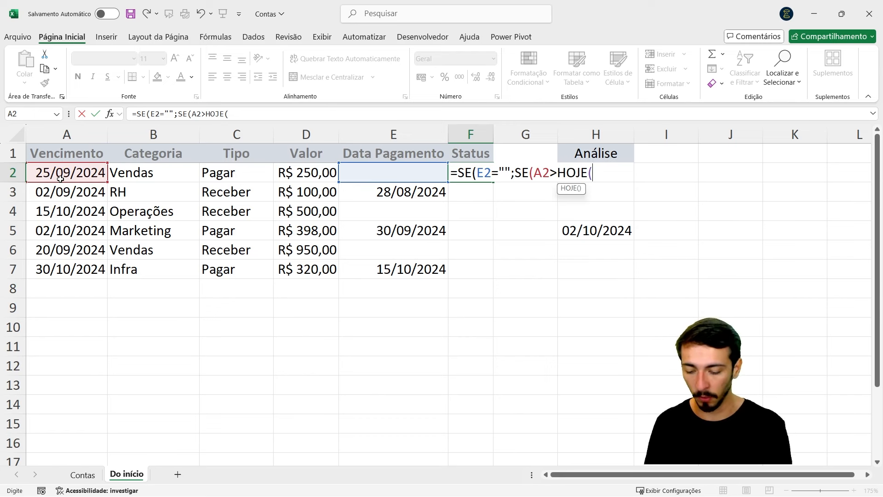
pyautogui.write(');"No prazo";"Atrasado')
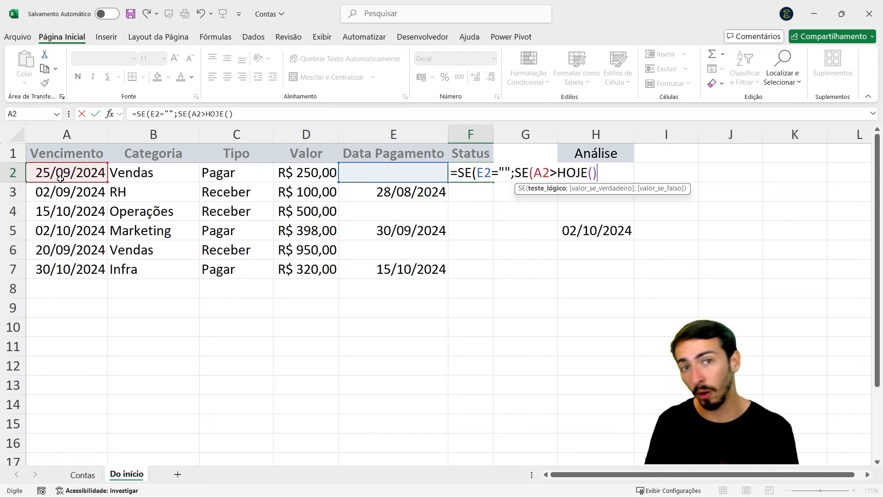
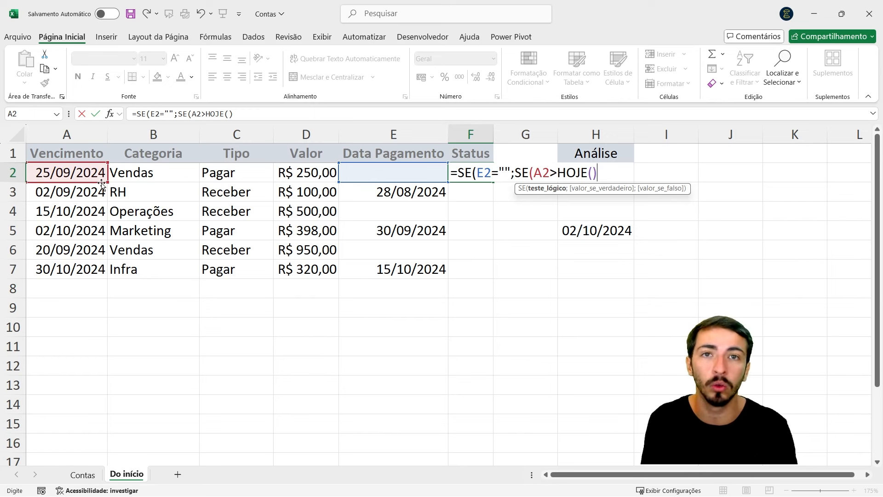
# Give the nested SE the result "No prazo" when true and "Atrasado" when false.
pyautogui.write(';')
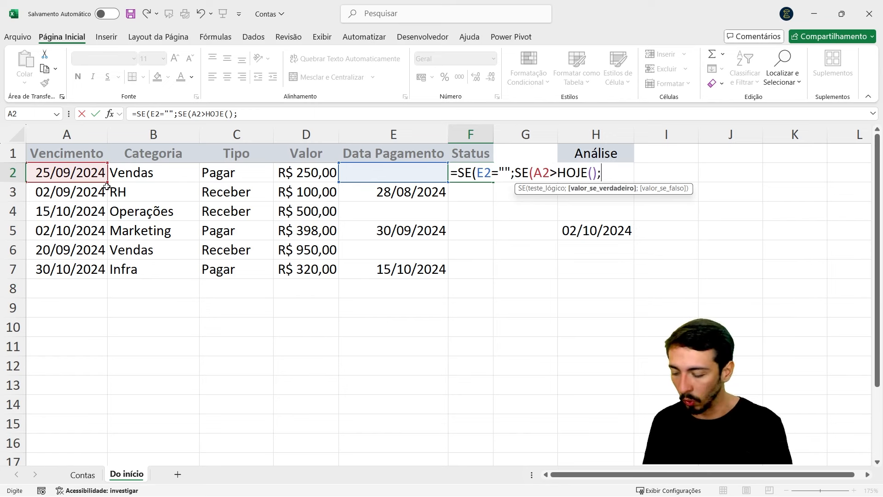
pyautogui.write('"No prazo')
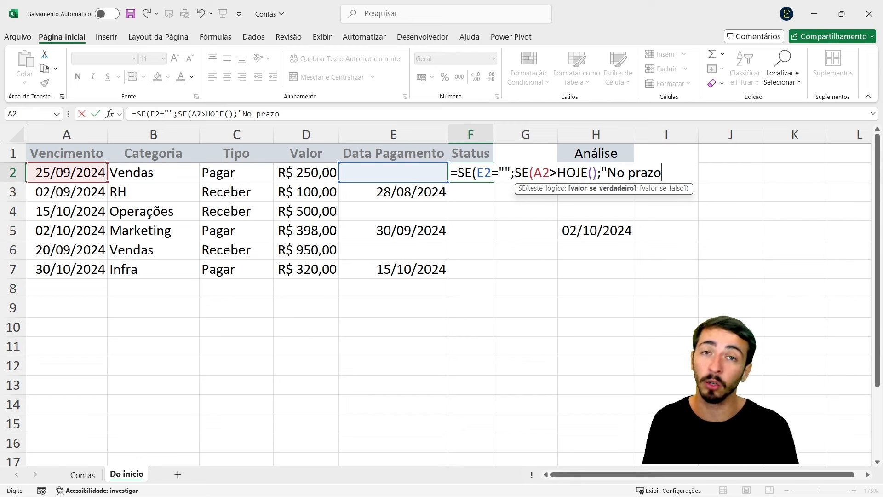
pyautogui.write('"')
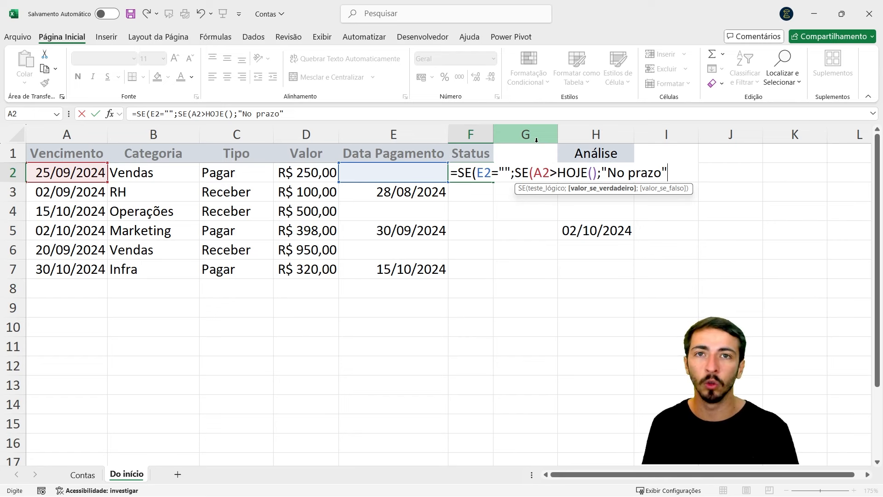
pyautogui.write(';')
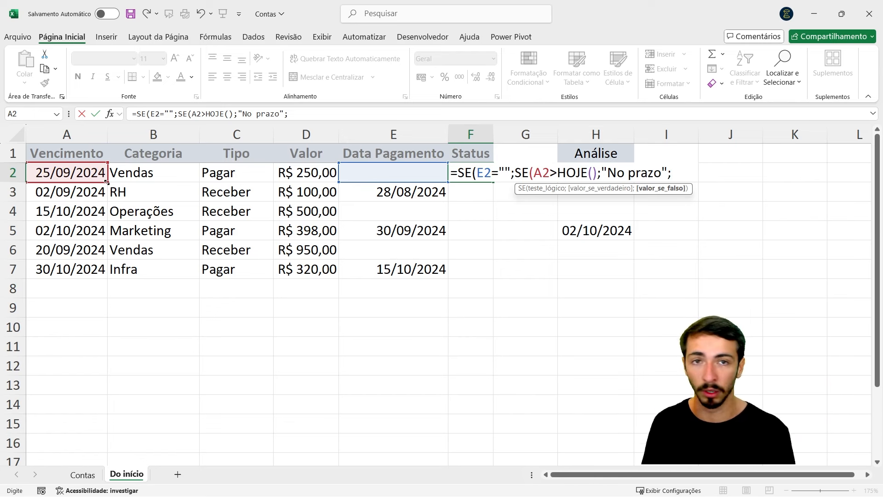
pyautogui.write('"At')
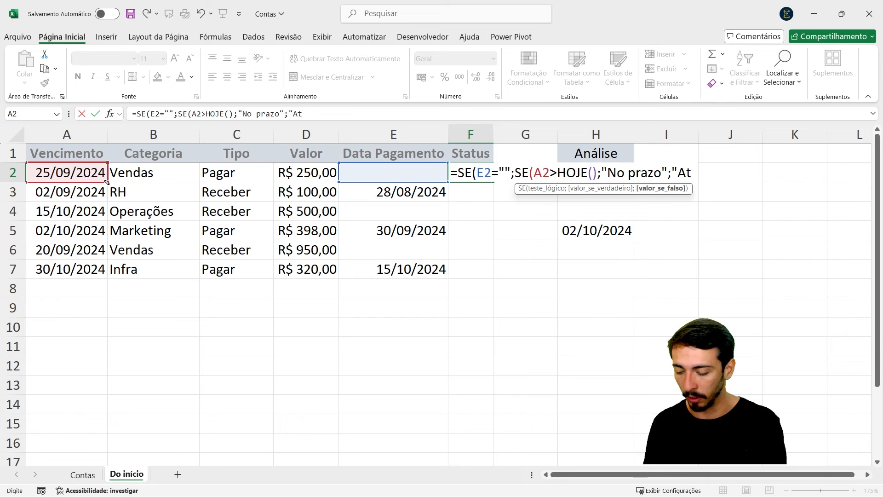
pyautogui.write('rasado"')
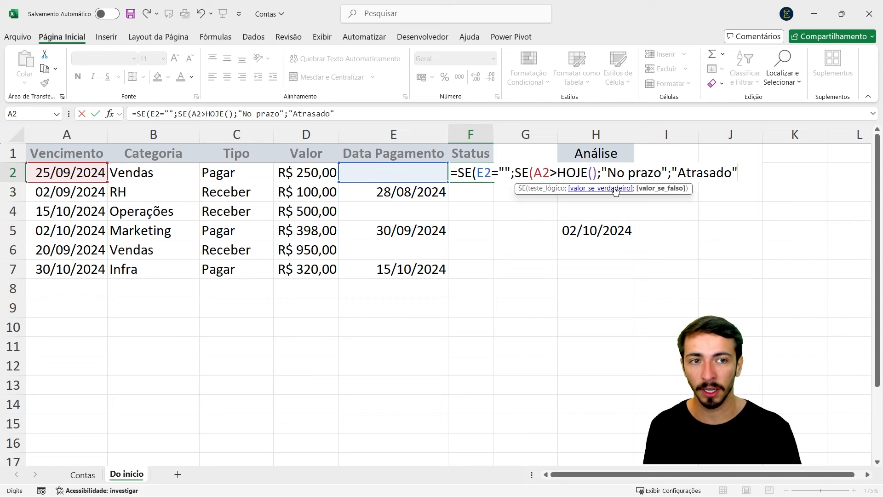
# Try the comparison A2>=HOJE() in the nested SE and revert it to A2>HOJE().
pyautogui.click(561, 174)
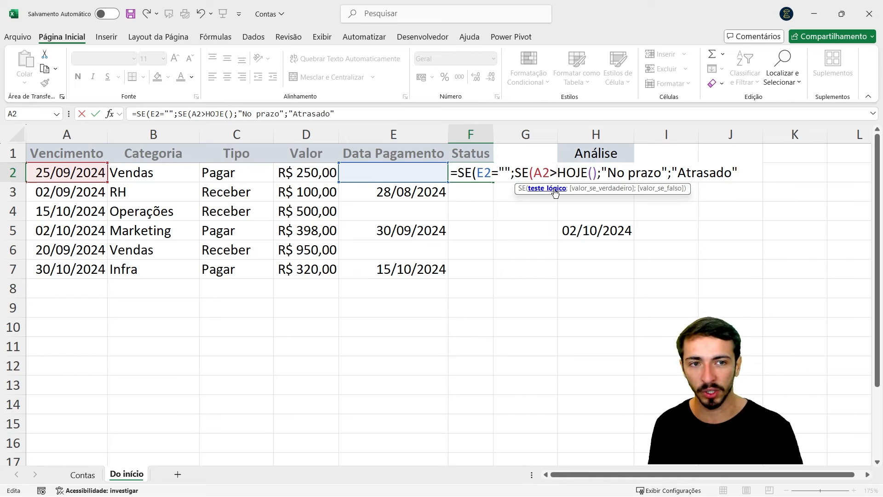
pyautogui.write('=')
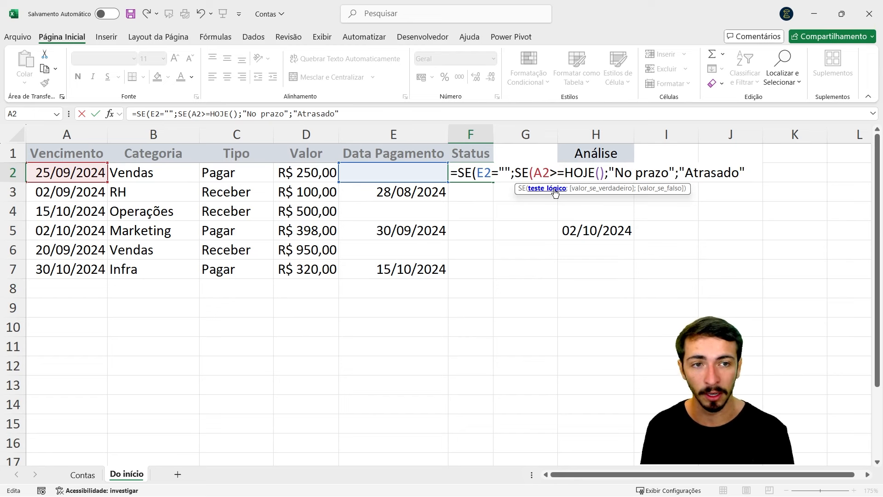
pyautogui.press('BackSpace')
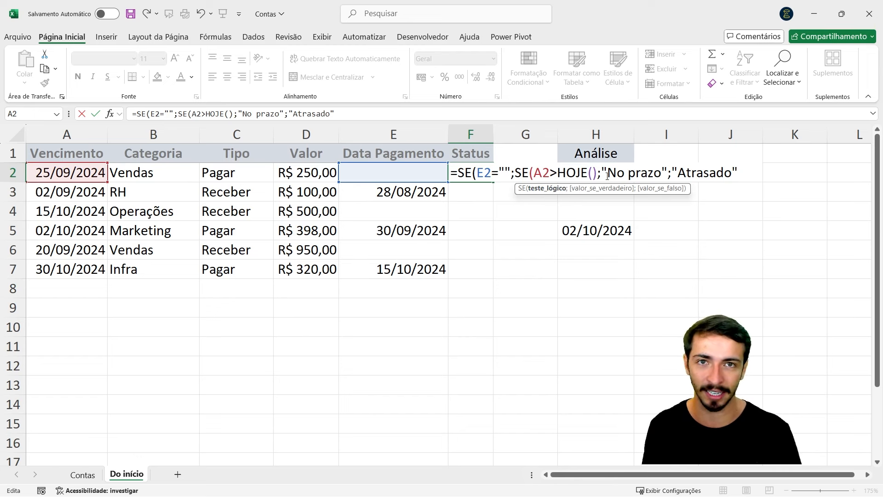
pyautogui.click(558, 167)
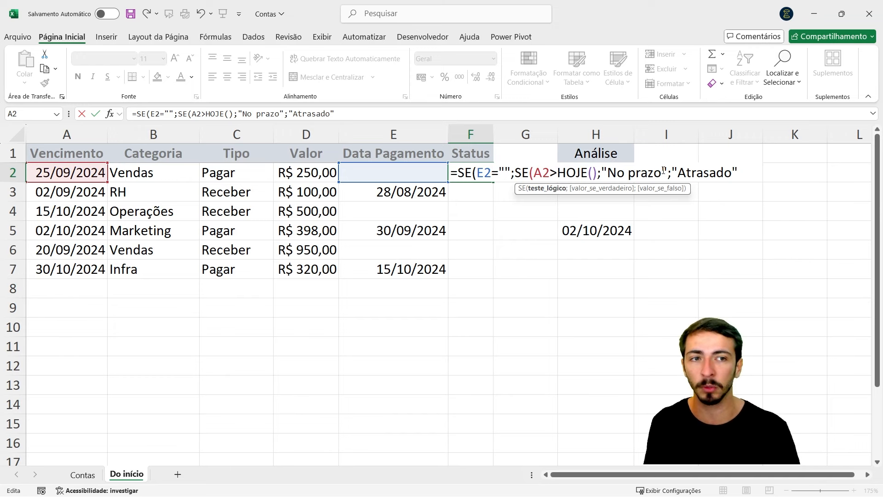
# Close the nested SE with a parenthesis, check its extent, and return to the end of the F2 formula.
pyautogui.click(741, 174)
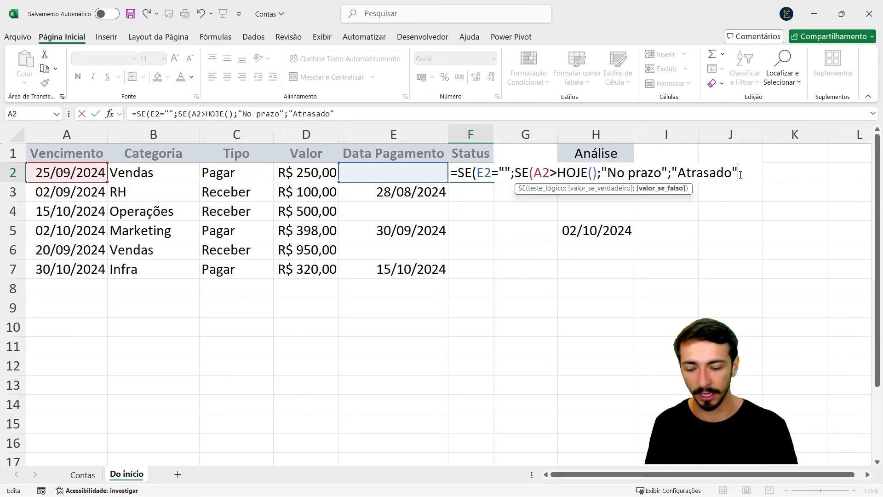
pyautogui.write(')')
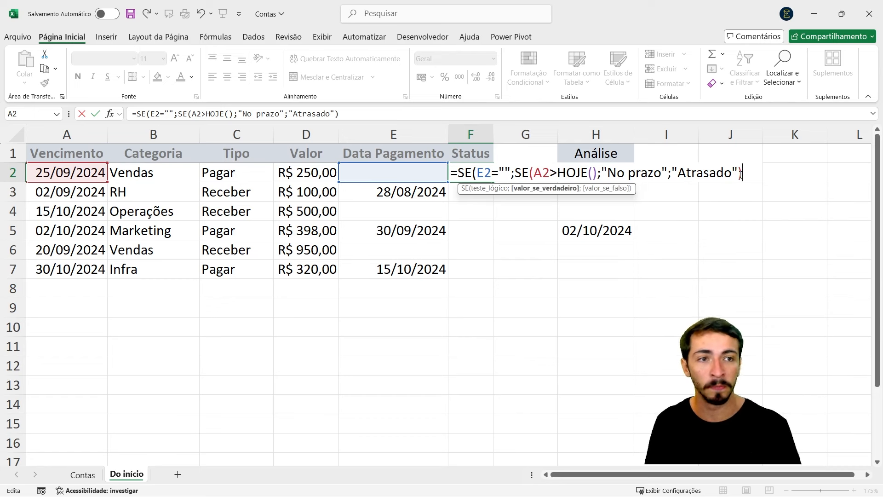
pyautogui.moveTo(741, 174); pyautogui.dragTo(514, 180)
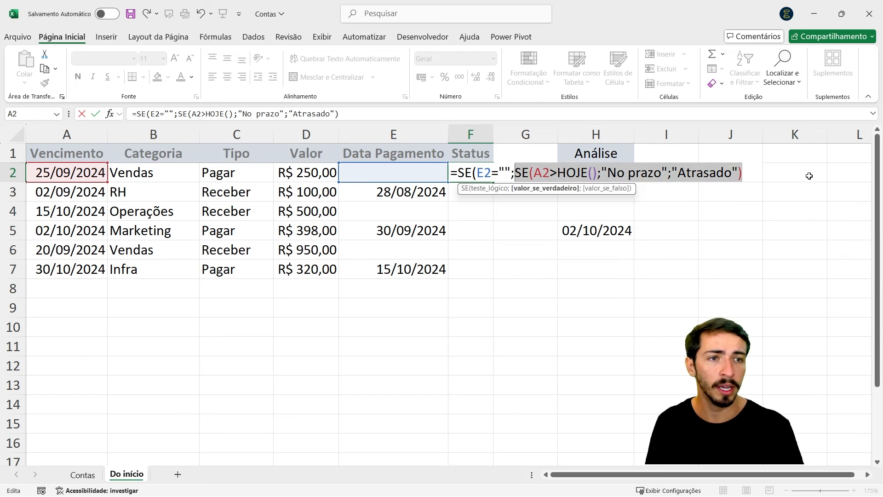
pyautogui.click(747, 173)
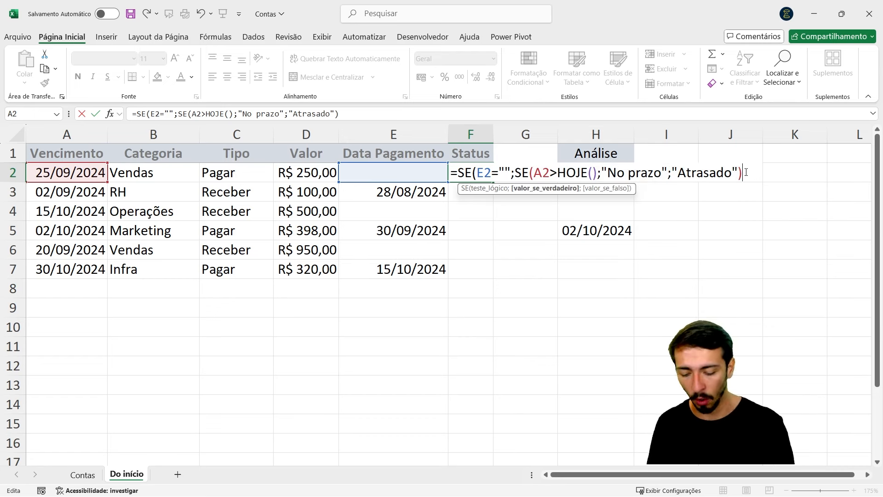
# Move on to the outer SE's value-if-false argument in F2, checking the nested SE and the E2="" test.
pyautogui.write(';')
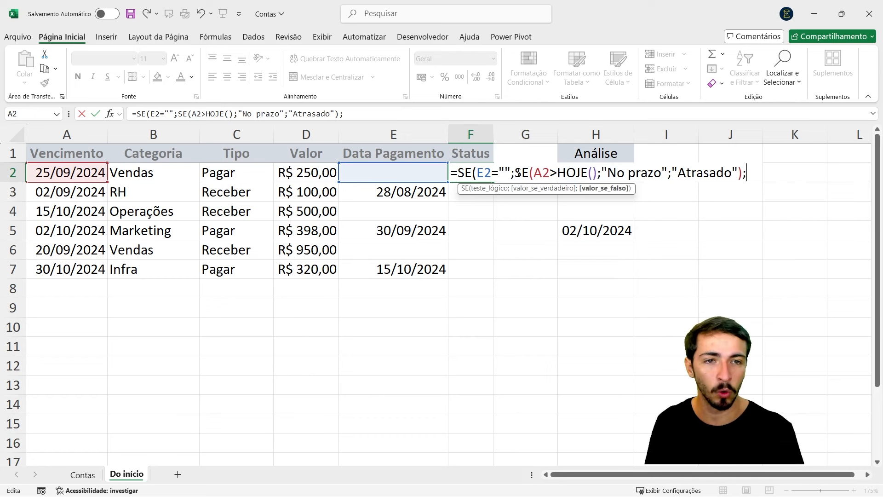
pyautogui.moveTo(517, 173); pyautogui.dragTo(742, 177)
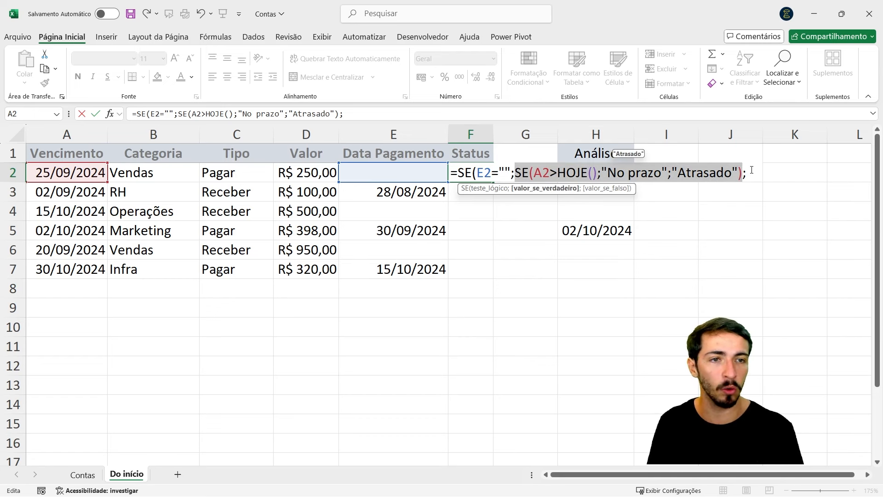
pyautogui.click(747, 173)
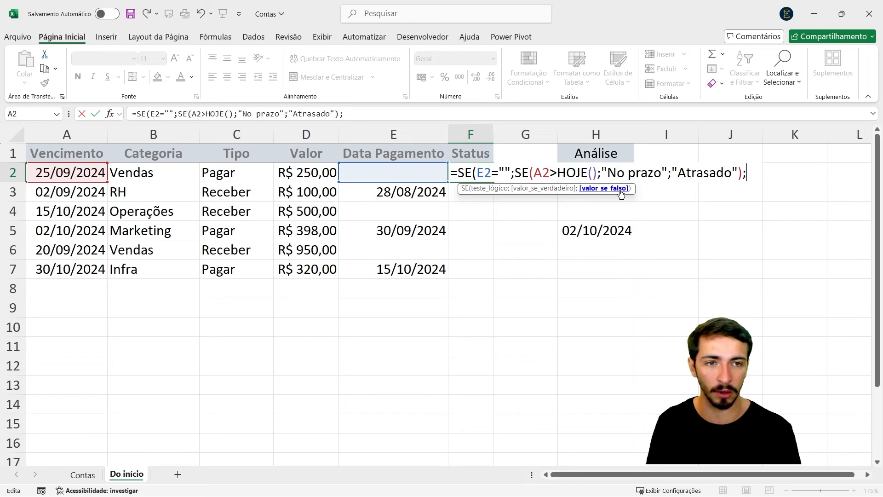
pyautogui.click(507, 169)
pyautogui.moveTo(506, 169); pyautogui.dragTo(477, 171)
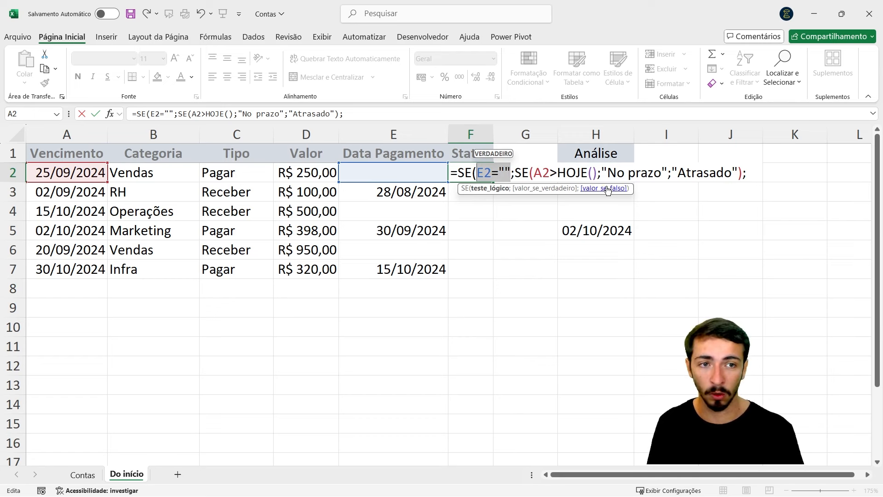
pyautogui.click(747, 173)
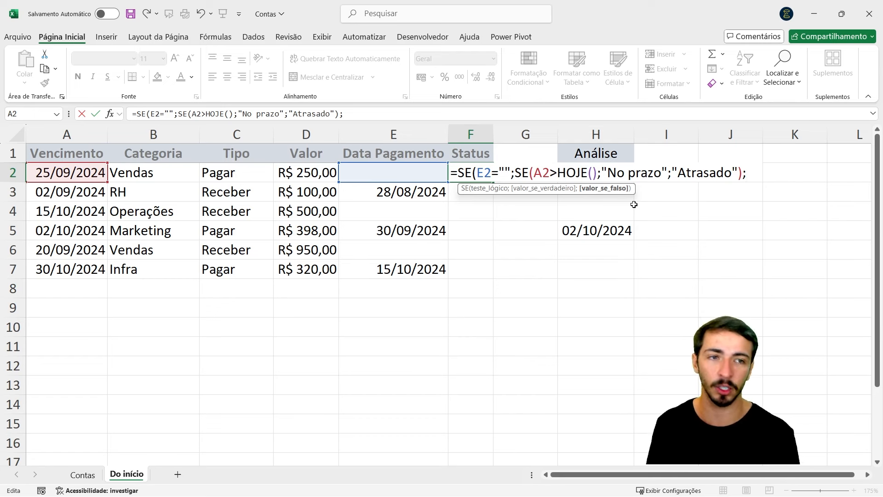
# Give the outer SE the result "Pago" when false, enter the formula in F2 and fit the Status column's width.
pyautogui.write('"')
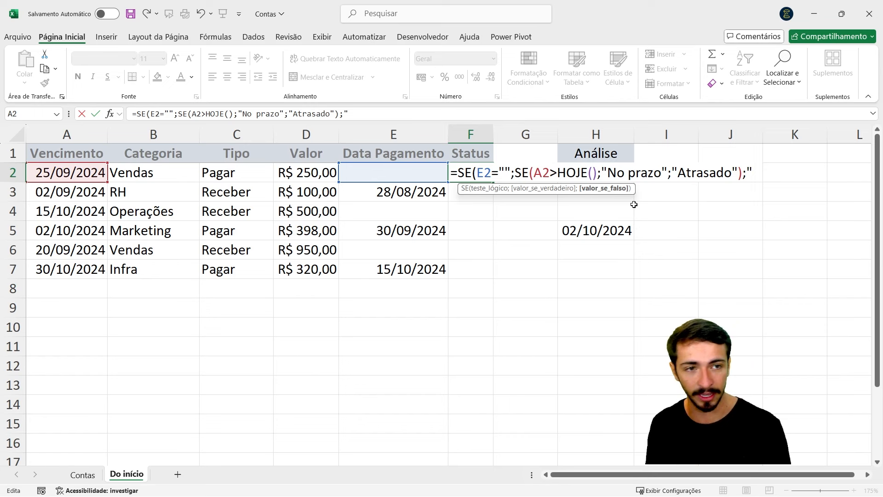
pyautogui.write('Pa')
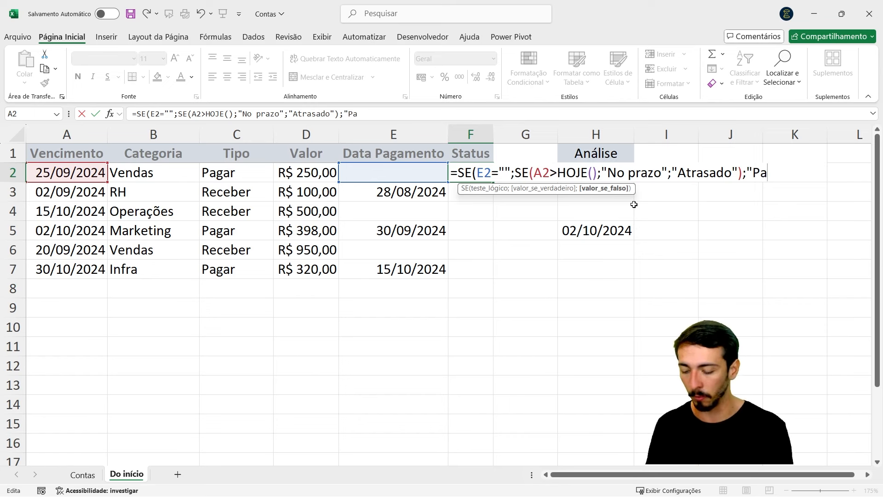
pyautogui.write('go")')
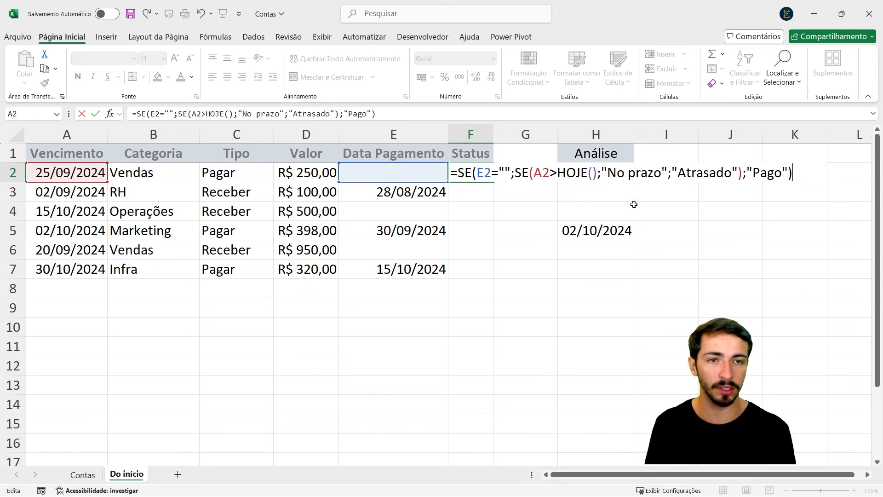
pyautogui.press('Return')
pyautogui.press('Up')
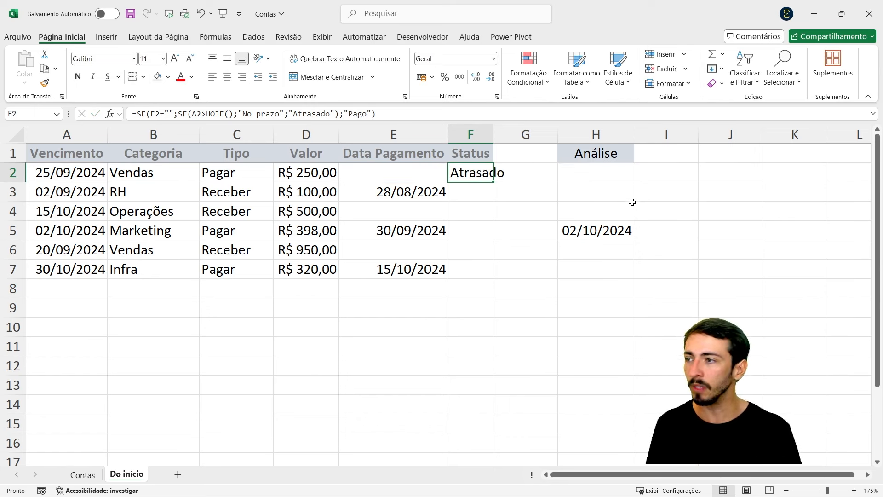
pyautogui.doubleClick(495, 130)
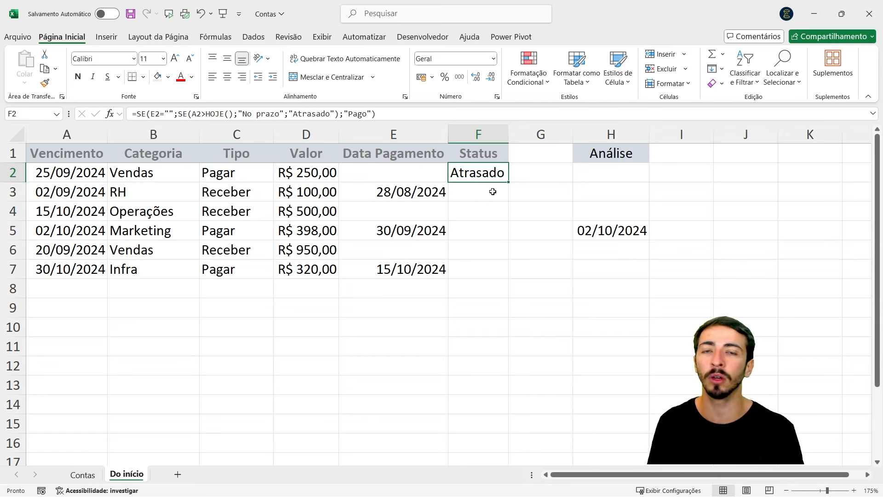
# Test the Status formula by comparing with today's date in H5 and changing the due date in A2 to 25/10/2024.
pyautogui.click(598, 235)
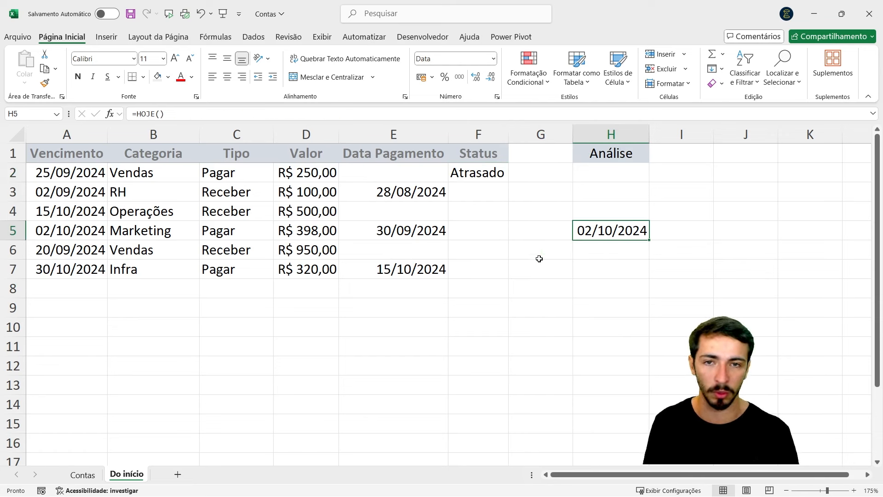
pyautogui.click(55, 177)
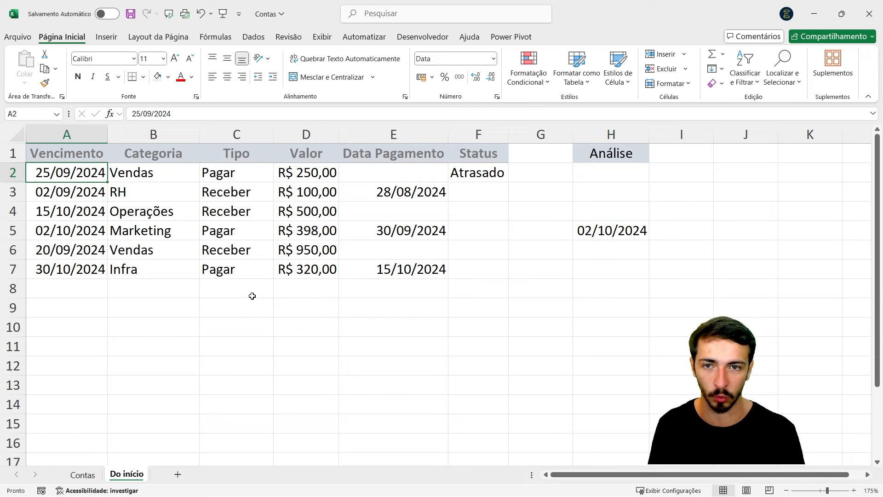
pyautogui.press('F2')
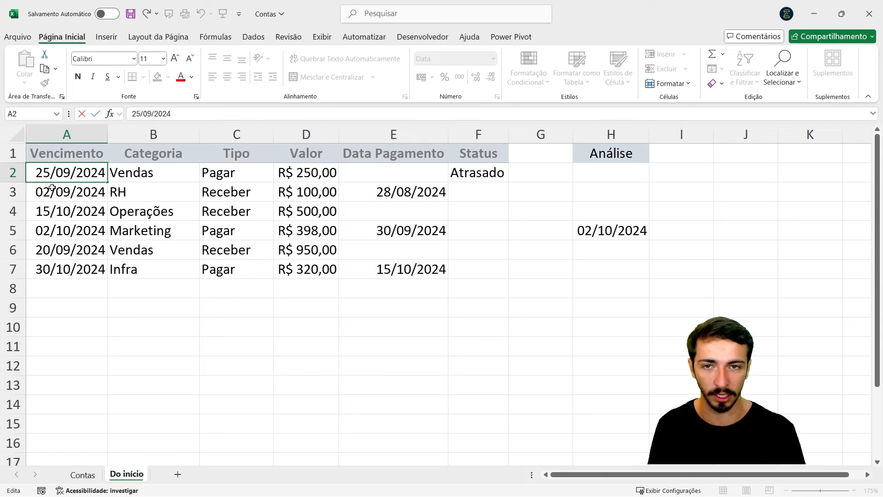
pyautogui.click(72, 171)
pyautogui.press('BackSpace')
pyautogui.press('BackSpace')
pyautogui.write('10')
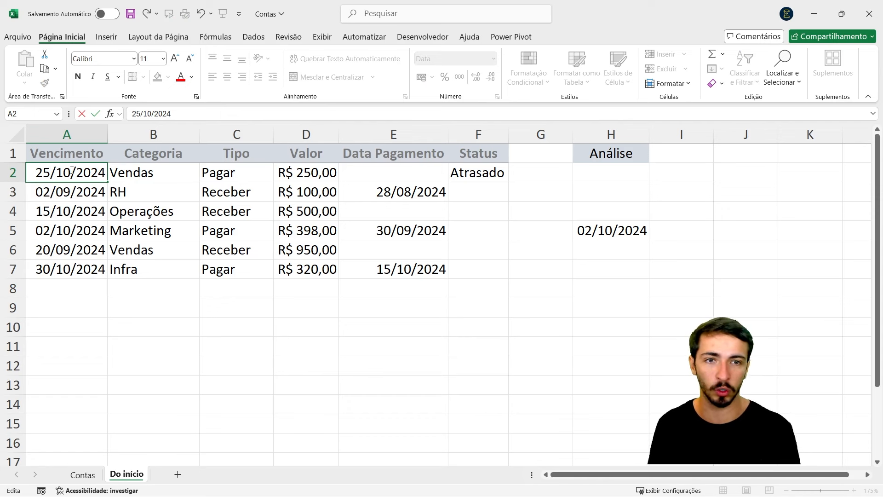
pyautogui.press('Return')
pyautogui.press('Up')
pyautogui.press('Right')
pyautogui.press('Right')
pyautogui.press('Left')
pyautogui.press('Left')
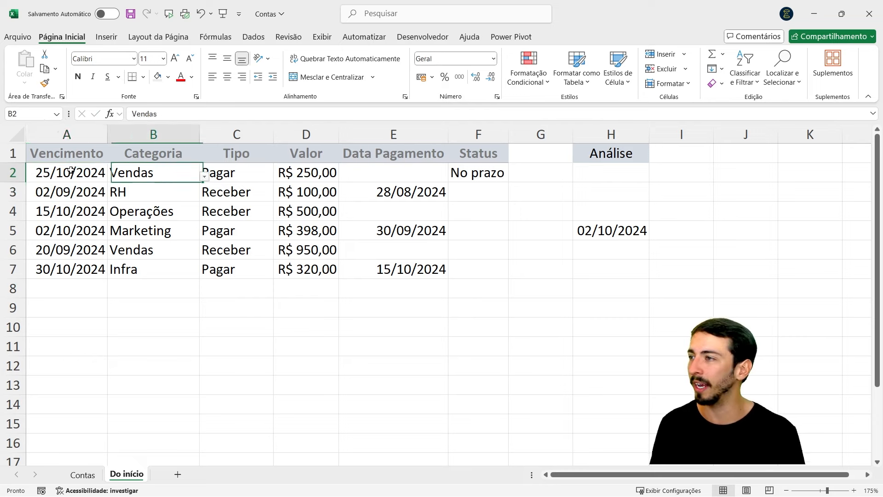
# Set the due date in A2 to today's date, 02/10/2024, to test the formula's boundary case.
pyautogui.press('F2')
pyautogui.press('Left')
pyautogui.press('Left')
pyautogui.press('Left')
pyautogui.press('Left')
pyautogui.press('Left')
pyautogui.press('Left')
pyautogui.press('Left')
pyautogui.press('Left')
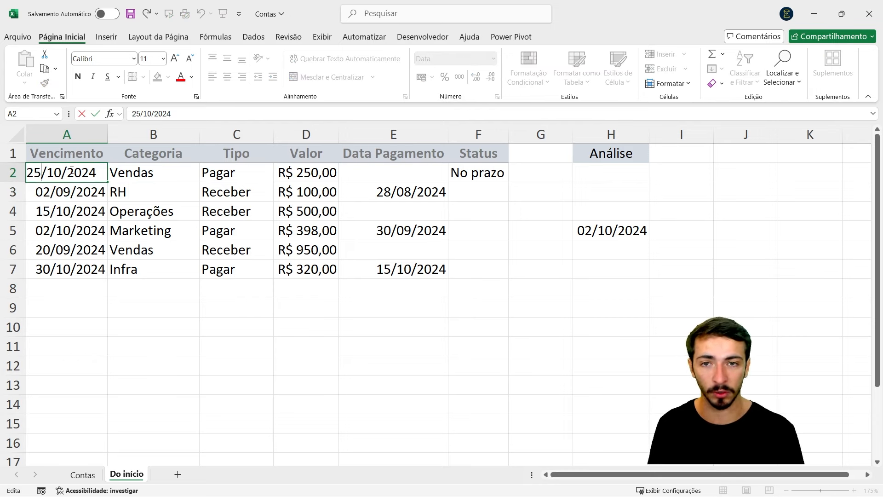
pyautogui.press('BackSpace')
pyautogui.press('BackSpace')
pyautogui.write('02')
pyautogui.press('Return')
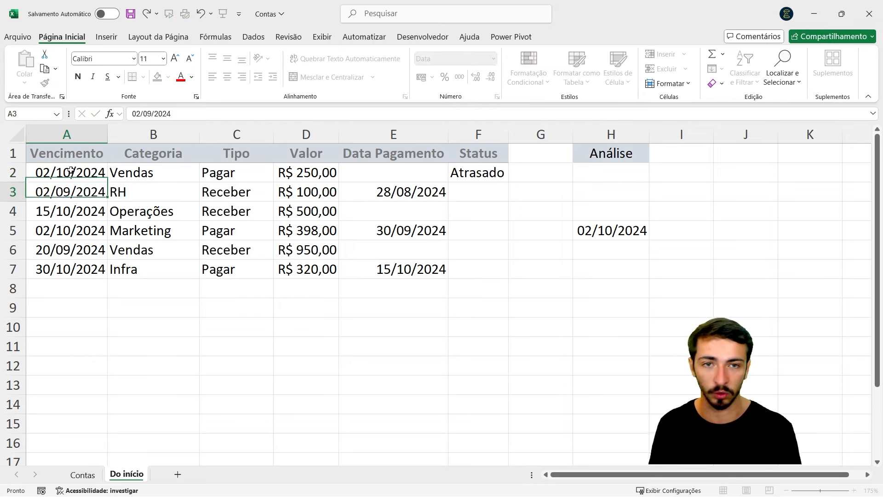
# Examine the Status result and formula in F2 for a due date equal to today, and return to A2.
pyautogui.press('Right')
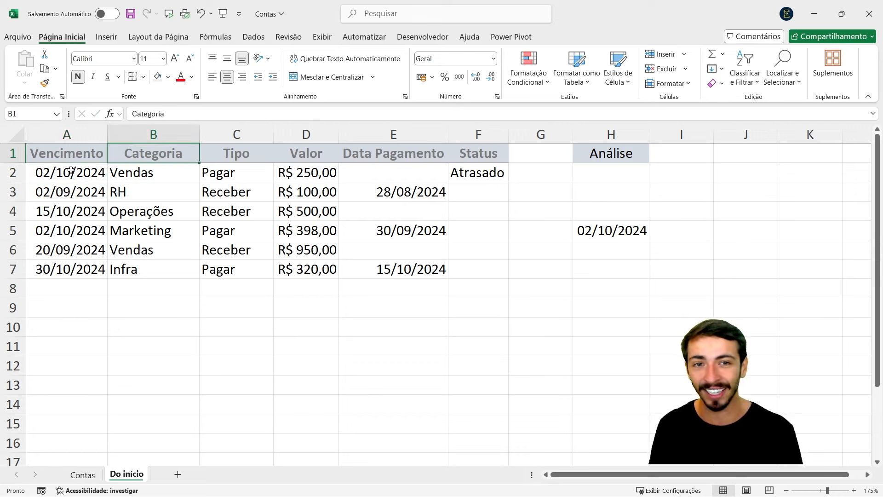
pyautogui.press('Right')
pyautogui.press('Right')
pyautogui.press('Right')
pyautogui.press('Right')
pyautogui.press('Right')
pyautogui.press('Right')
pyautogui.press('Down')
pyautogui.press('Left')
pyautogui.press('Left')
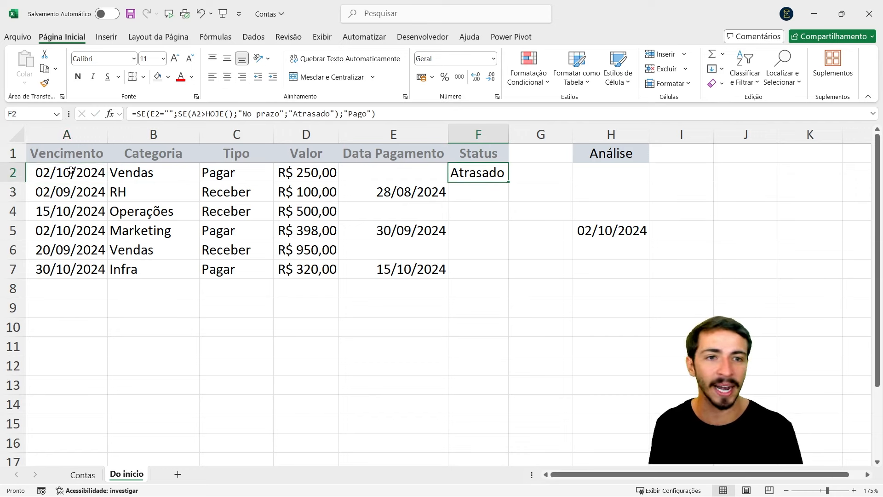
pyautogui.press('Left')
pyautogui.press('Left')
pyautogui.press('Left')
pyautogui.press('Left')
pyautogui.press('Left')
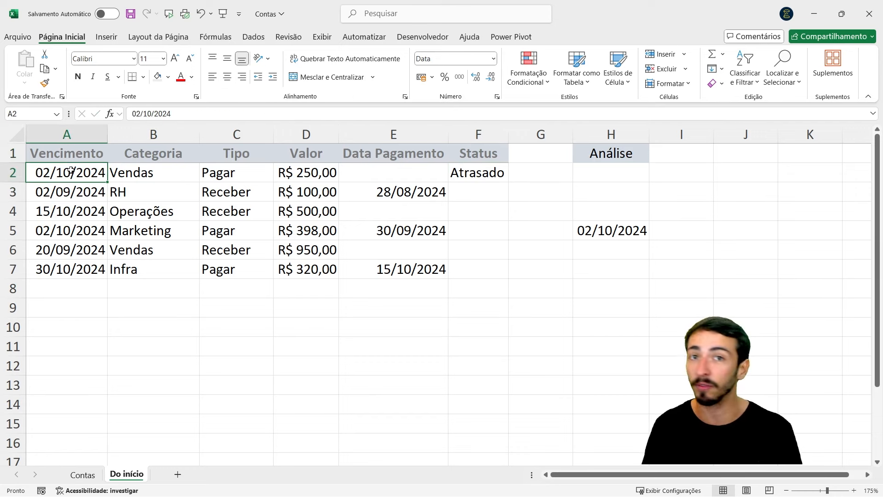
# Set the due date in A2 to 27/09/2024 and check the Status in F2.
pyautogui.press('F2')
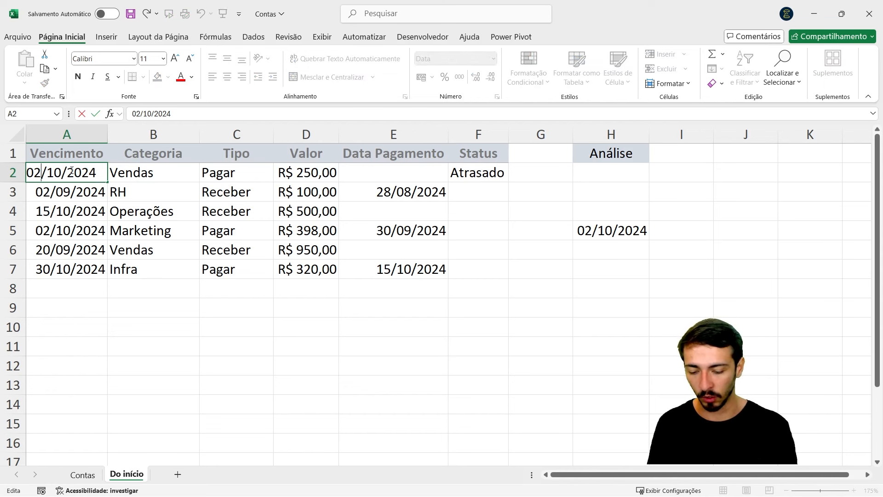
pyautogui.press('BackSpace')
pyautogui.press('BackSpace')
pyautogui.write('27')
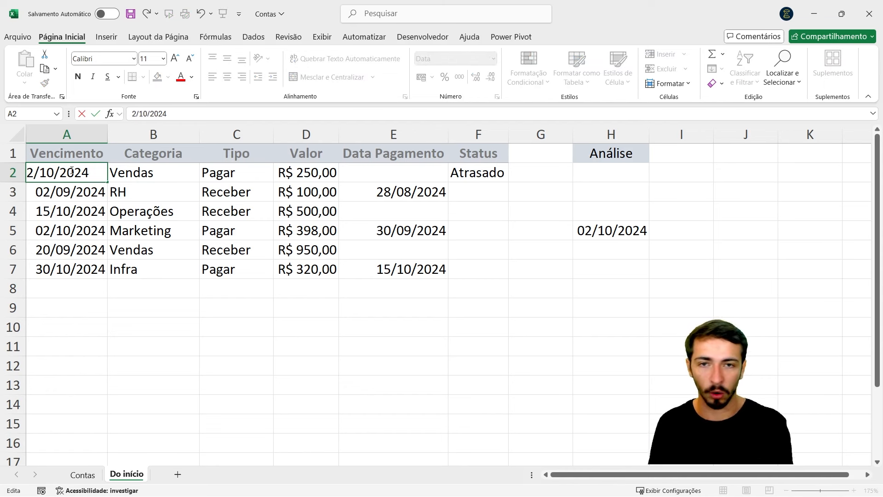
pyautogui.press('BackSpace')
pyautogui.press('BackSpace')
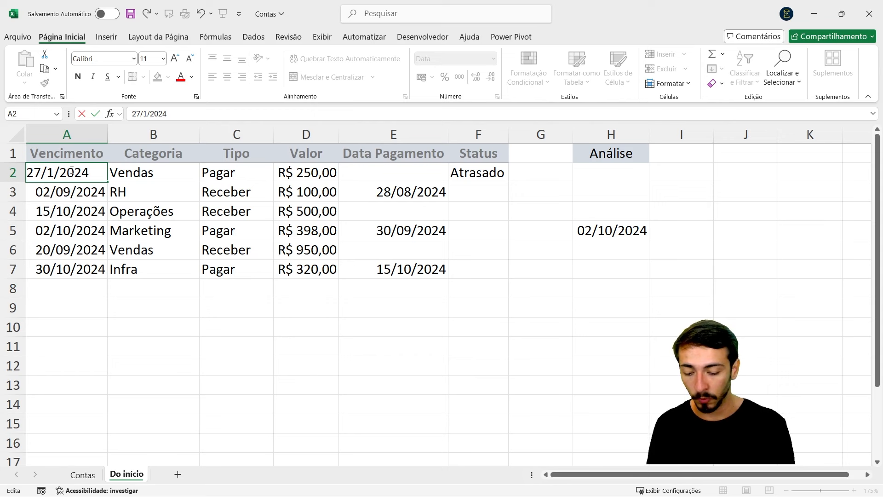
pyautogui.write('09')
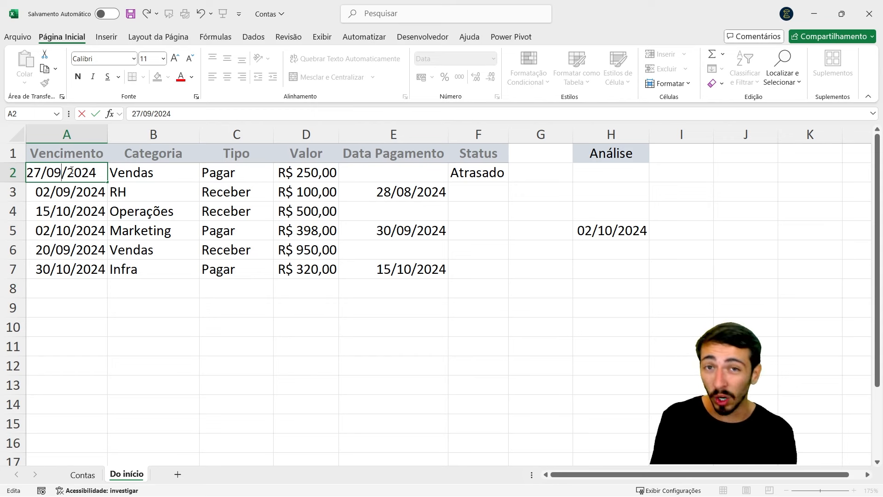
pyautogui.press('Return')
pyautogui.press('Up')
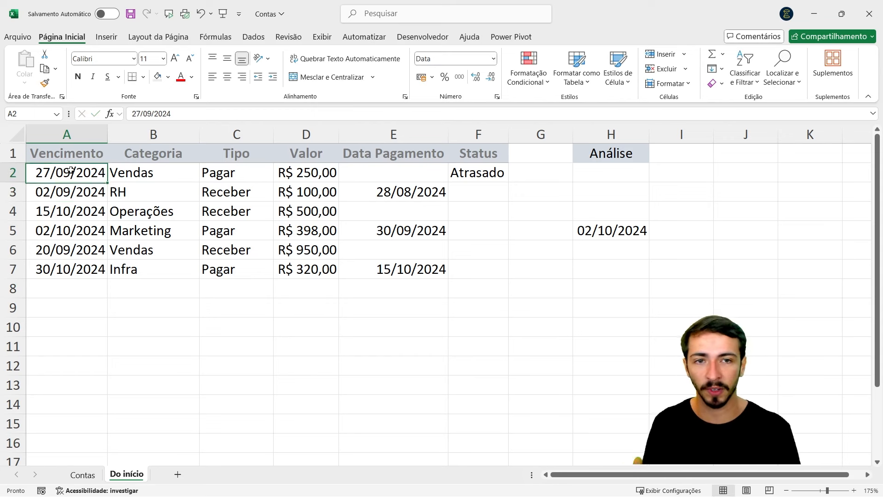
pyautogui.press('Right')
pyautogui.press('Right')
pyautogui.press('Right')
pyautogui.press('Right')
pyautogui.press('Right')
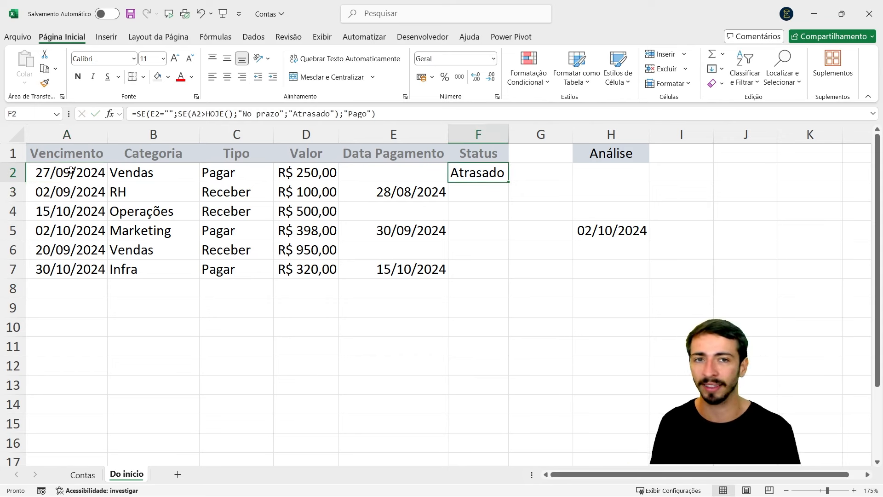
# Enter the payment date 01/10/2024 in E2 and check the Status in F2.
pyautogui.press('Left')
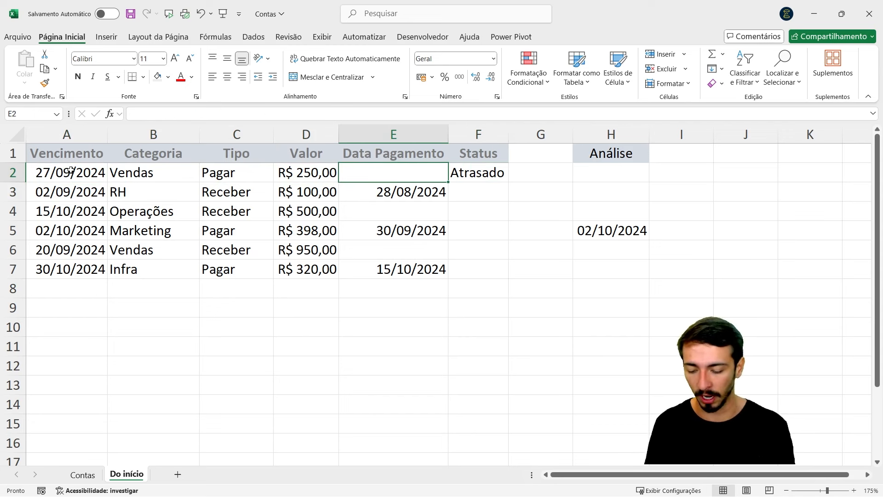
pyautogui.write('01/10/2024')
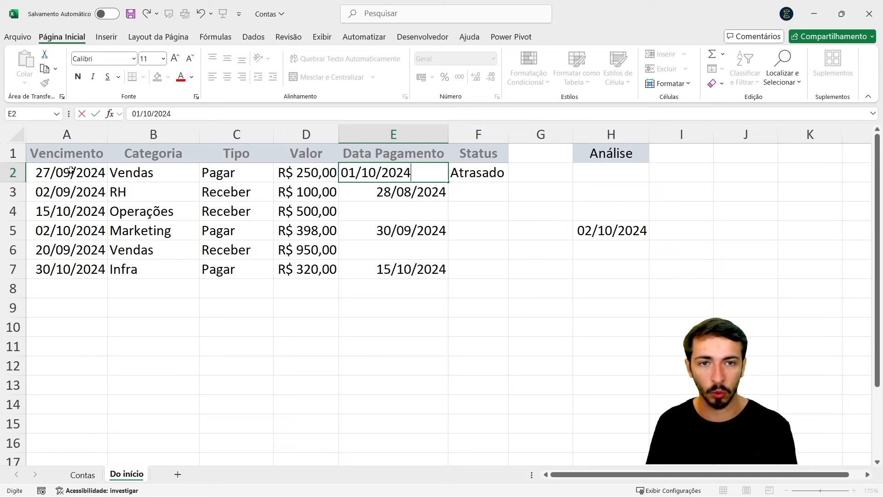
pyautogui.press('Return')
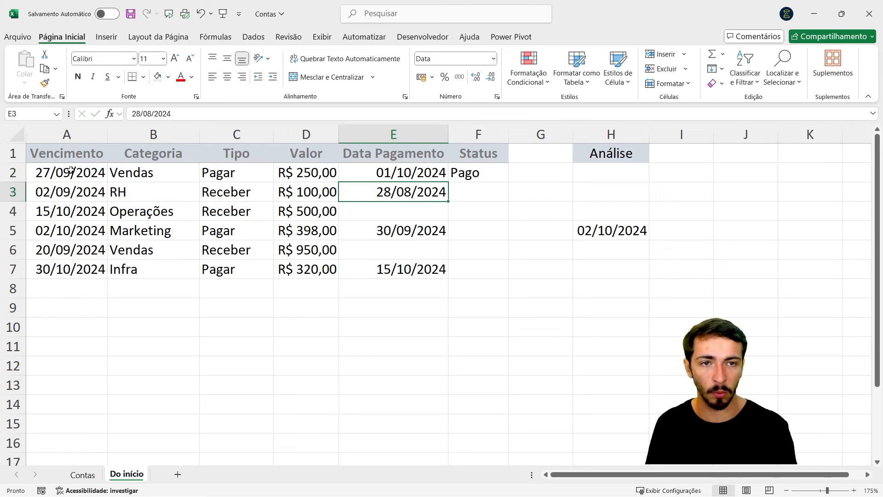
pyautogui.press('Up')
pyautogui.press('Right')
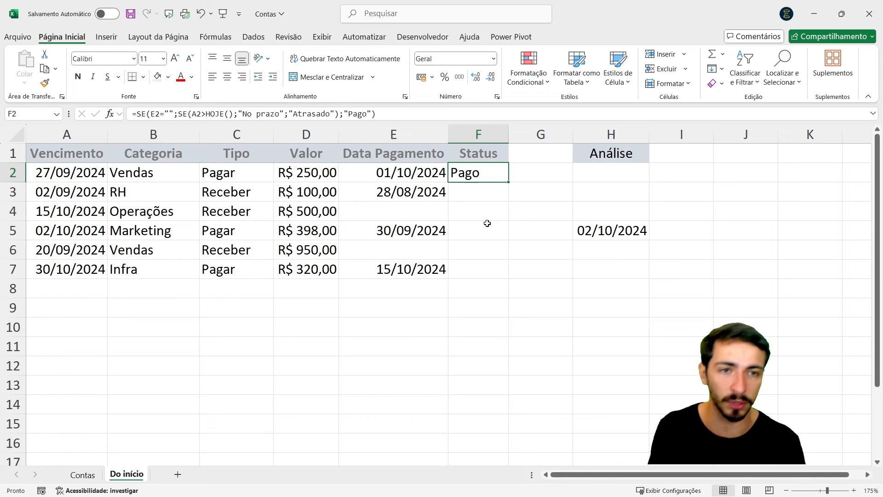
# Fill the Status formula from F2 down to F7.
pyautogui.click(484, 191)
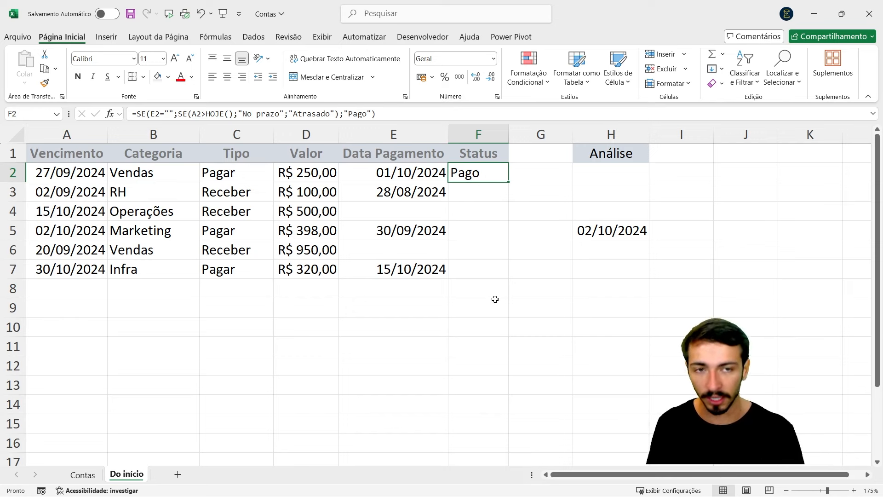
pyautogui.doubleClick(508, 181)
pyautogui.moveTo(480, 170); pyautogui.dragTo(494, 261)
# Compare each Status result in F2:F7 with its row's due and payment dates, and review the Categoria, Tipo and Data Pagamento columns.
pyautogui.click(479, 176)
pyautogui.click(485, 194)
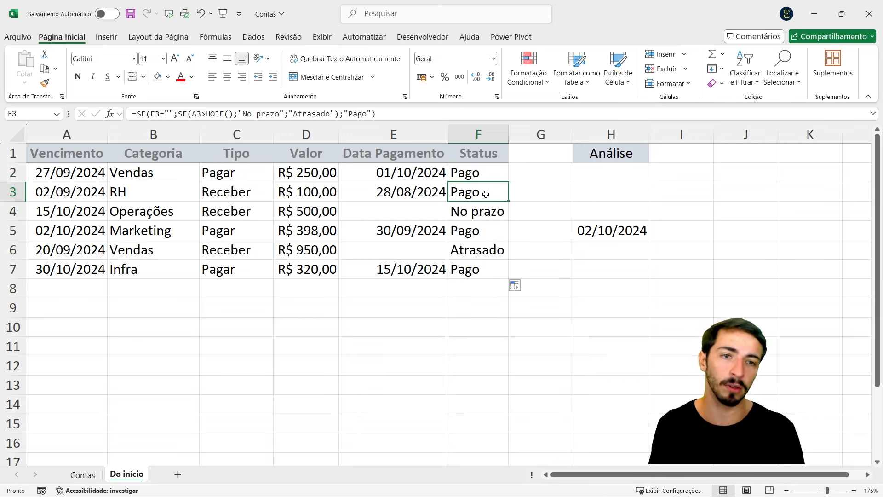
pyautogui.click(488, 215)
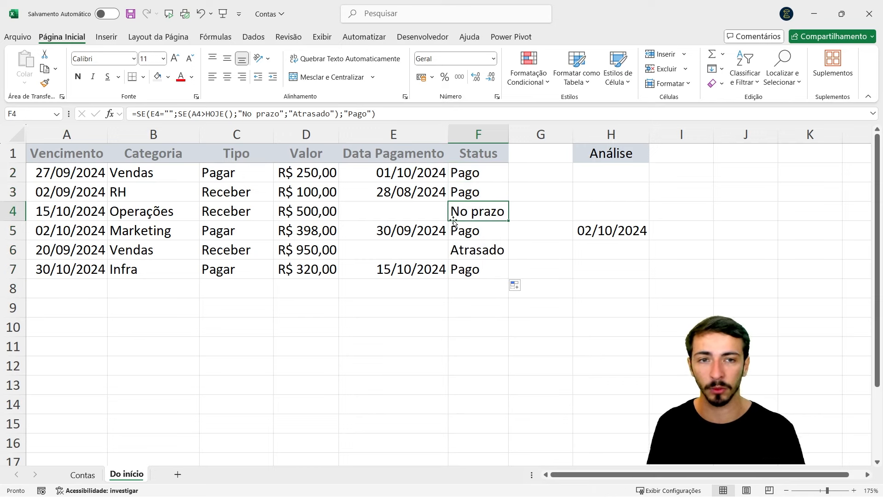
pyautogui.click(68, 211)
pyautogui.click(480, 234)
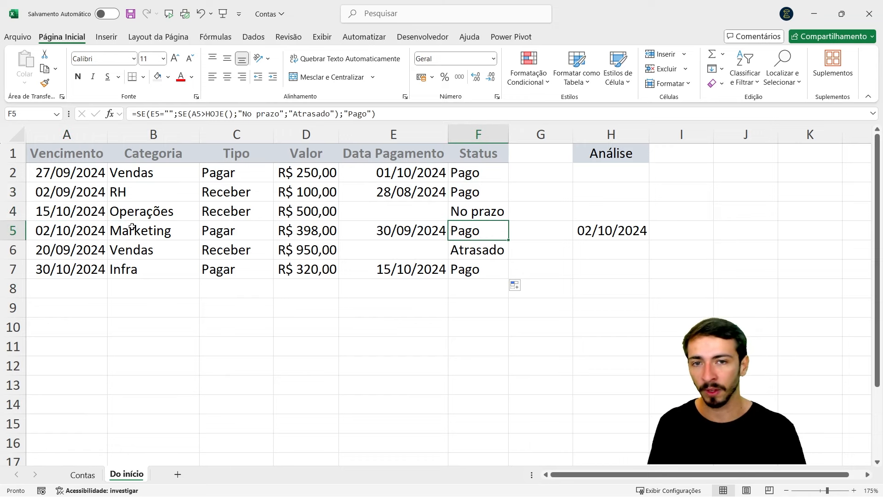
pyautogui.click(74, 232)
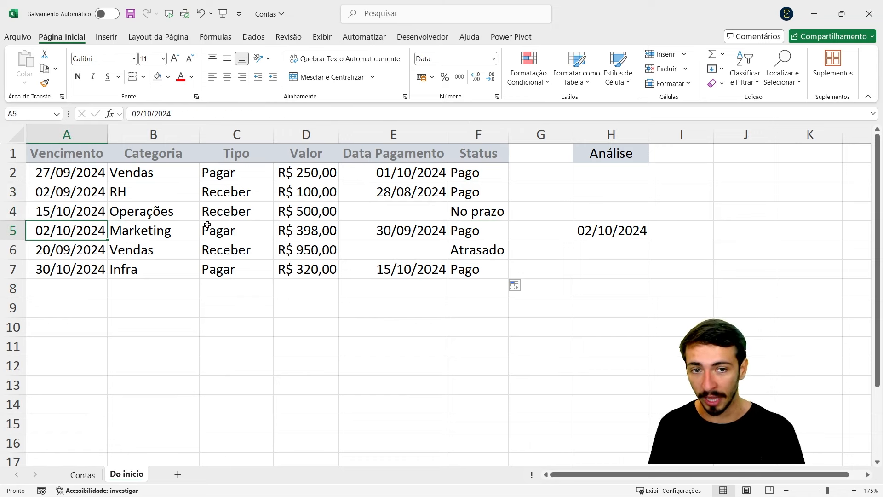
pyautogui.click(402, 231)
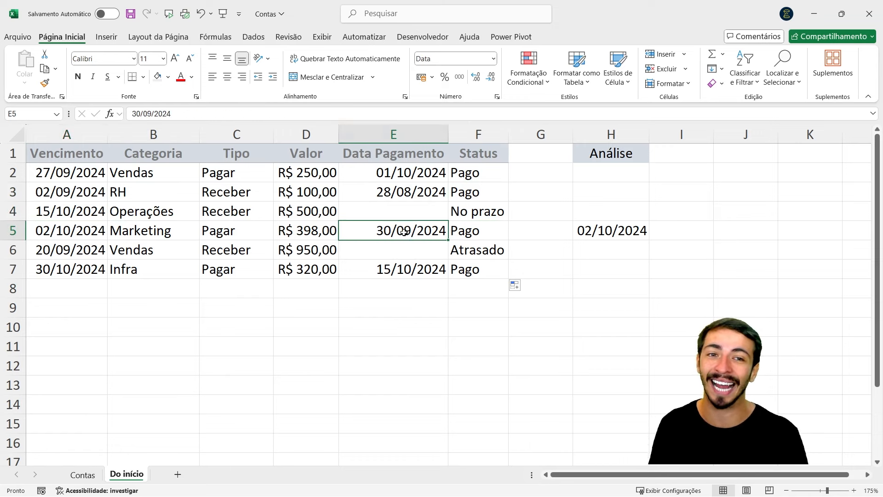
pyautogui.click(467, 232)
pyautogui.click(486, 255)
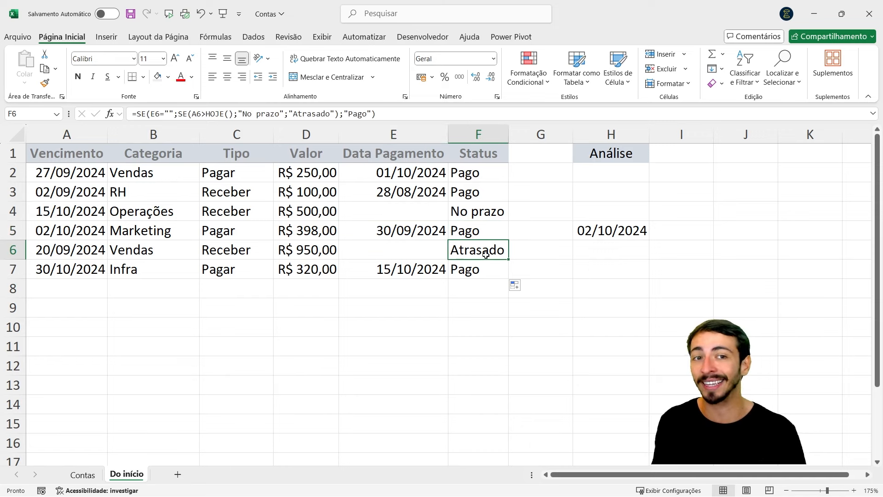
pyautogui.click(63, 255)
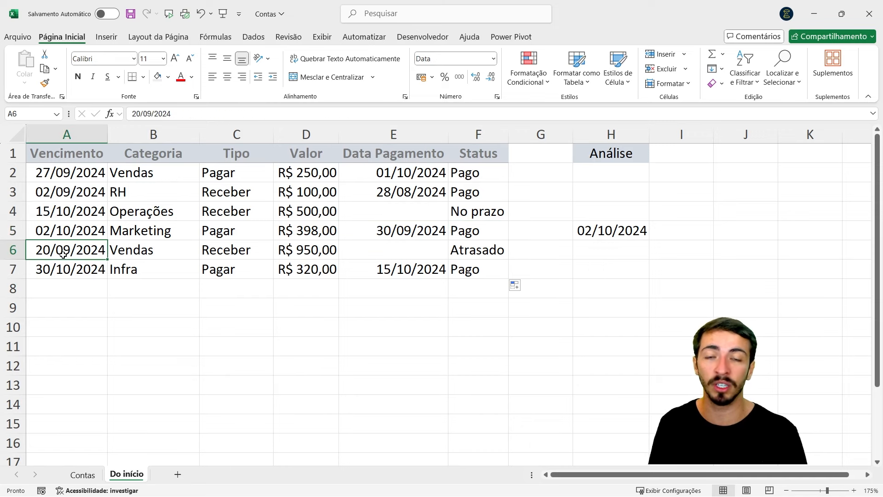
pyautogui.click(473, 270)
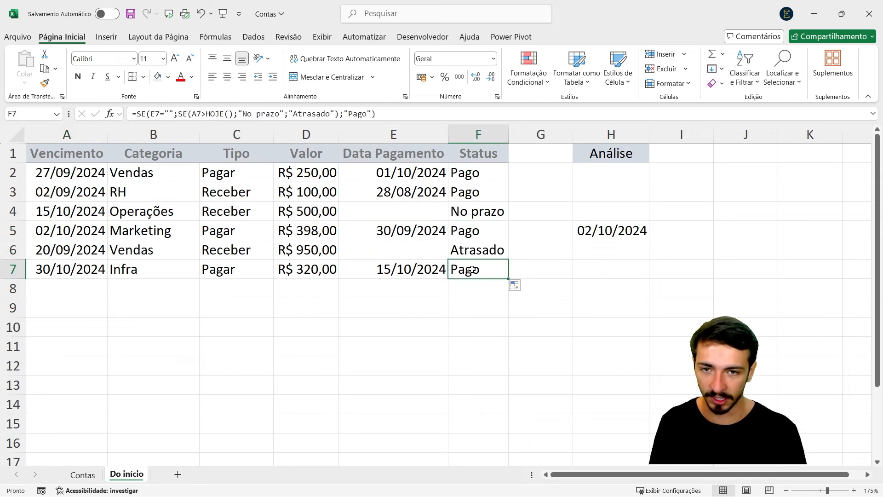
pyautogui.click(404, 273)
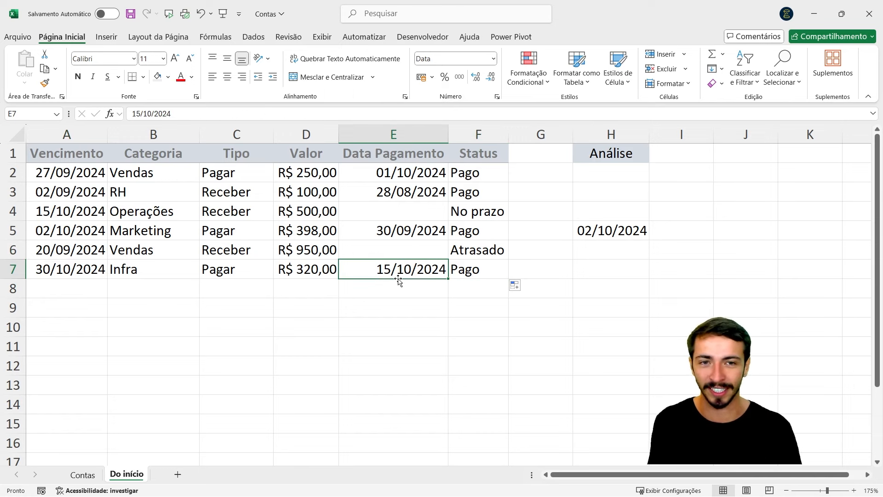
pyautogui.click(474, 271)
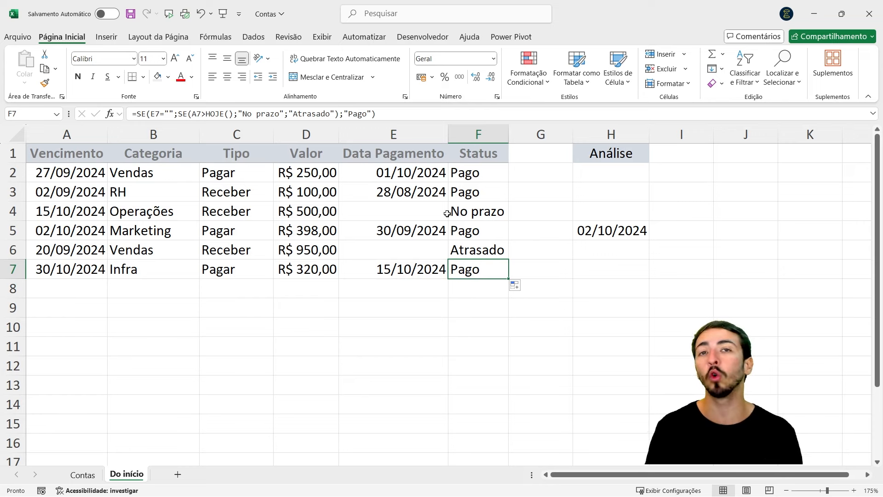
pyautogui.moveTo(154, 157); pyautogui.dragTo(180, 260)
pyautogui.moveTo(244, 175); pyautogui.dragTo(250, 268)
pyautogui.moveTo(428, 176); pyautogui.dragTo(438, 268)
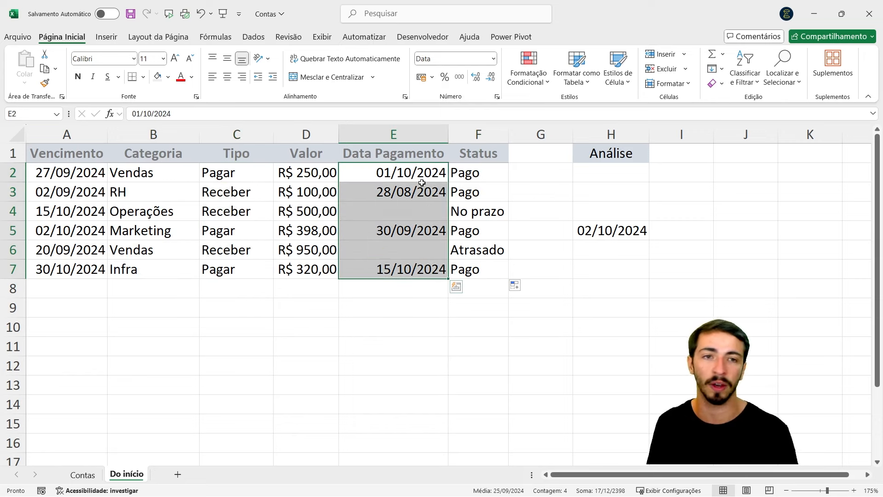
pyautogui.moveTo(486, 174); pyautogui.dragTo(491, 266)
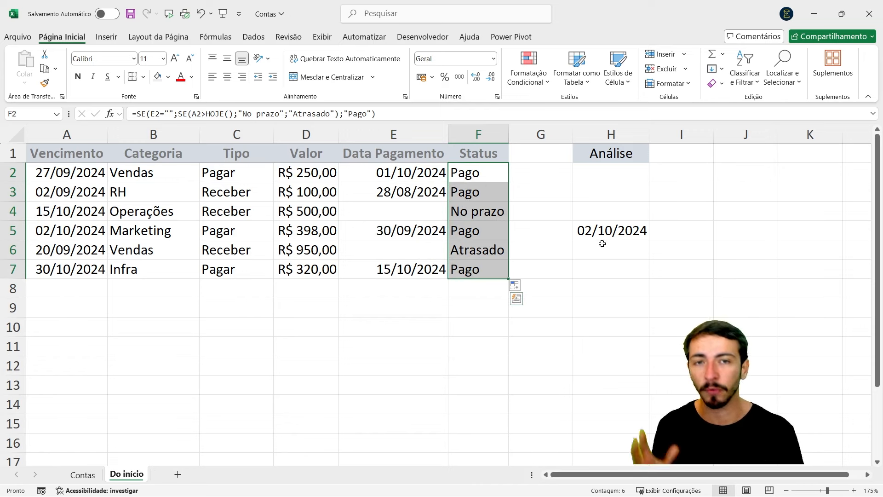
# Try Pago and Atrasado in the Análise selector in H2, and leave it set to Pago.
pyautogui.click(619, 174)
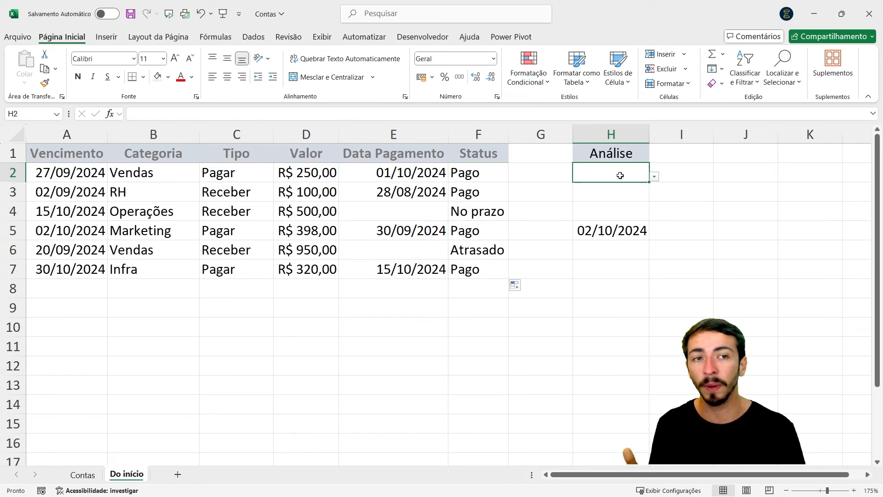
pyautogui.click(654, 177)
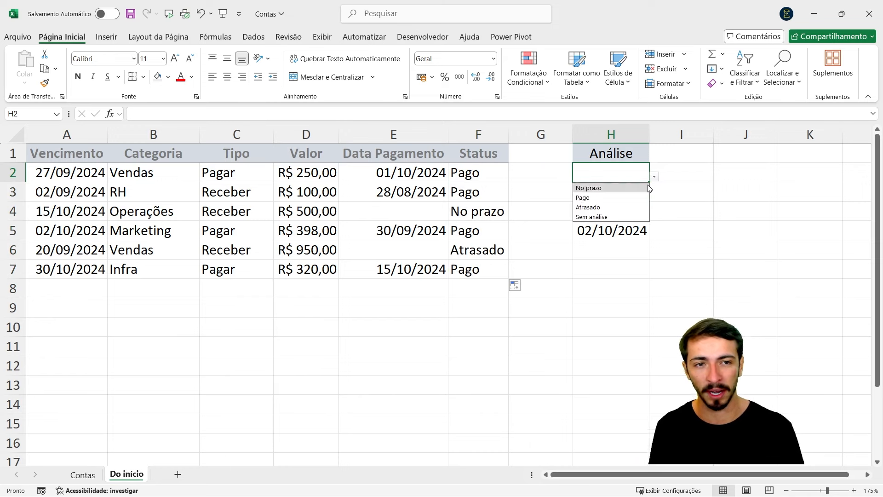
pyautogui.click(641, 197)
pyautogui.click(654, 176)
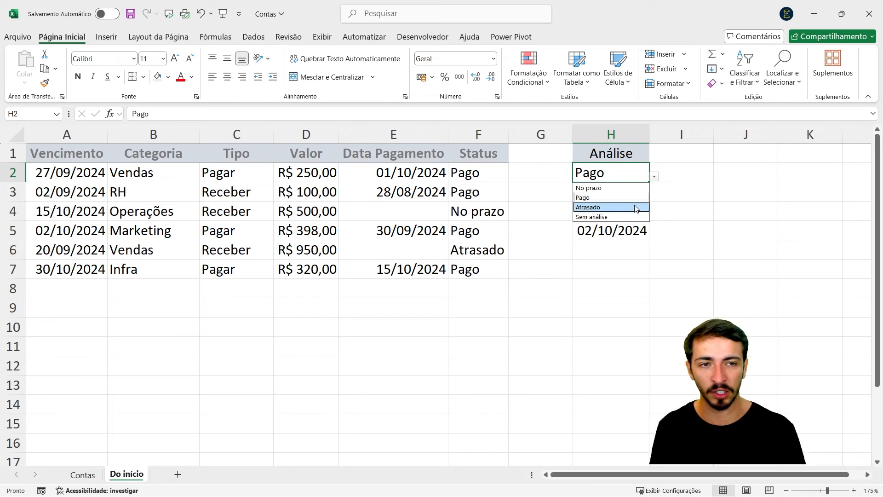
pyautogui.click(635, 207)
pyautogui.click(654, 176)
pyautogui.click(622, 197)
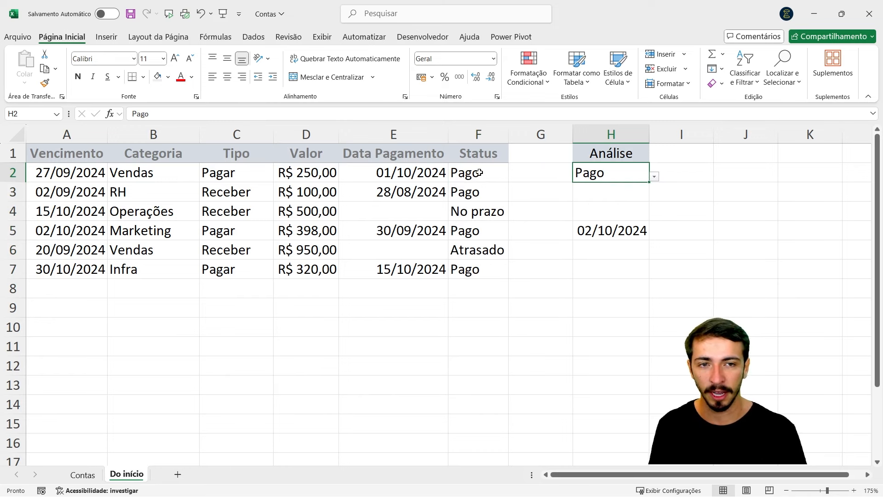
# Select the Status results in F2:F7, and fill the row 7 entry down into A8:E8.
pyautogui.moveTo(479, 172); pyautogui.dragTo(505, 267)
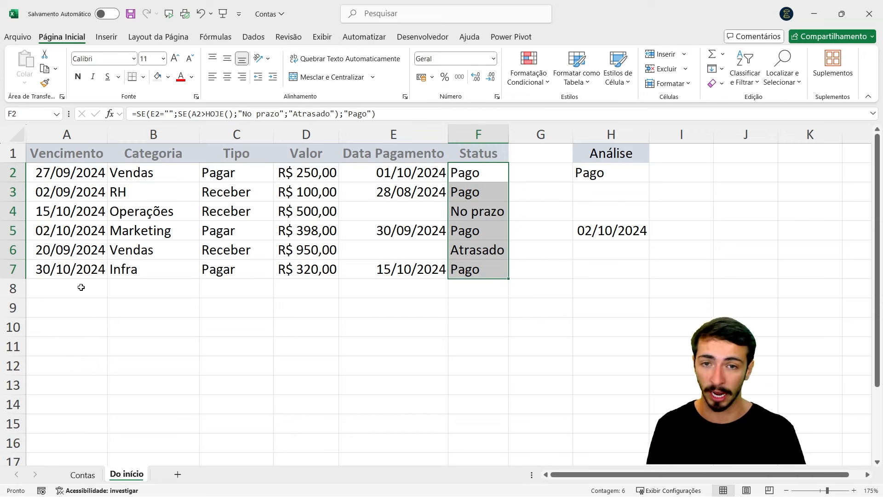
pyautogui.moveTo(80, 287); pyautogui.dragTo(395, 285)
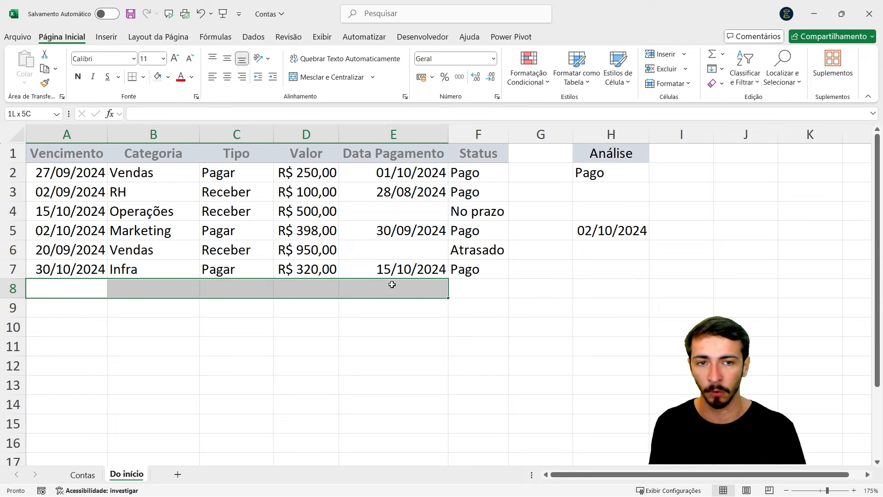
pyautogui.moveTo(392, 284); pyautogui.dragTo(439, 292)
pyautogui.hotkey('ctrl', 'd')
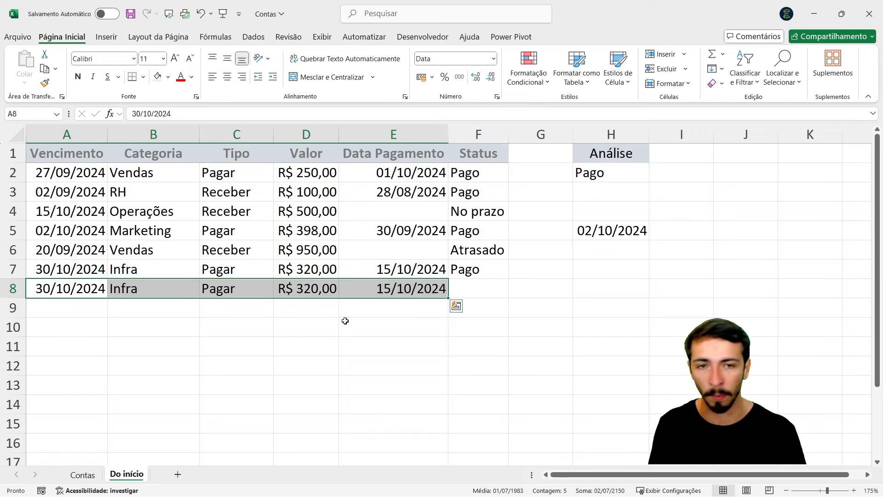
# Set the payment date in E8 to 02/10/2024 and check the Status cell F8.
pyautogui.moveTo(58, 292); pyautogui.dragTo(355, 292)
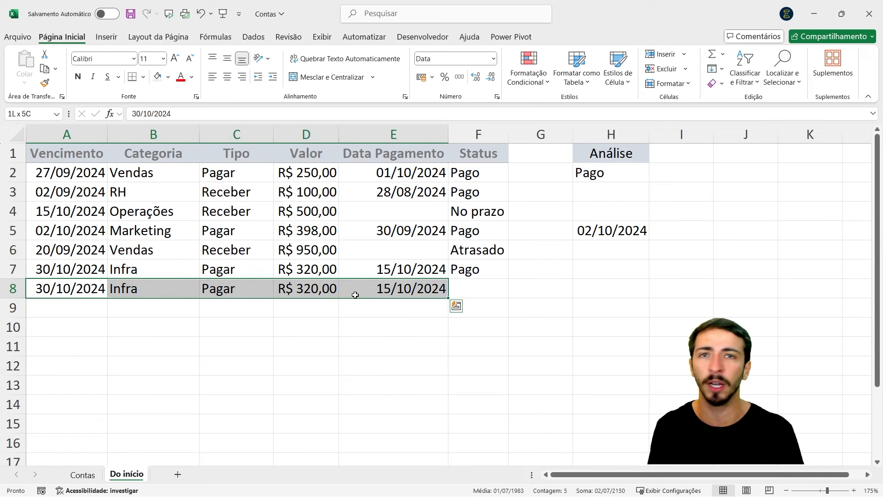
pyautogui.click(406, 287)
pyautogui.write('0')
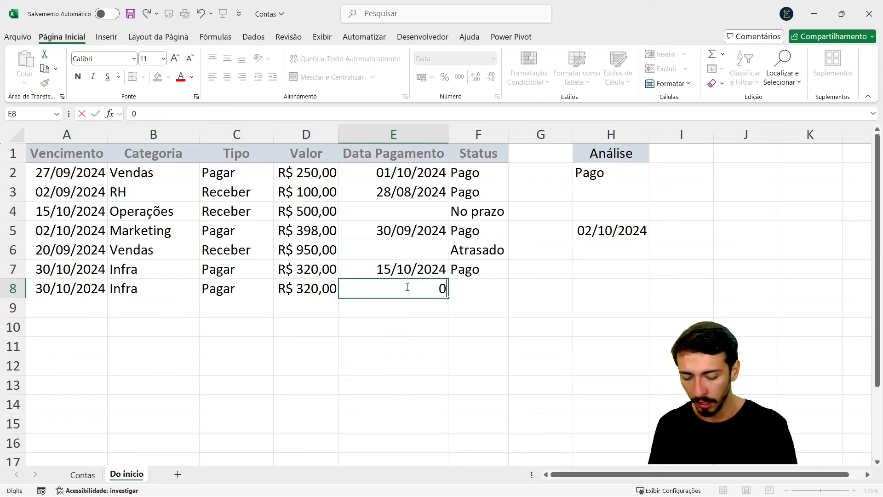
pyautogui.write('2/10/2024')
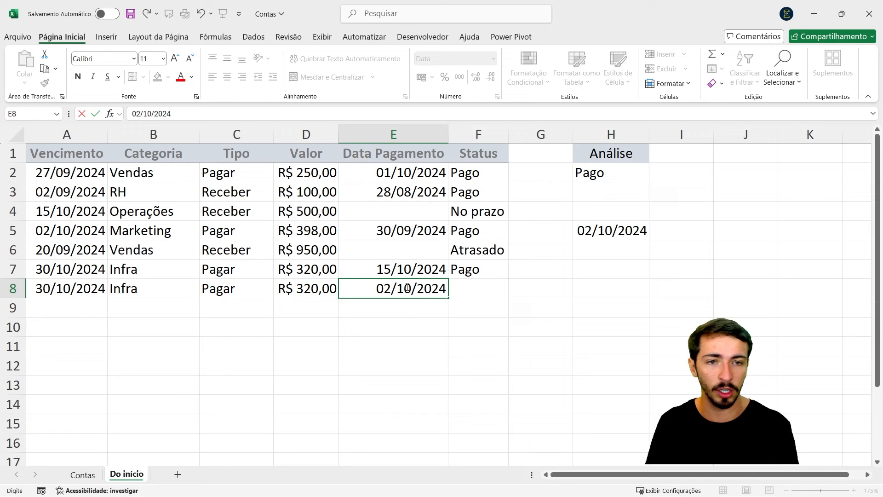
pyautogui.press('Return')
pyautogui.press('Up')
pyautogui.press('Right')
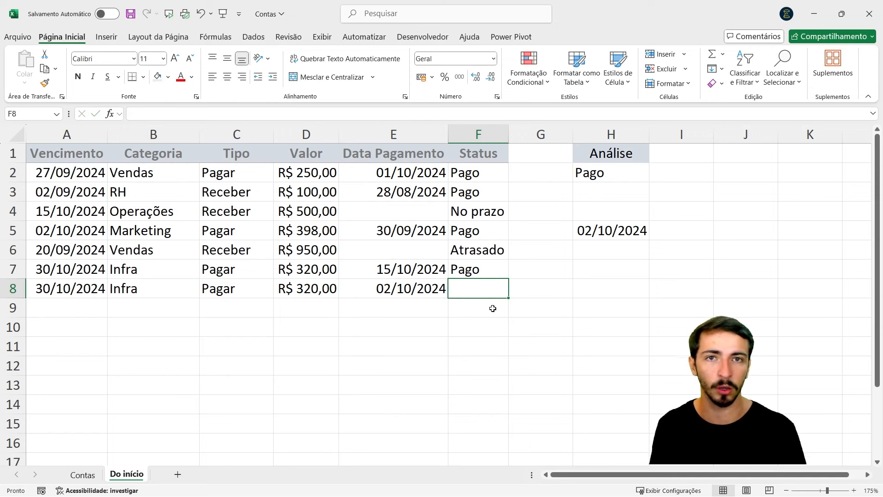
# Look over the empty rows below the table, and undo the payment date change in E8 and the row 8 fill.
pyautogui.moveTo(87, 312); pyautogui.dragTo(449, 325)
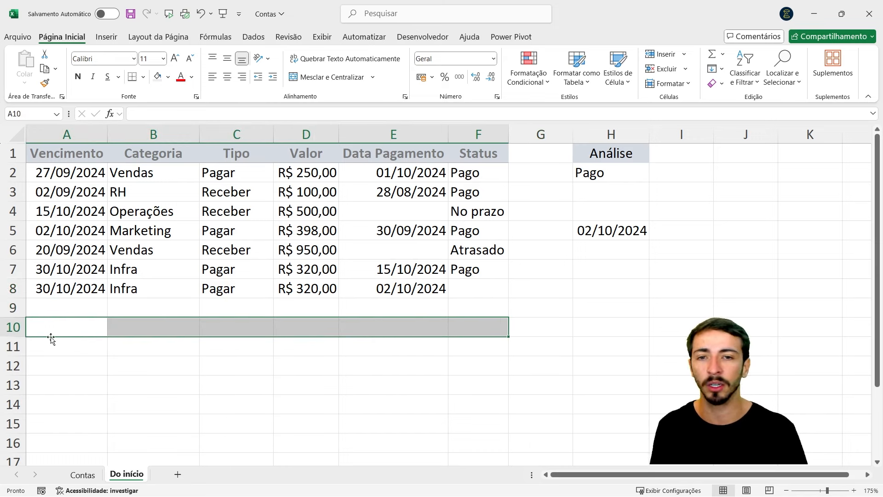
pyautogui.moveTo(49, 340); pyautogui.dragTo(422, 337)
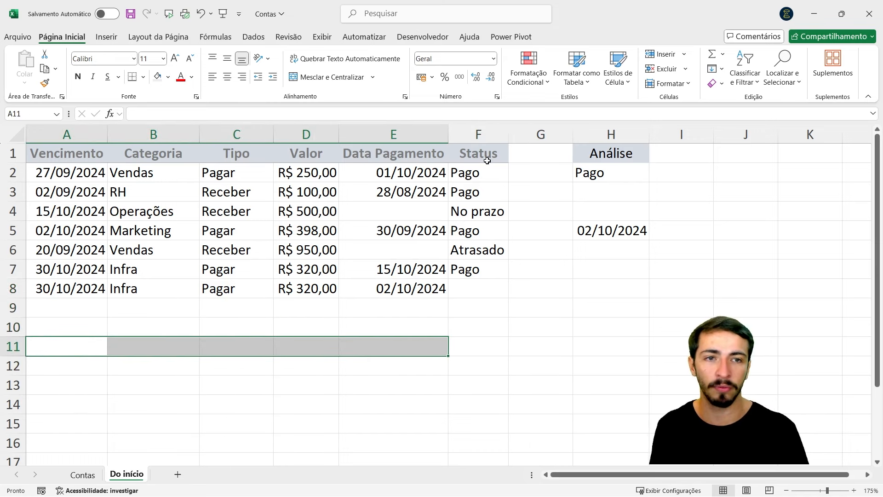
pyautogui.moveTo(483, 174); pyautogui.dragTo(451, 294)
pyautogui.click(441, 312)
pyautogui.hotkey('ctrl', 'z')
pyautogui.hotkey('ctrl', 'z')
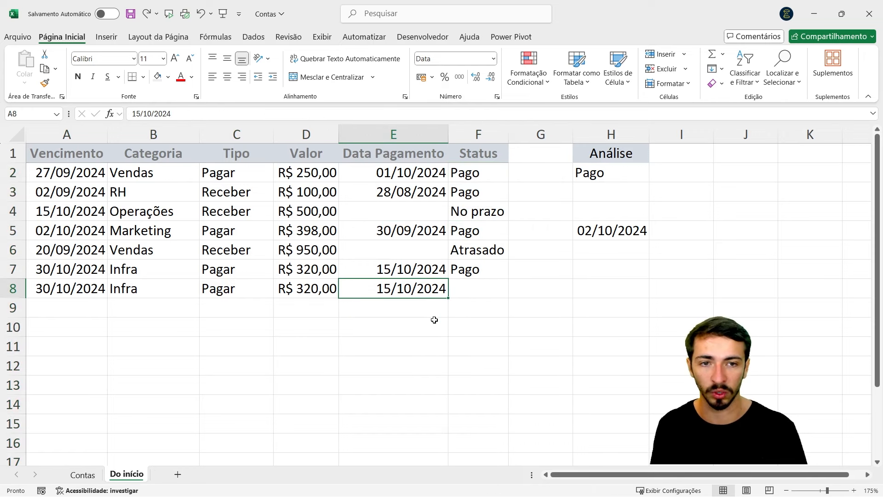
pyautogui.click(61, 292)
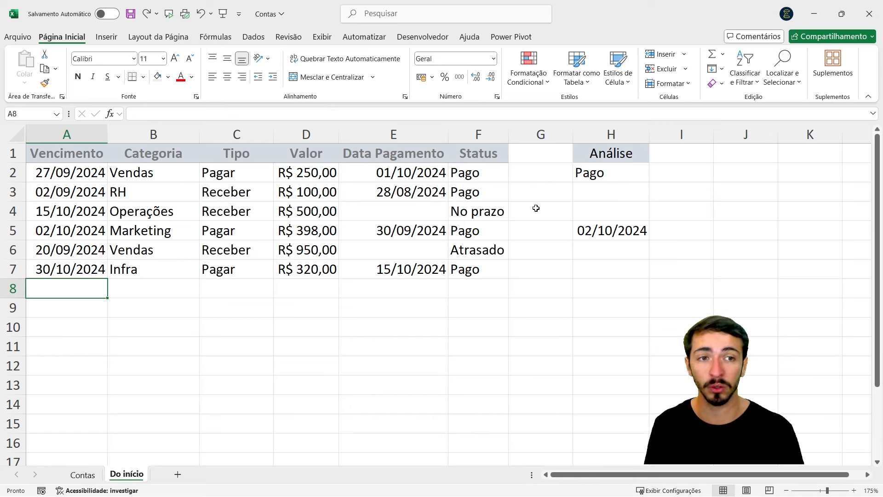
# Examine which rows in A2:F7 have a Status matching the Análise value in H2, and return to A2.
pyautogui.click(585, 174)
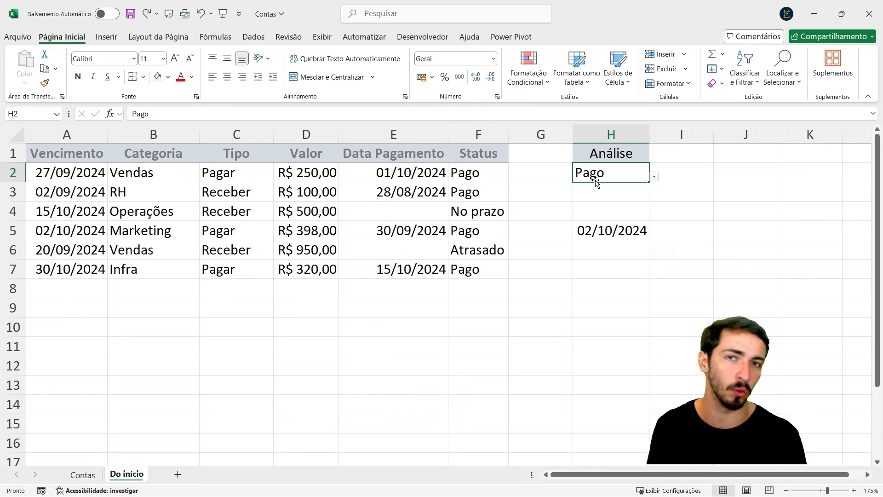
pyautogui.moveTo(62, 171); pyautogui.dragTo(478, 172)
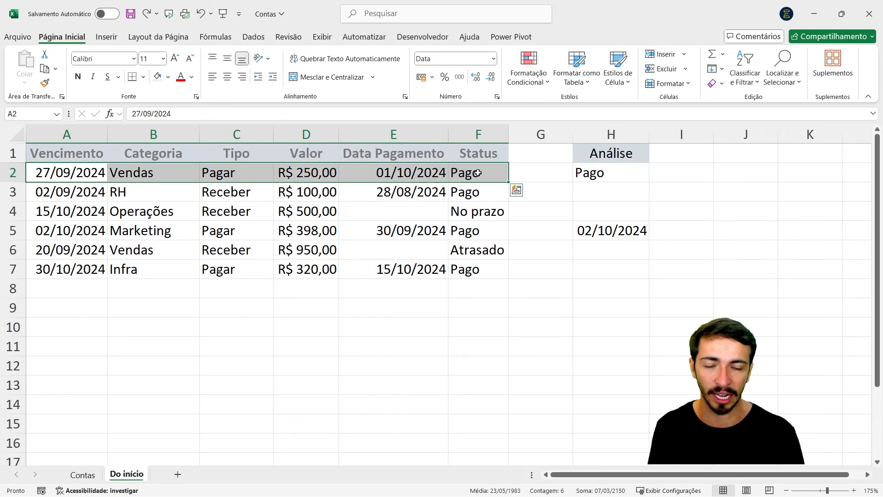
pyautogui.click(594, 177)
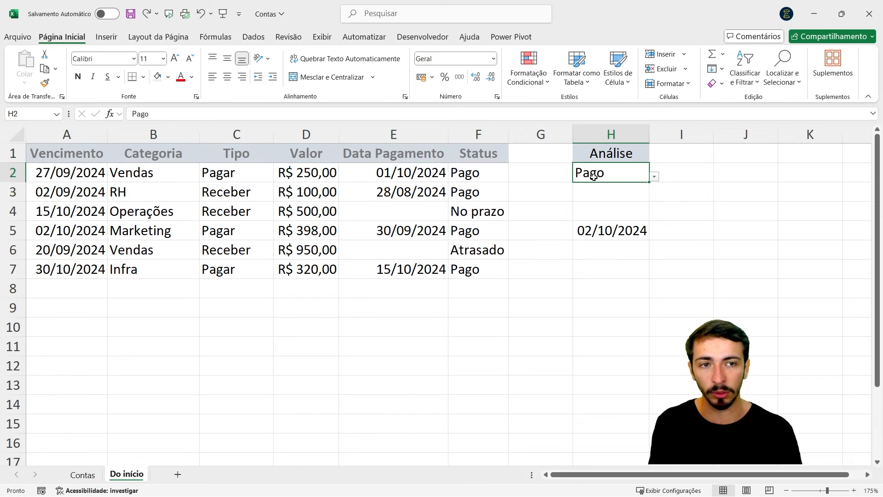
pyautogui.click(468, 180)
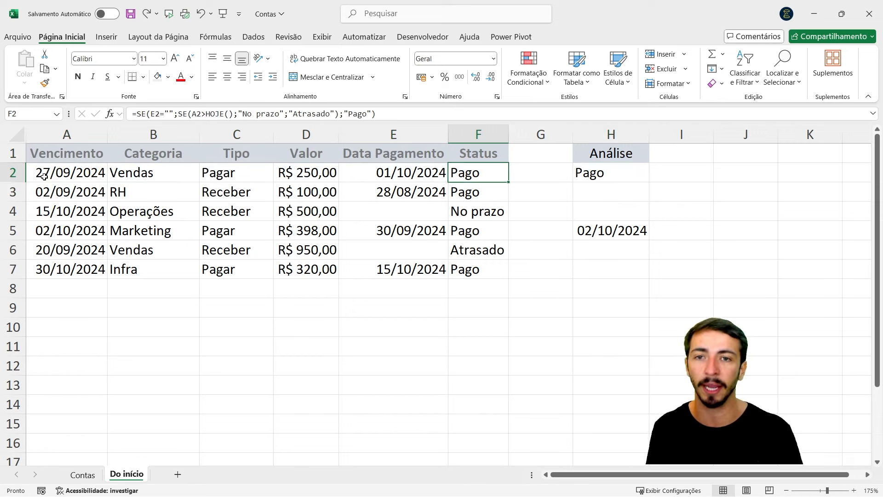
pyautogui.moveTo(44, 176); pyautogui.dragTo(460, 171)
pyautogui.keyDown('ctrl'); pyautogui.moveTo(67, 191); pyautogui.dragTo(437, 199); pyautogui.keyUp('ctrl')
pyautogui.keyDown('ctrl'); pyautogui.moveTo(103, 232); pyautogui.dragTo(473, 227); pyautogui.keyUp('ctrl')
pyautogui.keyDown('ctrl'); pyautogui.moveTo(87, 265); pyautogui.dragTo(466, 262); pyautogui.keyUp('ctrl')
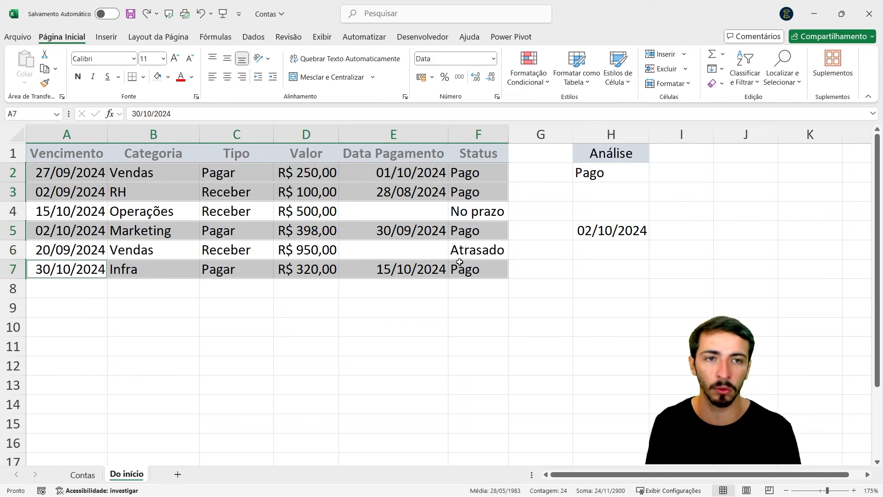
pyautogui.click(271, 210)
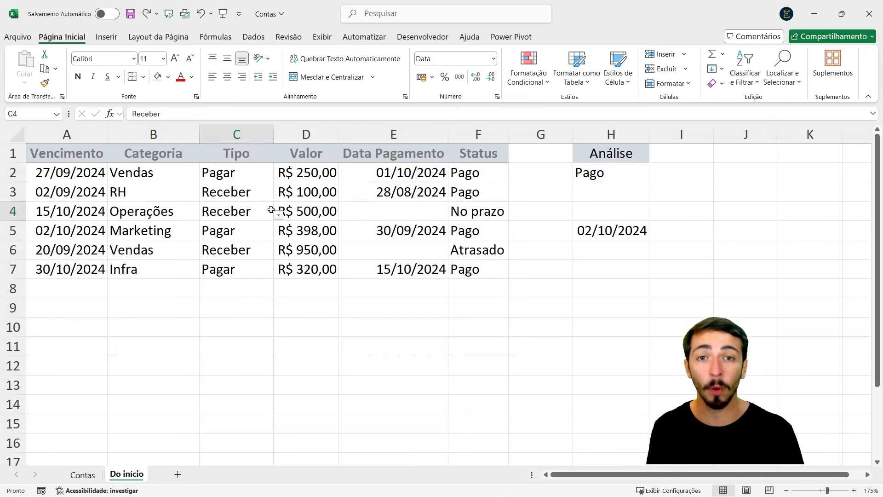
pyautogui.click(615, 173)
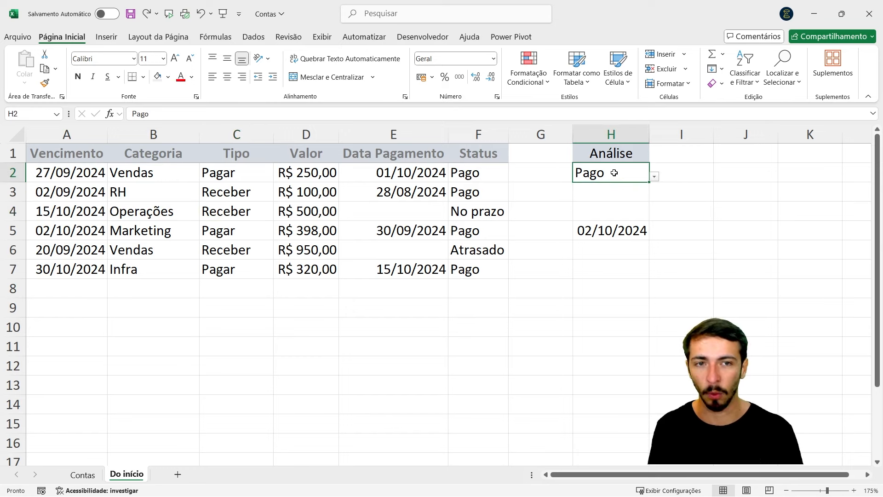
pyautogui.click(71, 173)
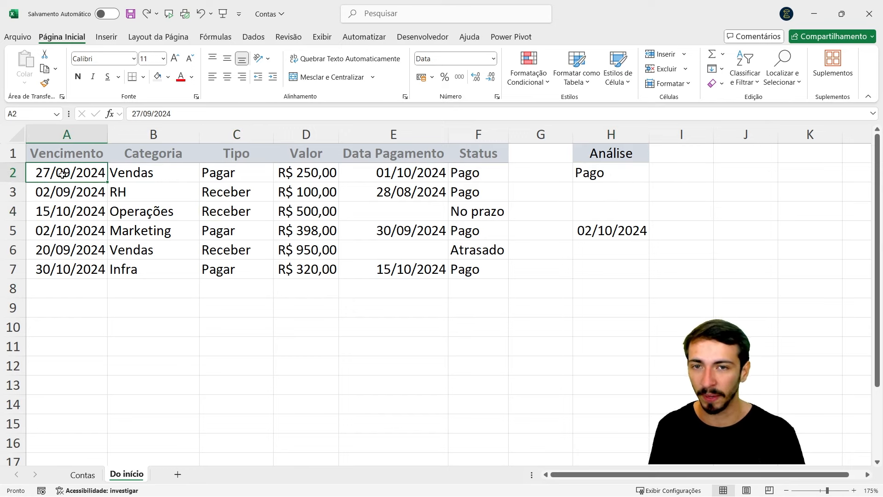
# Start a new conditional formatting rule for A2:F7 that uses a formula to determine which cells to format.
pyautogui.moveTo(88, 181); pyautogui.dragTo(477, 269)
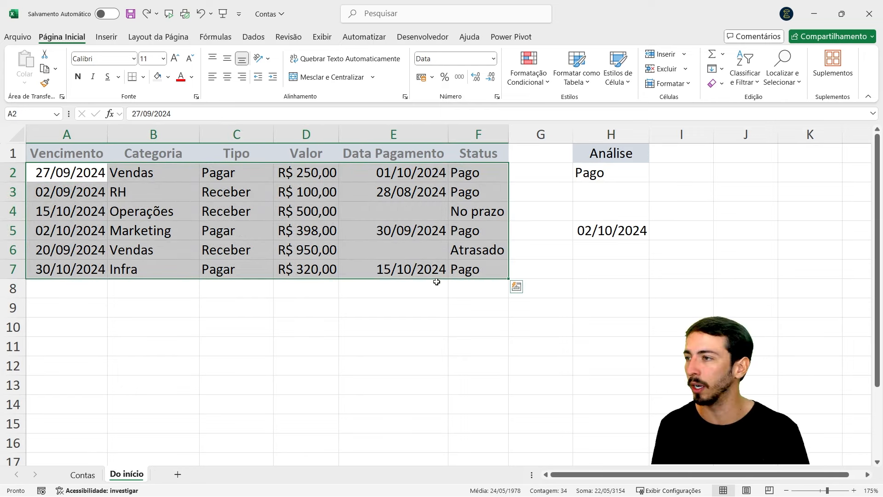
pyautogui.click(529, 78)
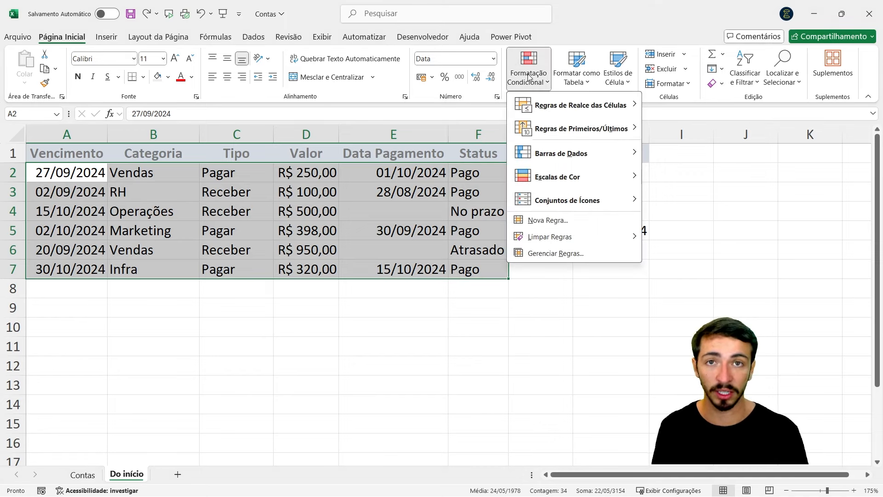
pyautogui.click(560, 228)
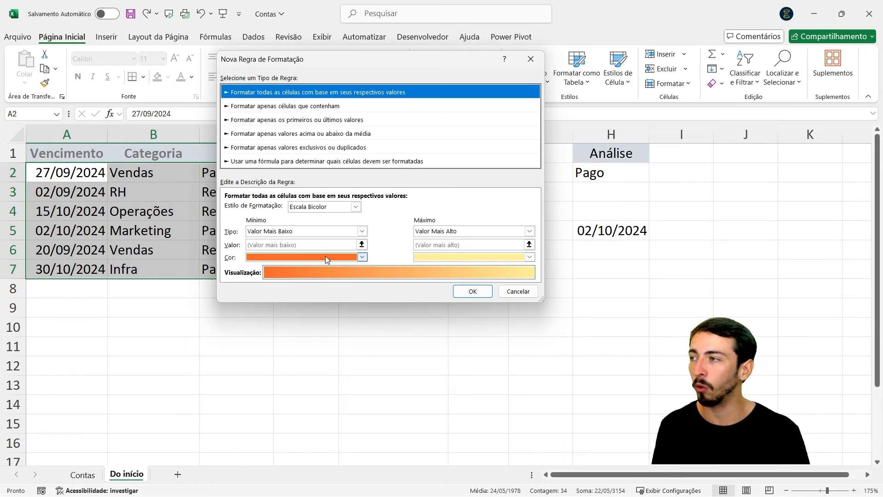
pyautogui.click(309, 162)
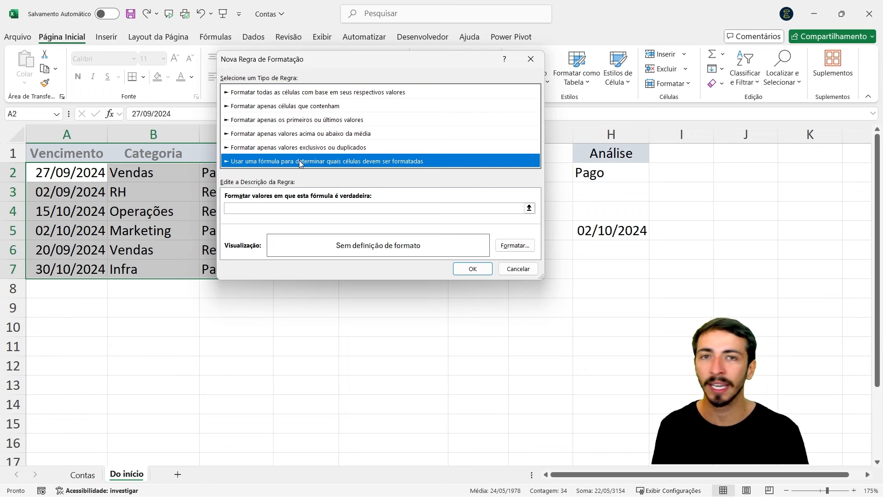
pyautogui.moveTo(308, 60); pyautogui.dragTo(139, 30)
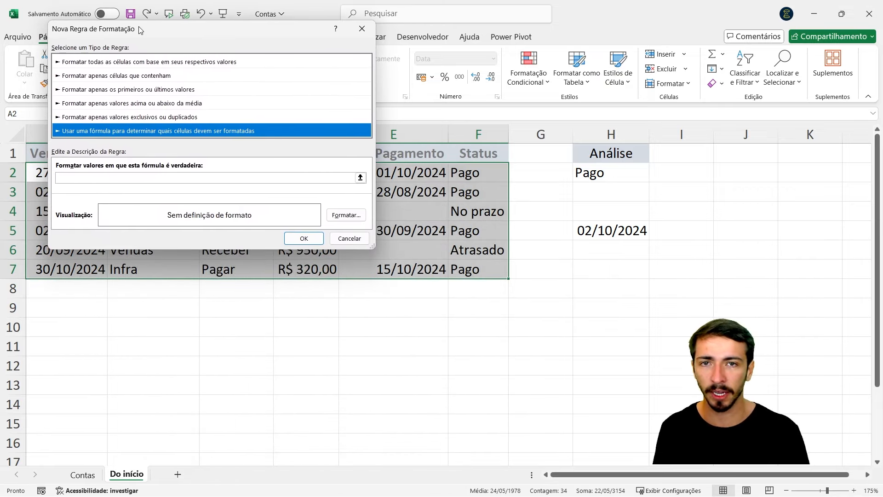
# Enter =$F2=$H$2 as the rule's formula so each row's Status is compared with the Análise cell.
pyautogui.click(69, 177)
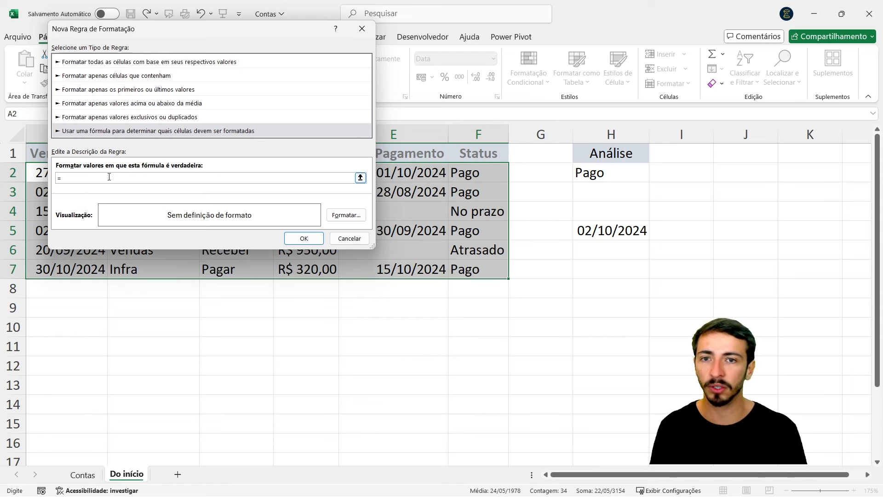
pyautogui.click(478, 172)
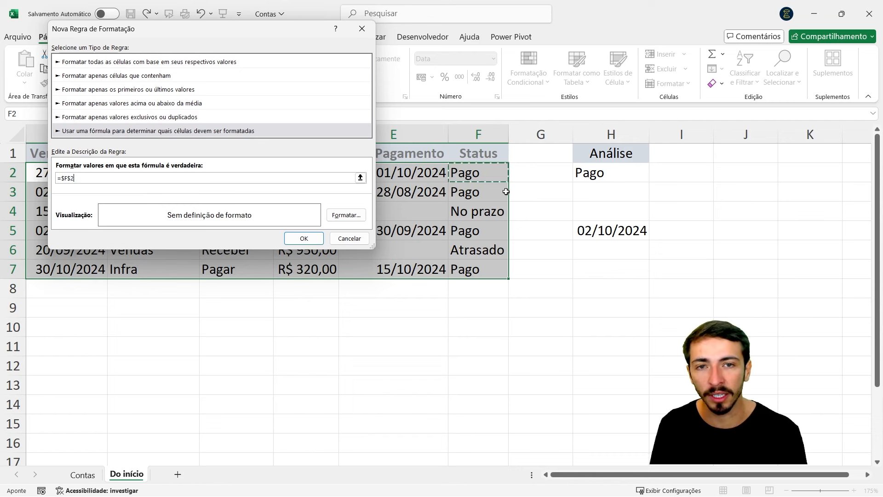
pyautogui.click(72, 178)
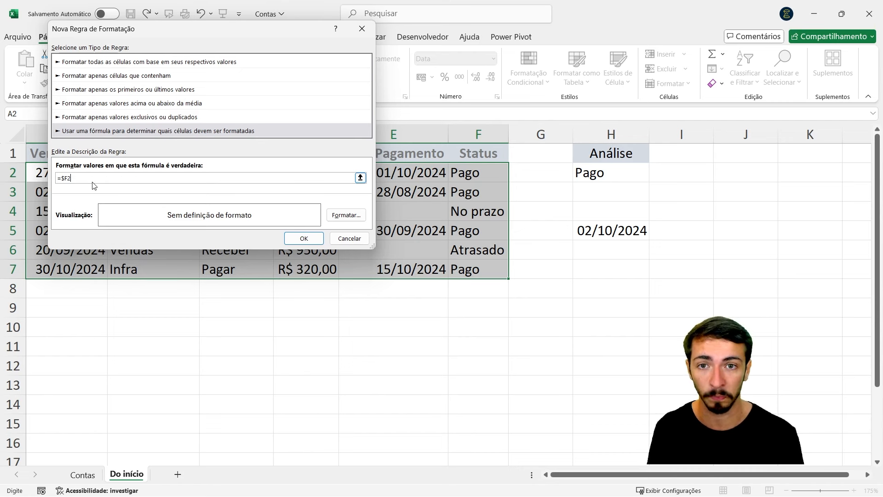
pyautogui.click(612, 173)
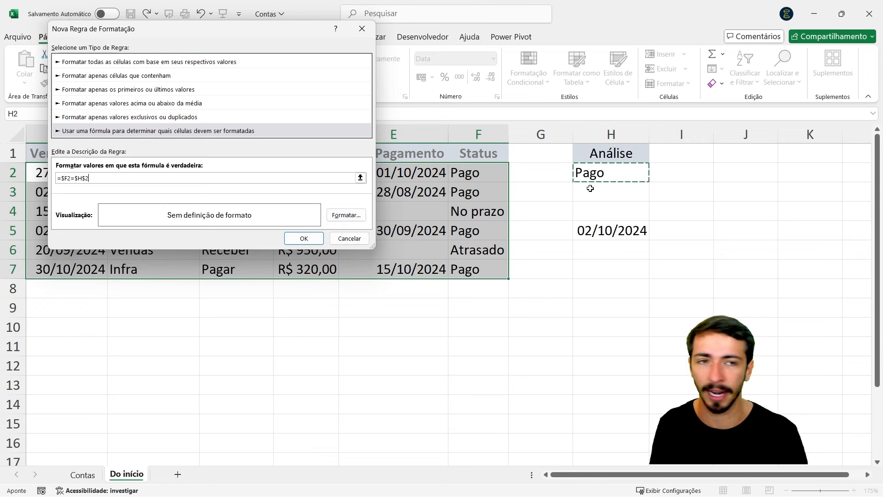
# Give the rule a dark green background fill and apply it to the table rows.
pyautogui.click(348, 217)
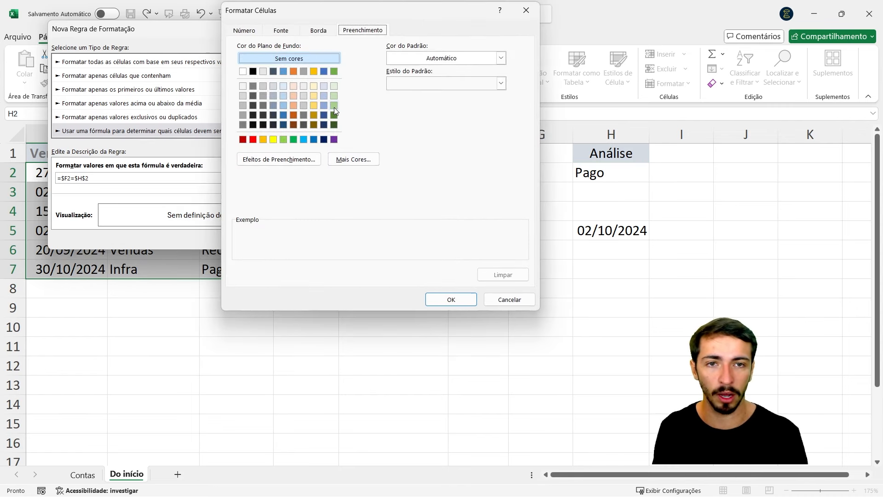
pyautogui.click(334, 106)
pyautogui.click(332, 115)
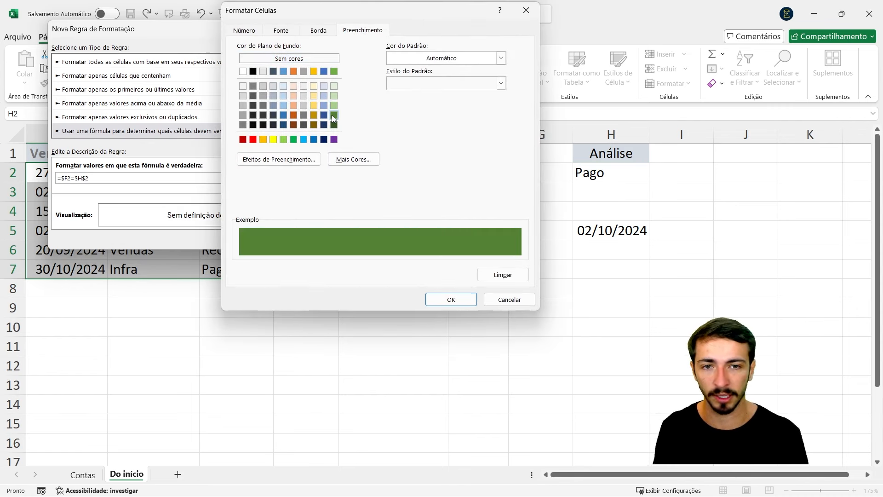
pyautogui.click(442, 300)
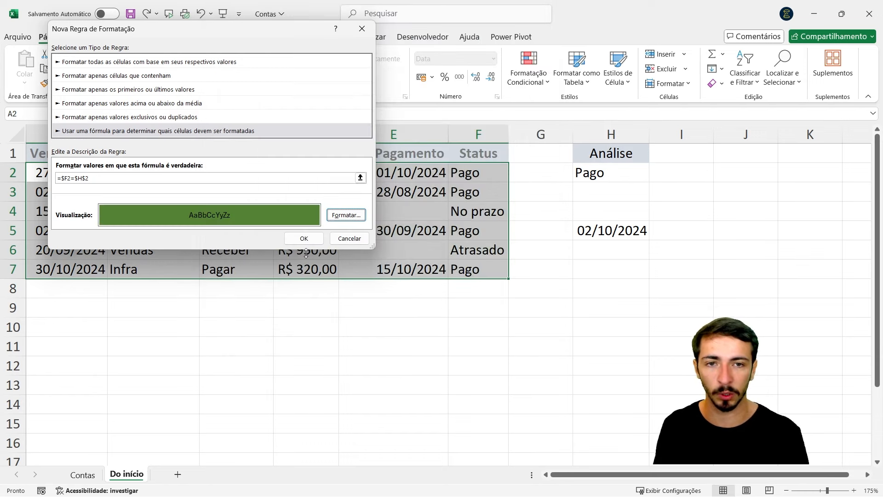
pyautogui.click(309, 240)
pyautogui.click(352, 315)
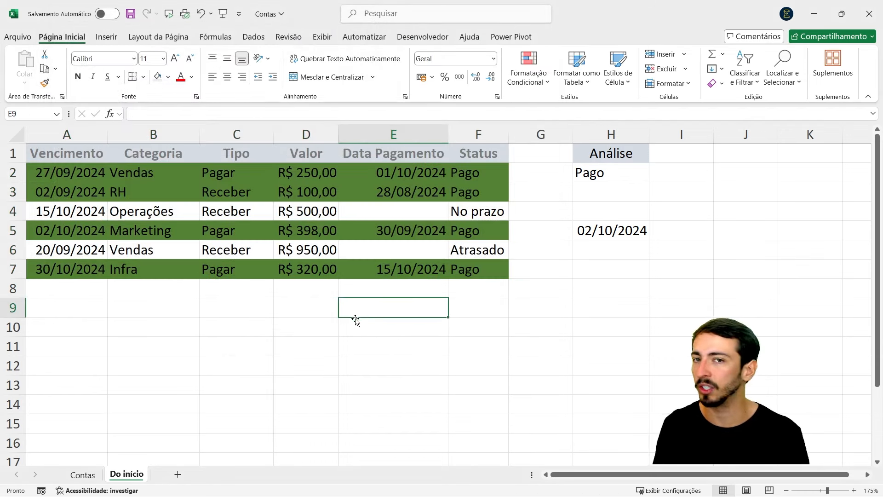
# Test the highlighting by switching the Análise value in H2 to No prazo, Atrasado and back to Pago.
pyautogui.click(592, 190)
pyautogui.click(637, 173)
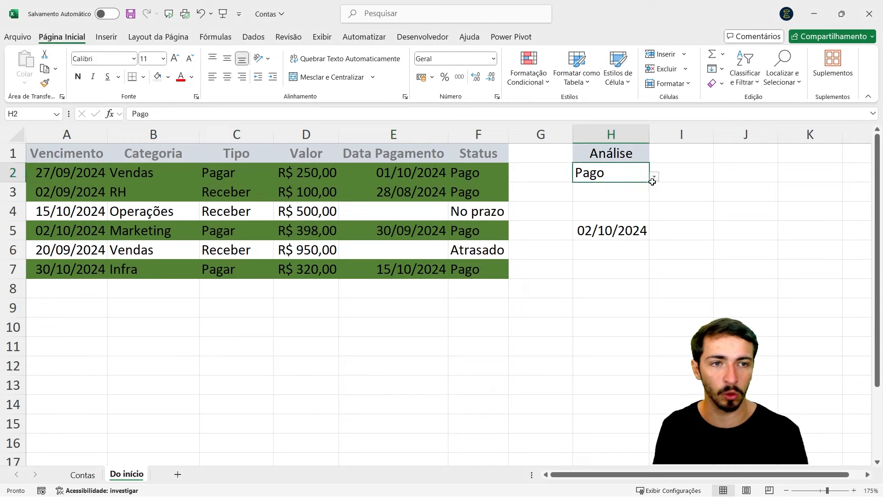
pyautogui.click(654, 177)
pyautogui.click(633, 186)
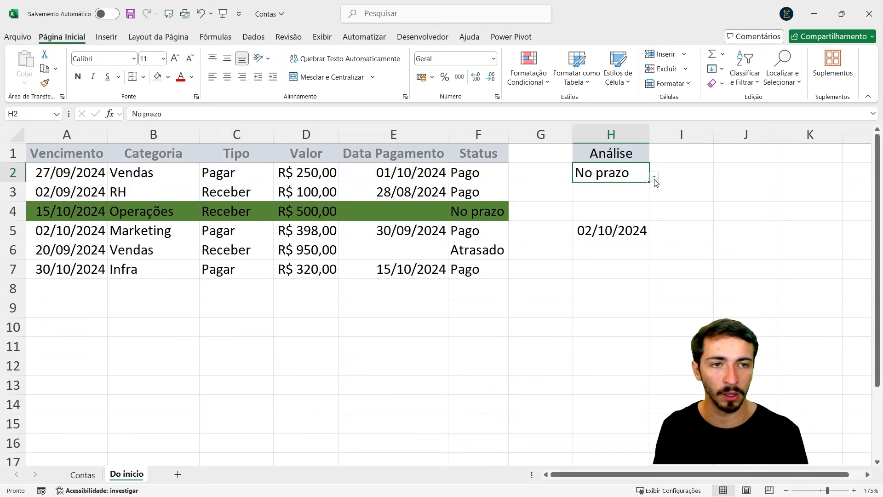
pyautogui.click(654, 176)
pyautogui.click(593, 207)
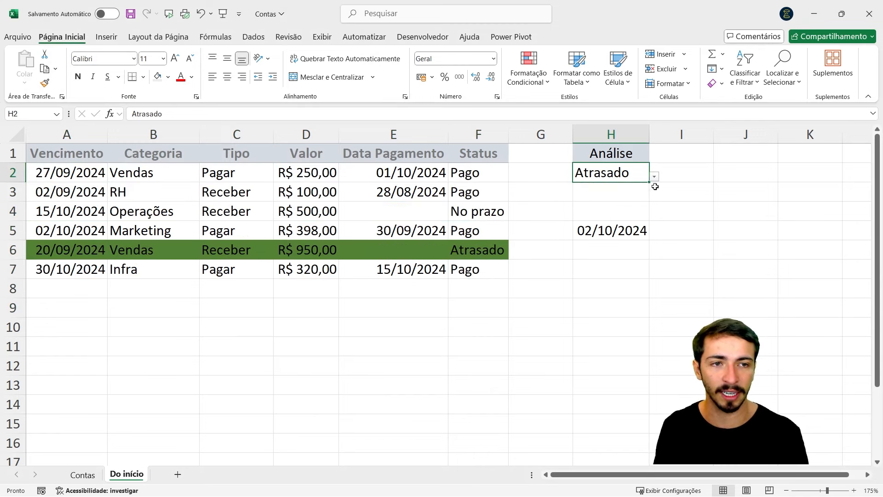
pyautogui.click(654, 177)
pyautogui.click(634, 197)
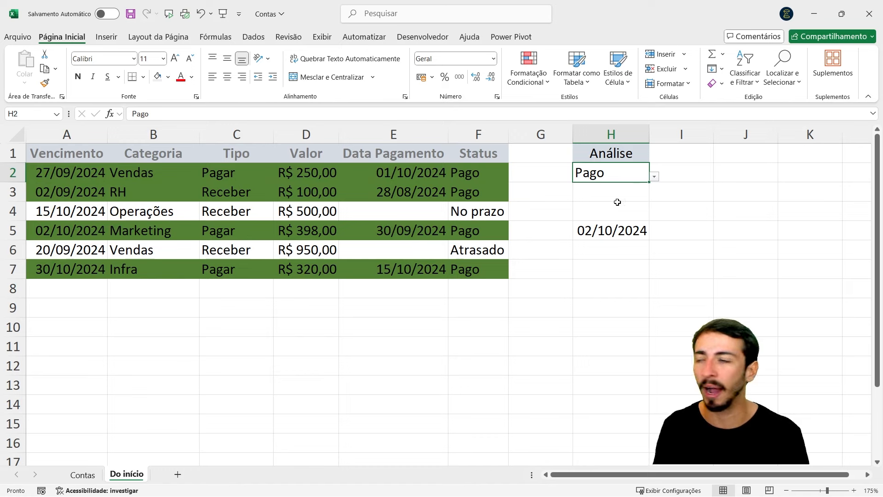
# Examine the highlighted and unhighlighted rows in A2:F7 and the empty rows below that the formatting and Status formula should cover.
pyautogui.click(392, 253)
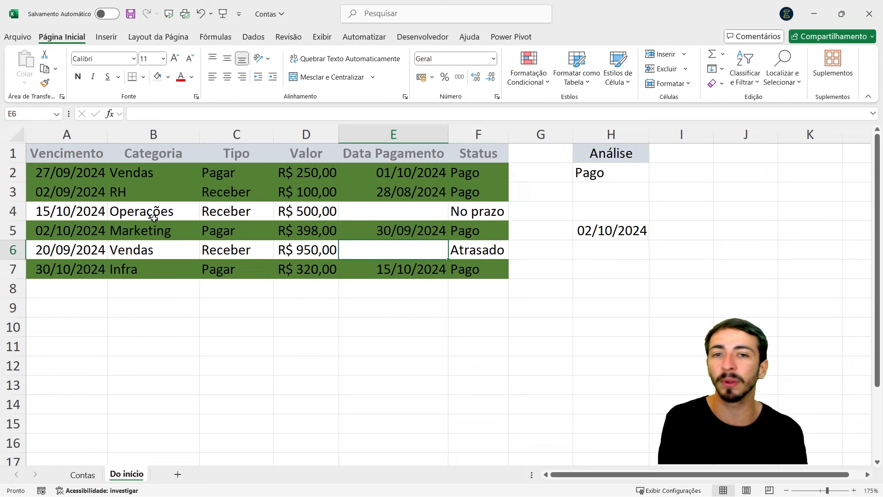
pyautogui.click(233, 212)
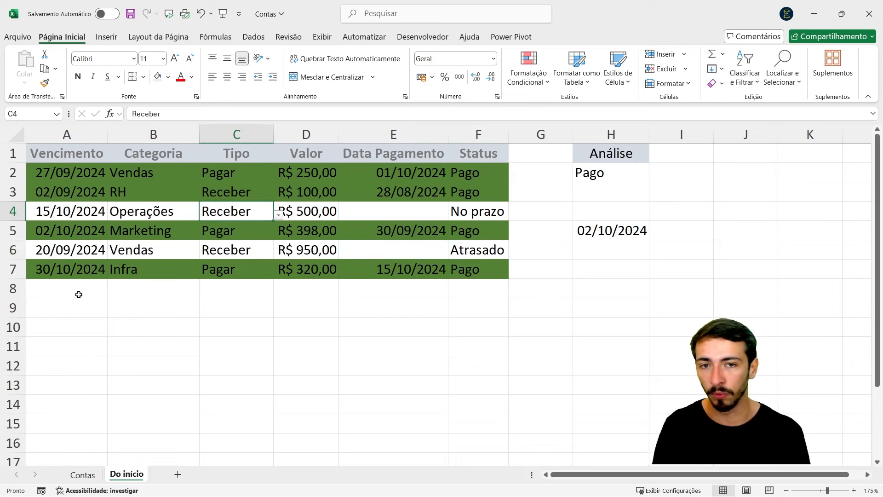
pyautogui.moveTo(61, 287); pyautogui.dragTo(497, 452)
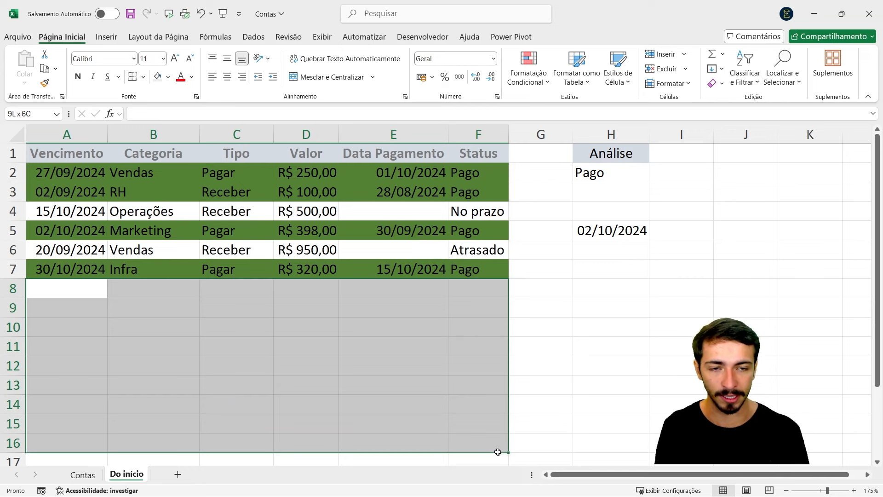
pyautogui.click(476, 289)
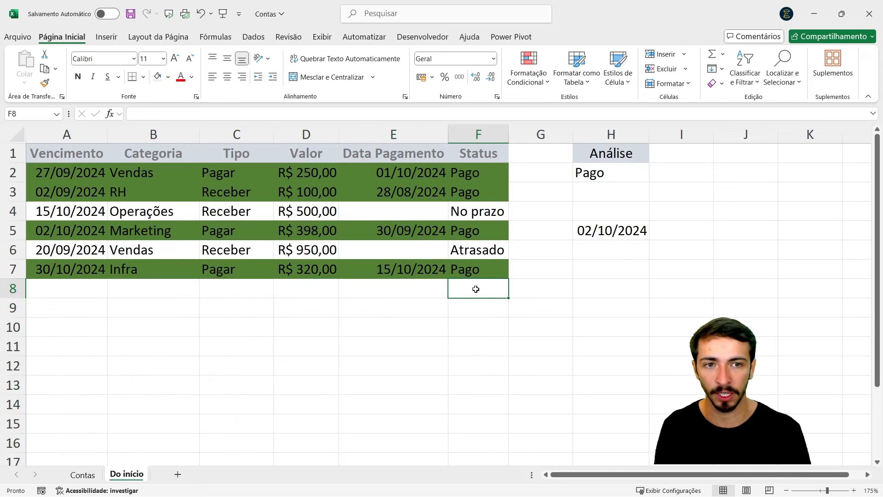
pyautogui.moveTo(475, 291); pyautogui.dragTo(497, 407)
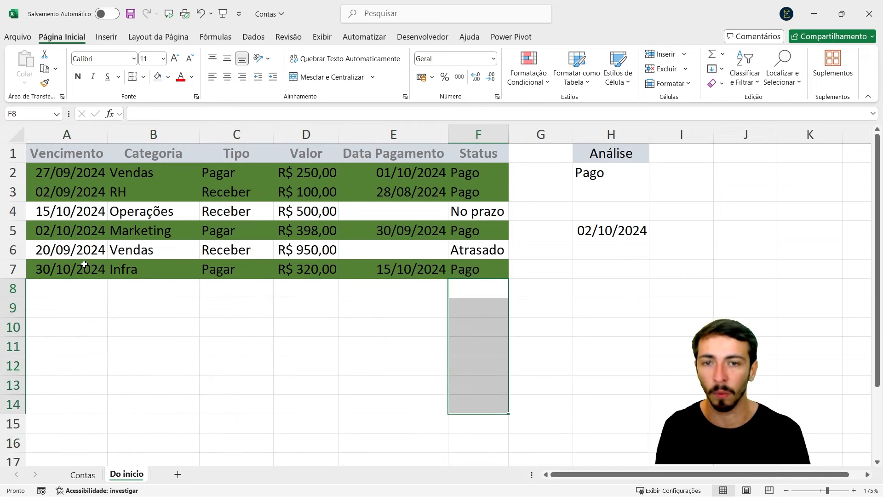
pyautogui.moveTo(51, 268); pyautogui.dragTo(492, 275)
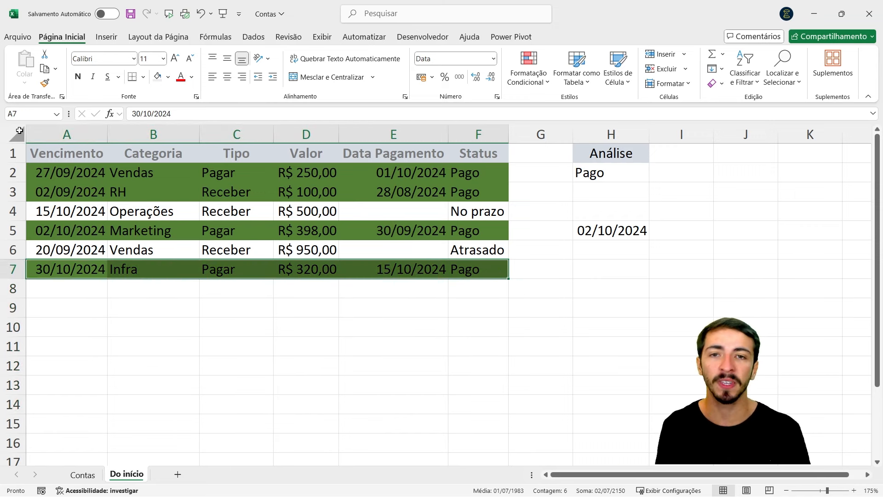
pyautogui.click(245, 251)
pyautogui.click(298, 195)
pyautogui.click(235, 211)
pyautogui.click(246, 251)
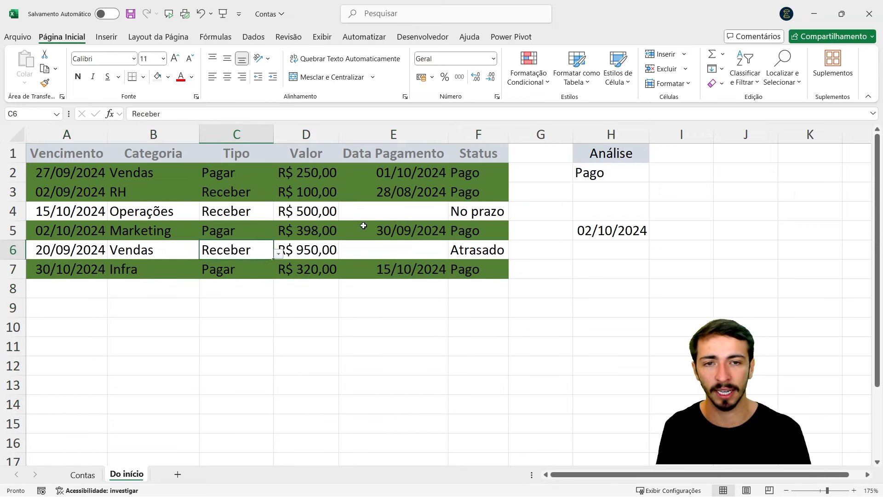
pyautogui.click(368, 224)
# Try to format the whole range A1:F7 as a table with headers in the light green style.
pyautogui.click(220, 207)
pyautogui.hotkey('ctrl', 'a')
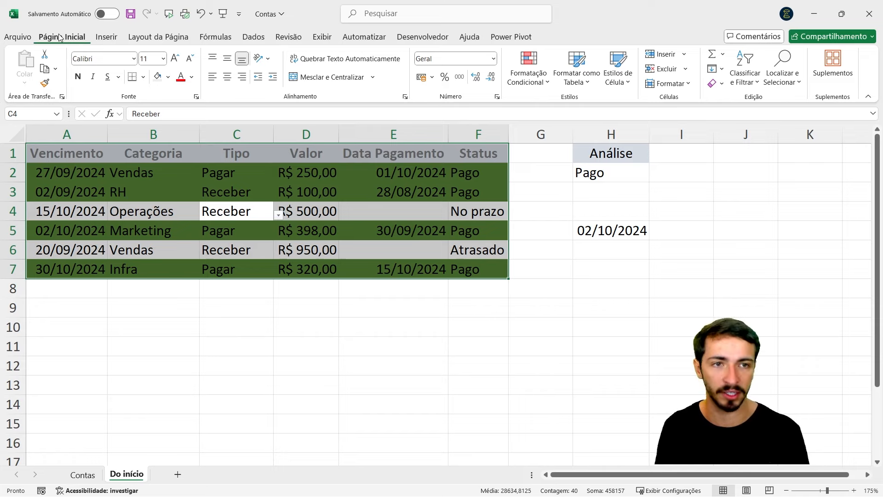
pyautogui.click(569, 73)
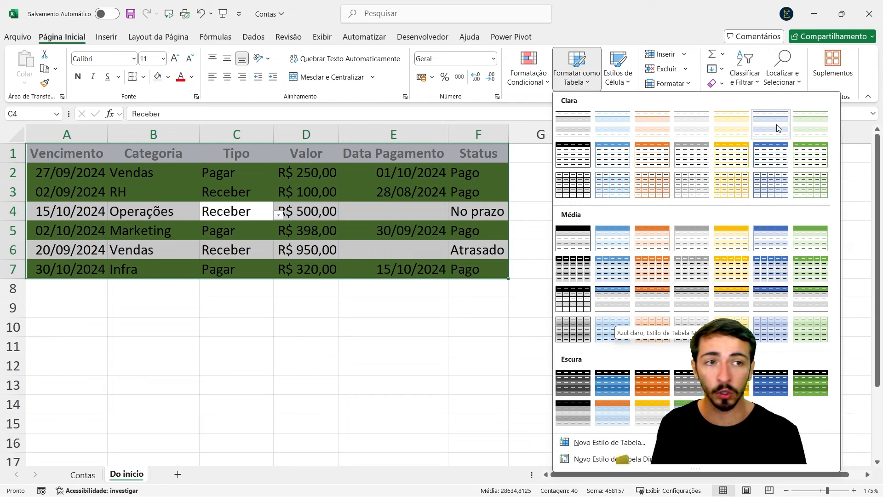
pyautogui.click(810, 123)
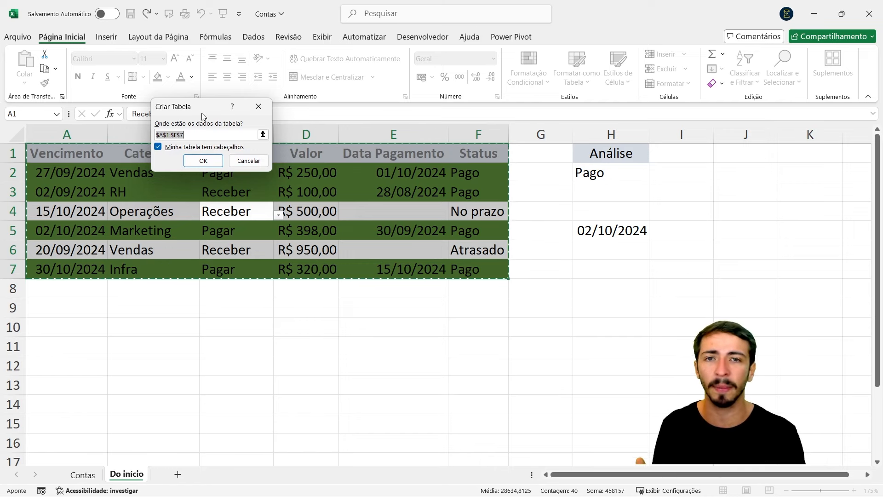
pyautogui.moveTo(195, 109); pyautogui.dragTo(209, 195)
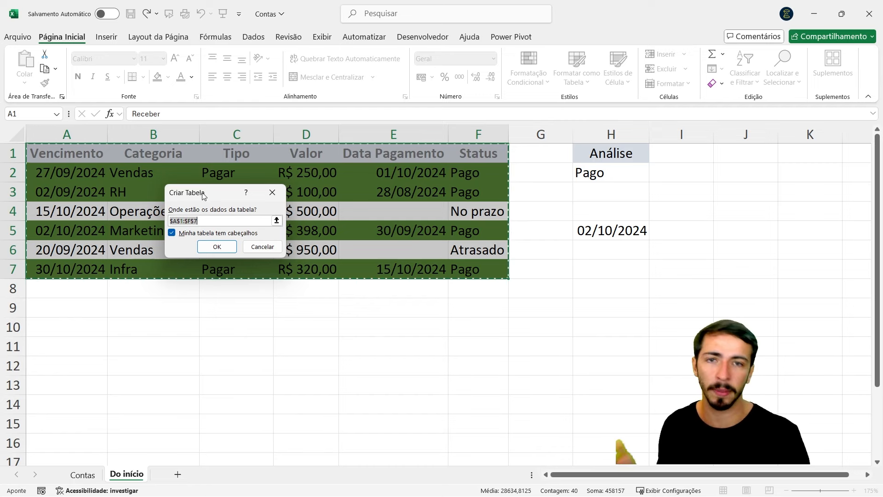
pyautogui.click(214, 247)
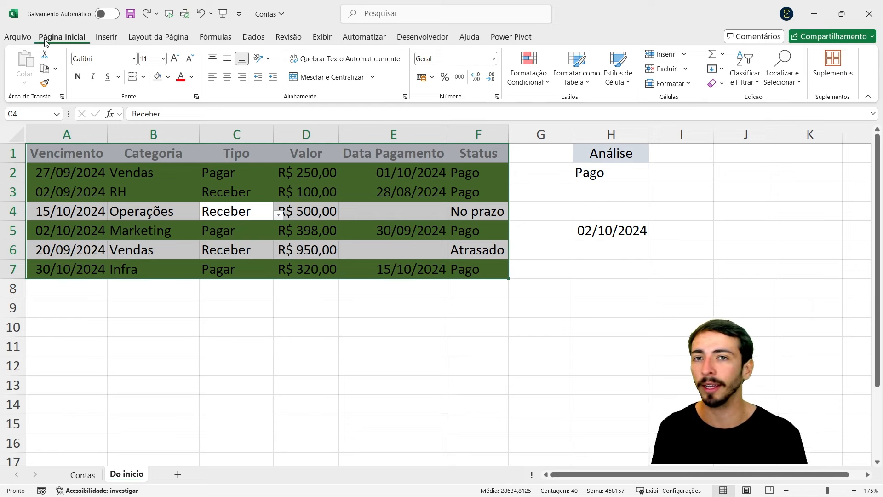
# Format the selected range A1:F7 as a table using the first green style in the Média group.
pyautogui.click(573, 77)
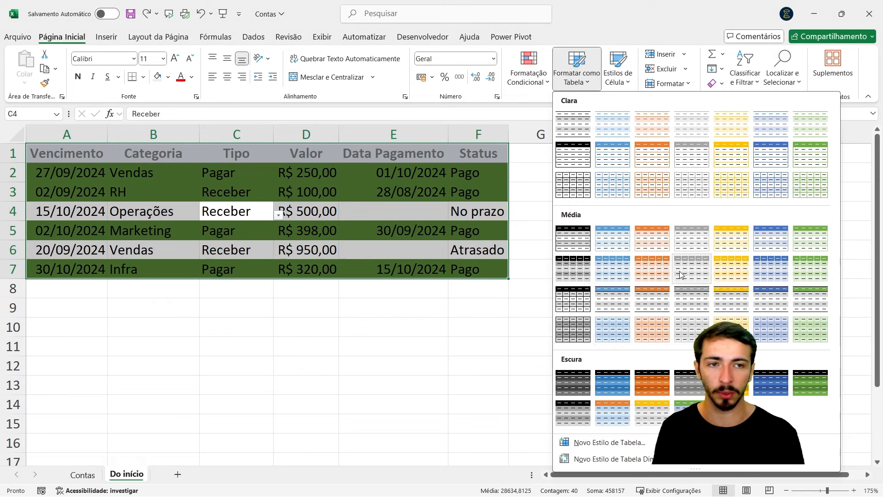
pyautogui.click(805, 239)
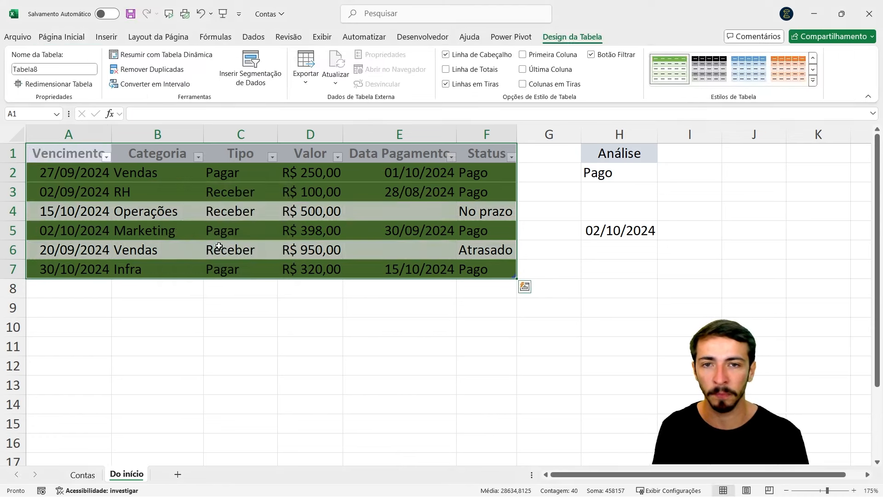
# Compare the new table's row banding with the conditional highlighting across rows 2 to 7.
pyautogui.click(139, 207)
pyautogui.moveTo(56, 170); pyautogui.dragTo(478, 277)
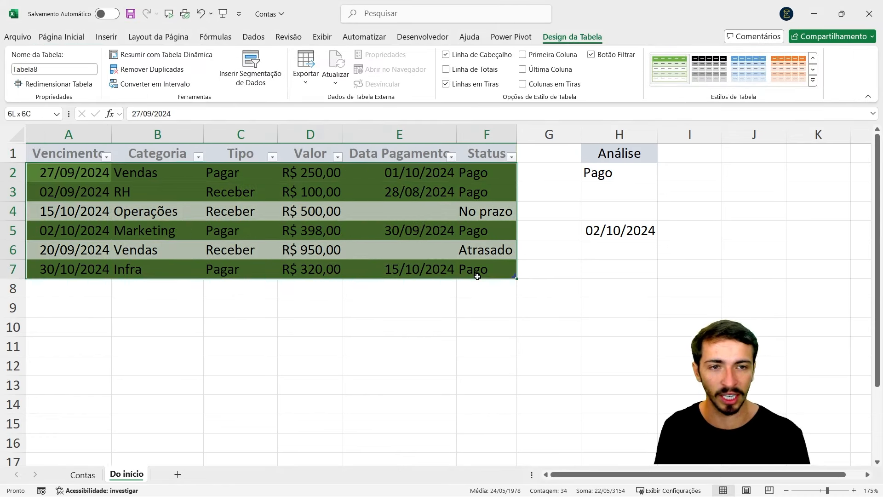
pyautogui.moveTo(76, 173); pyautogui.dragTo(474, 175)
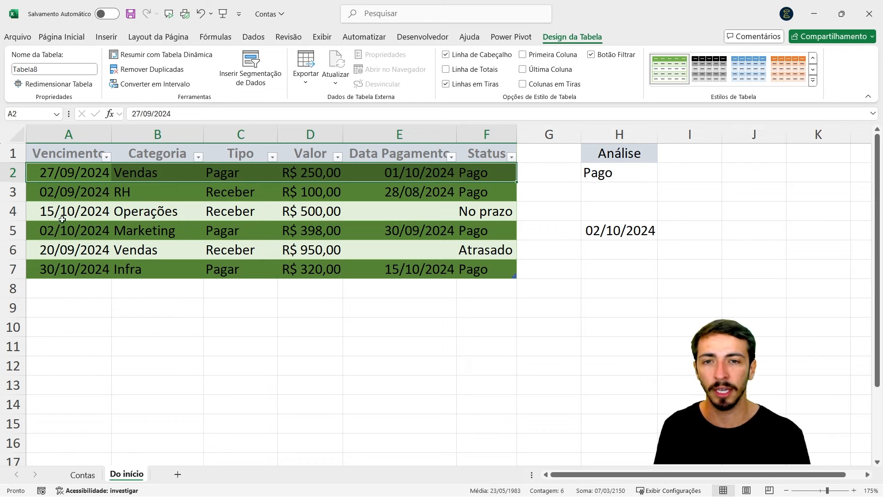
pyautogui.moveTo(62, 216); pyautogui.dragTo(488, 212)
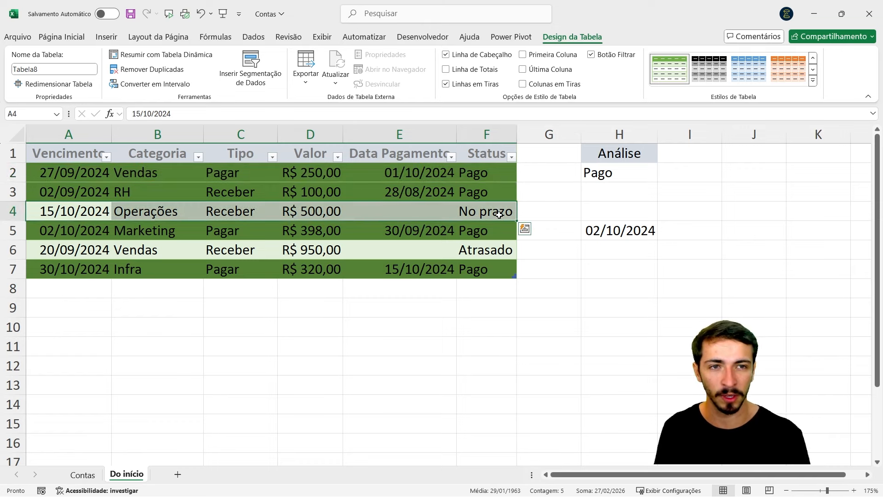
pyautogui.moveTo(64, 174); pyautogui.dragTo(510, 276)
pyautogui.click(219, 203)
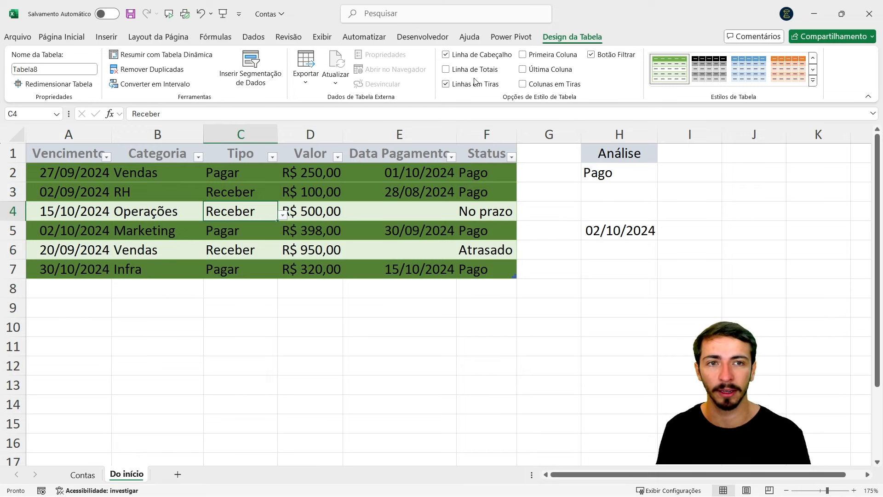
# Turn off the banded rows option (Linhas em Tiras) for the accounts table.
pyautogui.click(454, 87)
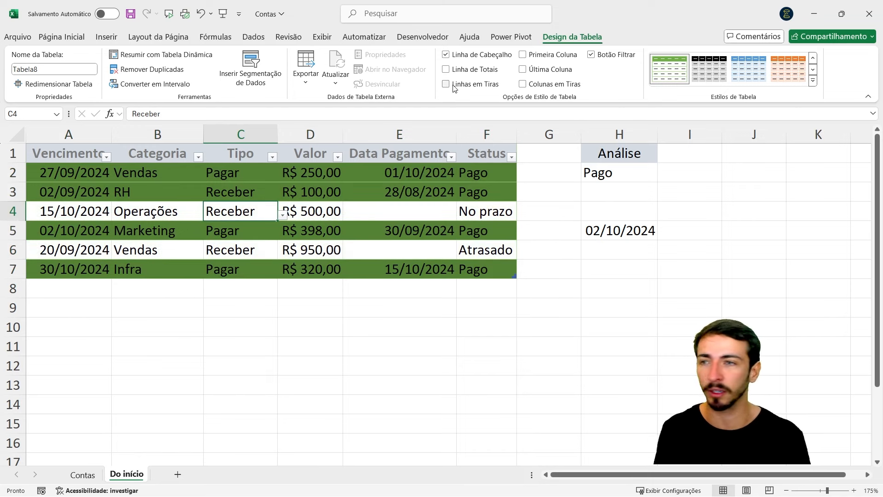
pyautogui.click(452, 86)
pyautogui.click(452, 87)
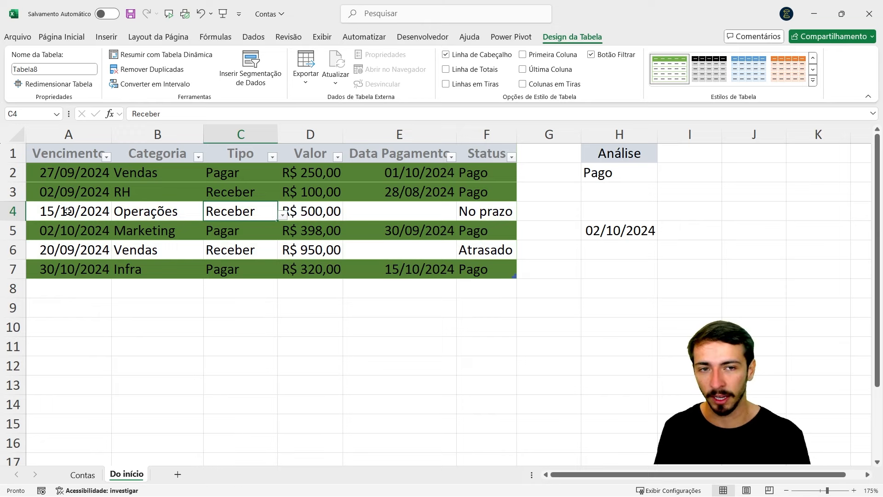
# Set the Análise selection in H2 to Sem análise and check the table rows A2:F7 without highlighting.
pyautogui.click(500, 174)
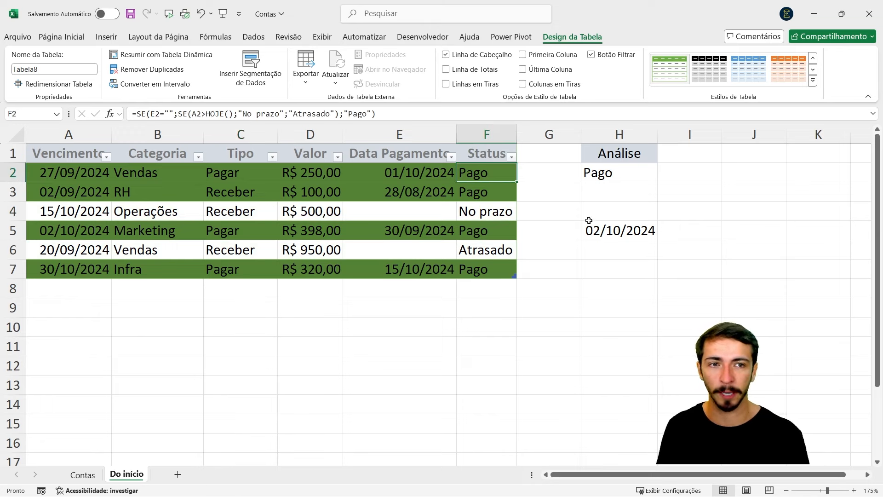
pyautogui.click(631, 177)
pyautogui.click(663, 177)
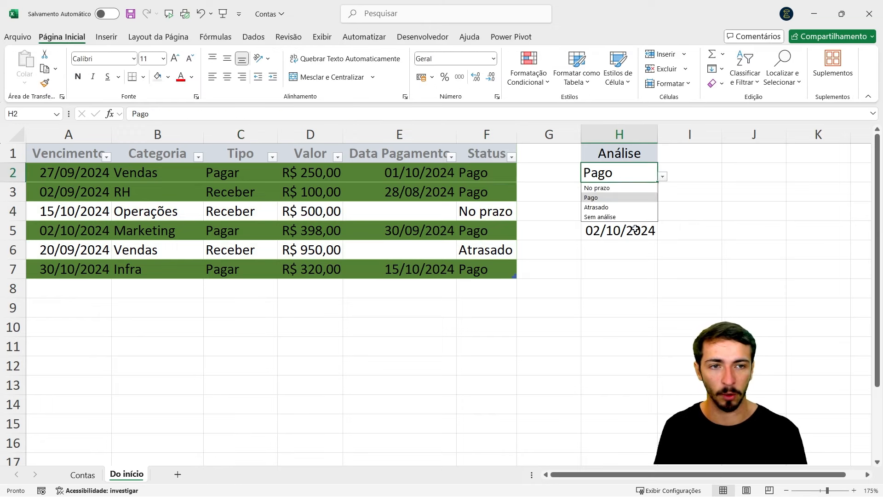
pyautogui.click(627, 216)
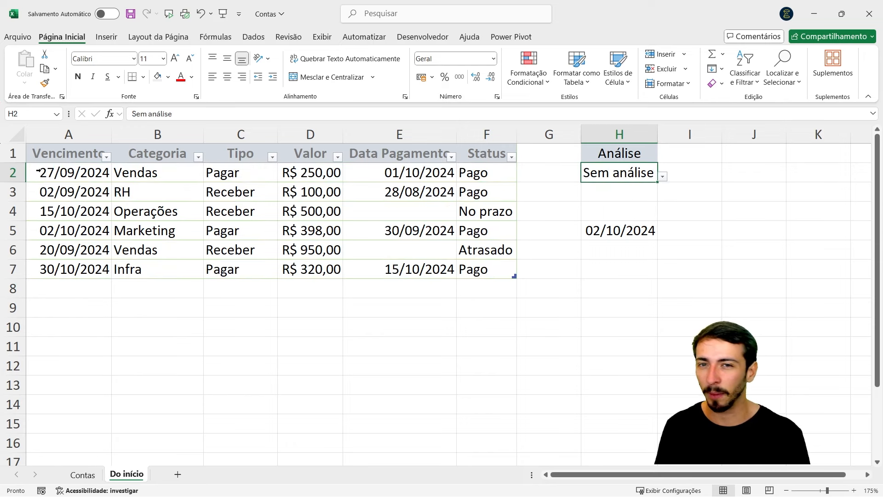
pyautogui.moveTo(64, 173); pyautogui.dragTo(468, 275)
pyautogui.click(432, 244)
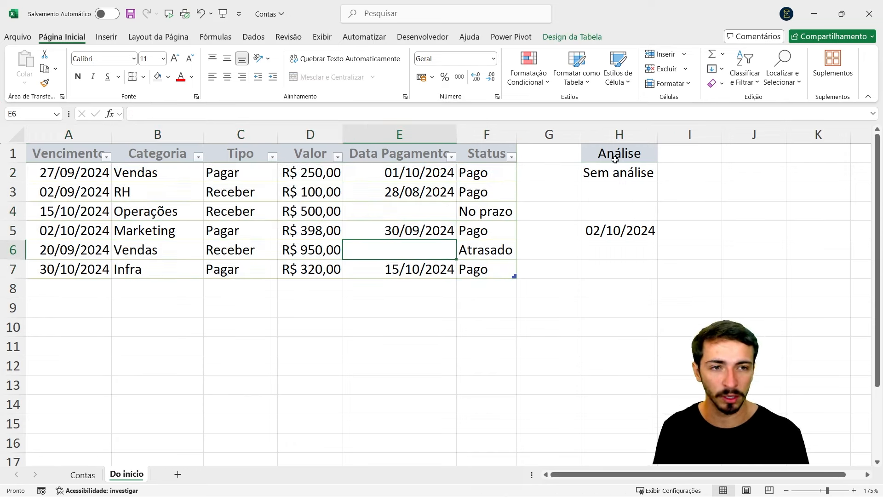
# Start a new record directly below the table by entering the due date 29/10/2024 in A8.
pyautogui.click(90, 289)
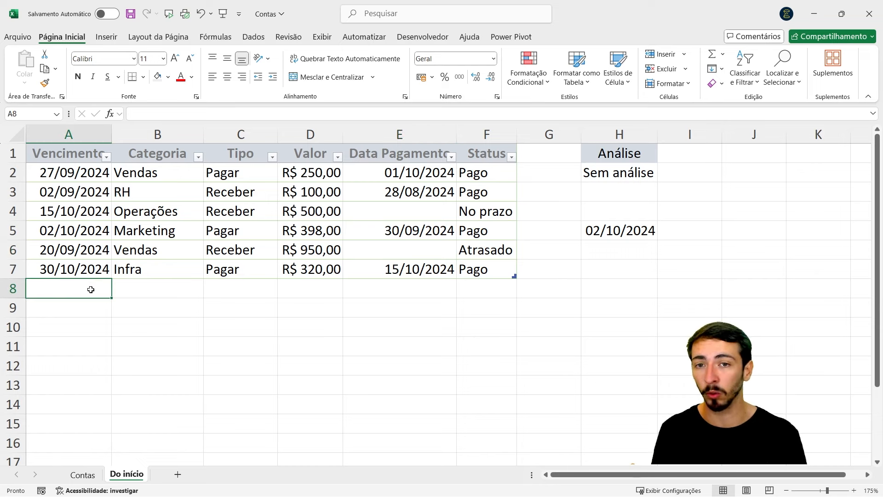
pyautogui.write('29')
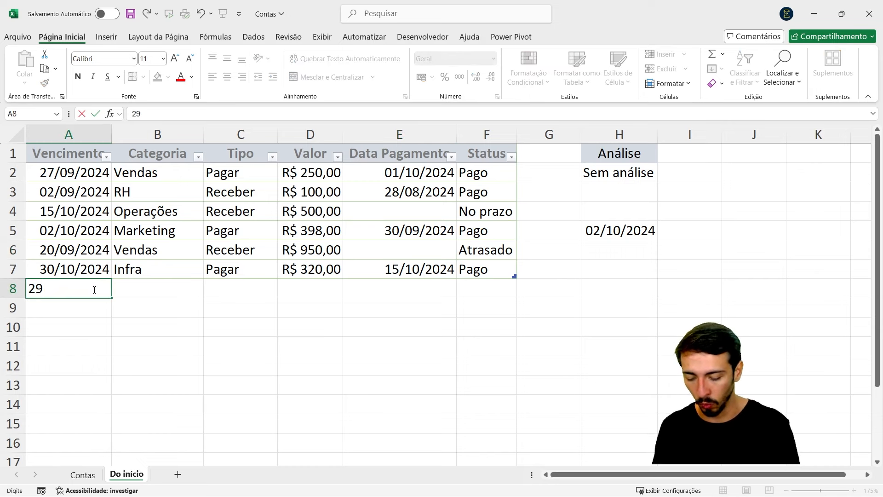
pyautogui.write('/10')
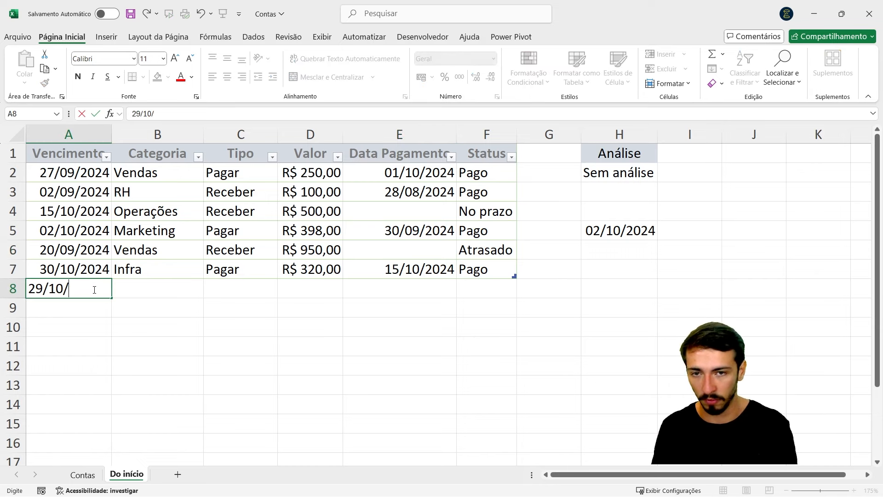
pyautogui.write('/2024')
pyautogui.press('Tab')
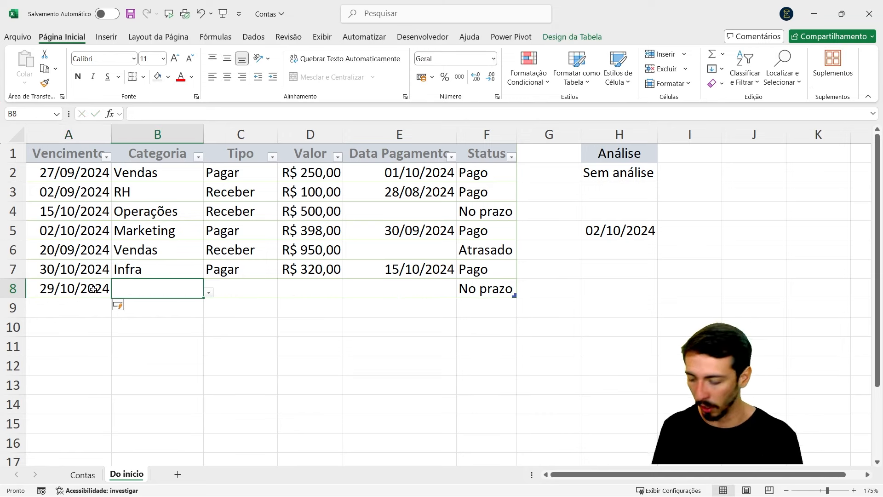
# Choose Vendas as the Categoria and Receber as the Tipo for the new record in row 8.
pyautogui.hotkey('alt', 'Down')
pyautogui.press('Down')
pyautogui.press('Return')
pyautogui.press('Tab')
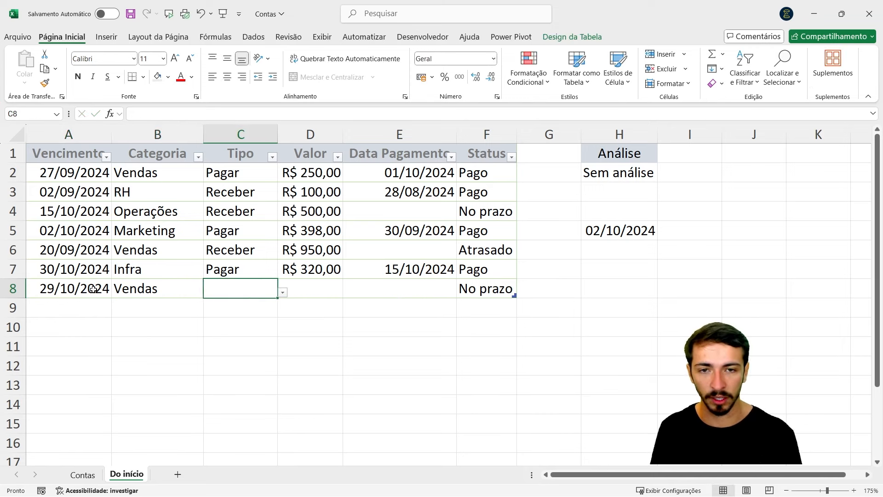
pyautogui.hotkey('alt', 'Down')
pyautogui.press('Down')
pyautogui.press('Down')
pyautogui.press('Return')
pyautogui.press('Return')
pyautogui.press('Up')
pyautogui.press('Right')
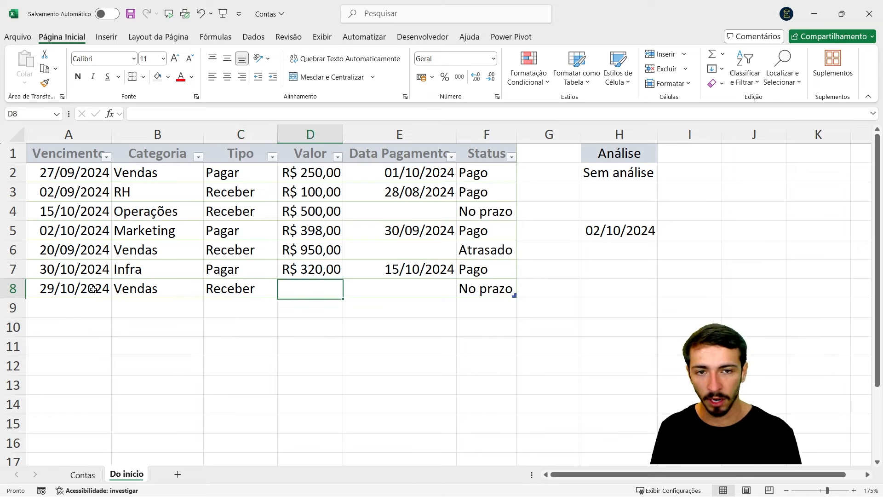
# Enter 1000 as the Valor of the new record in D8.
pyautogui.press('Right')
pyautogui.press('Left')
pyautogui.write('1000')
pyautogui.press('Return')
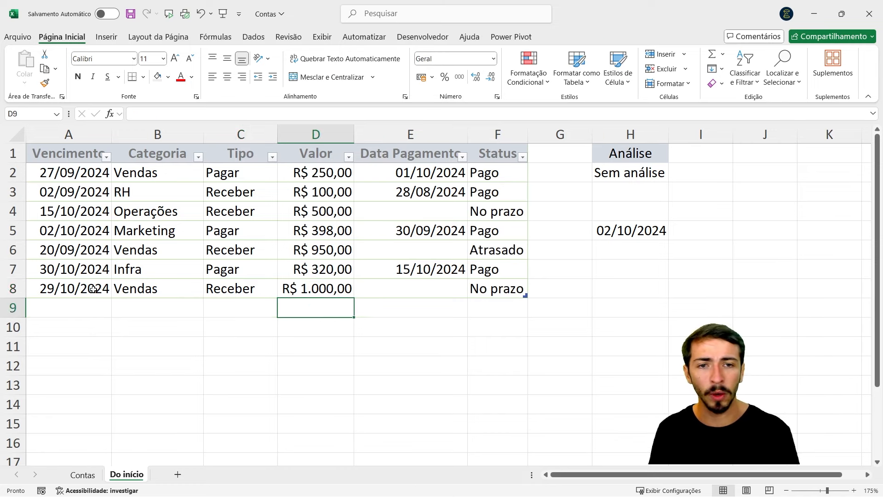
# Check the Status formula in F8, and enter the payment date 20/10/2024 in E8.
pyautogui.press('Up')
pyautogui.press('Right')
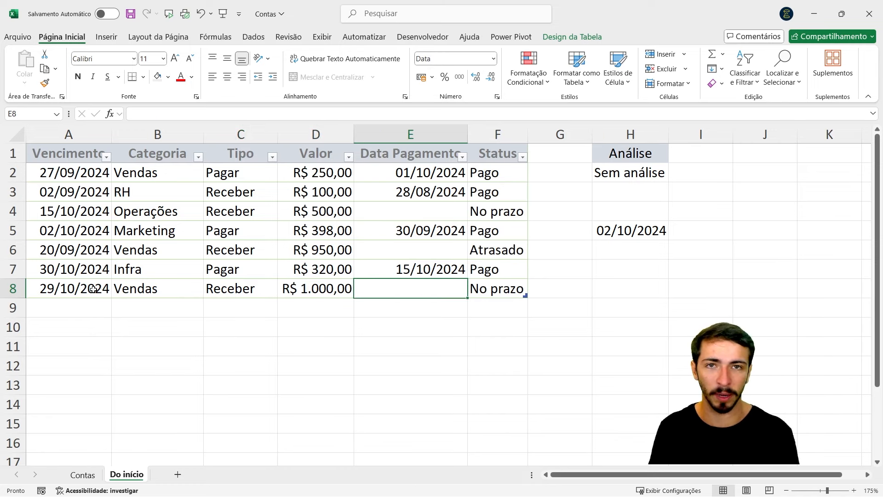
pyautogui.press('Right')
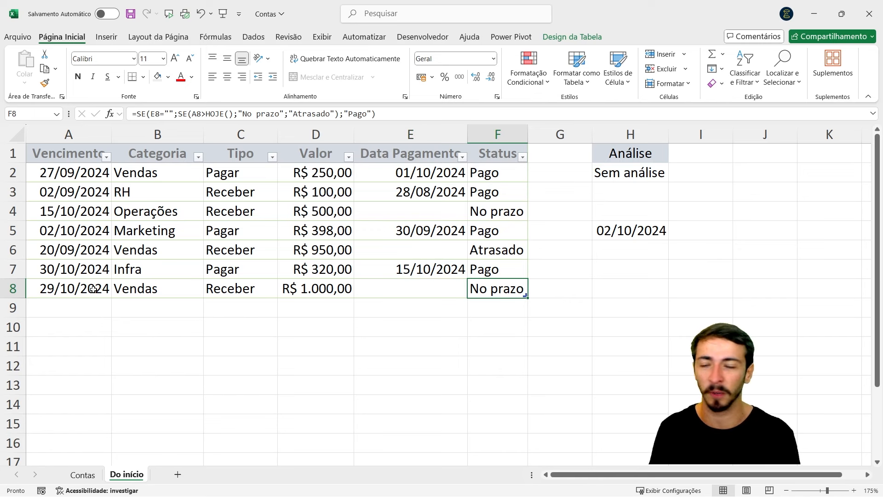
pyautogui.press('Left')
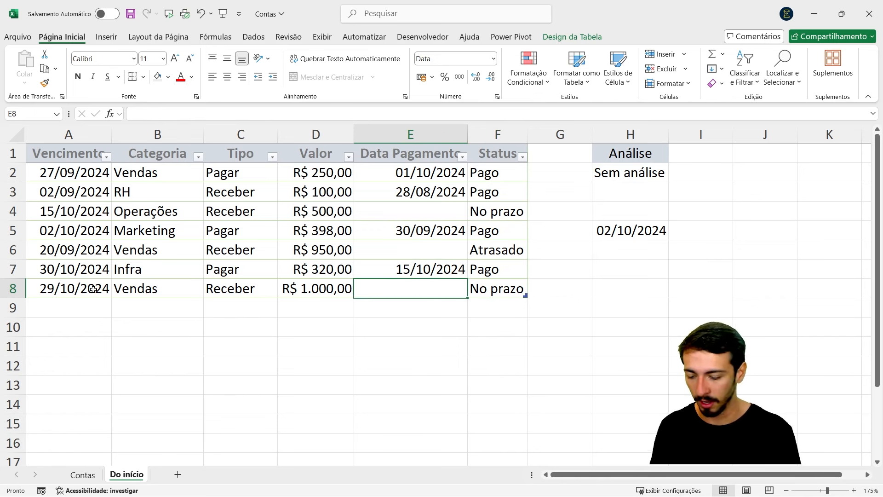
pyautogui.write('20')
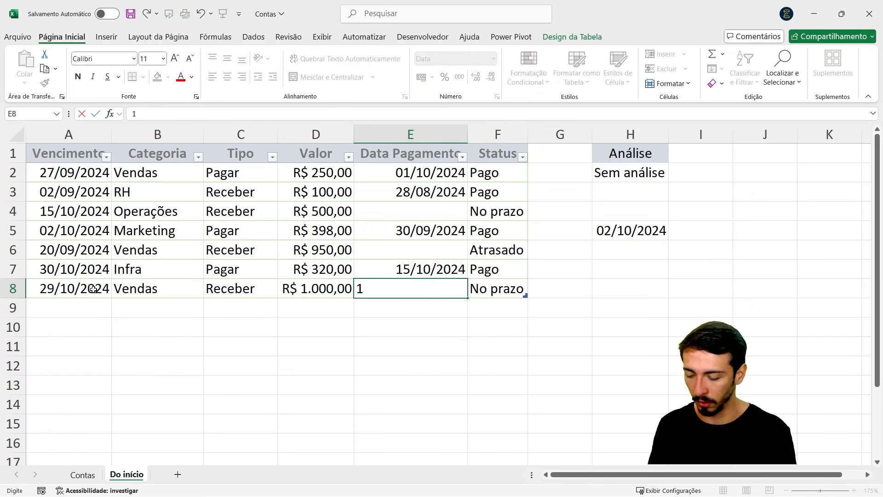
pyautogui.write('/10/')
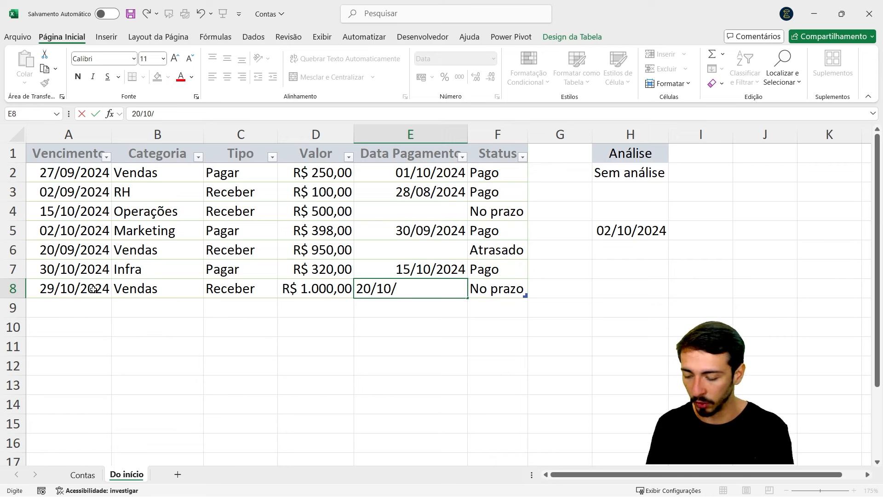
pyautogui.write('2024')
pyautogui.press('Return')
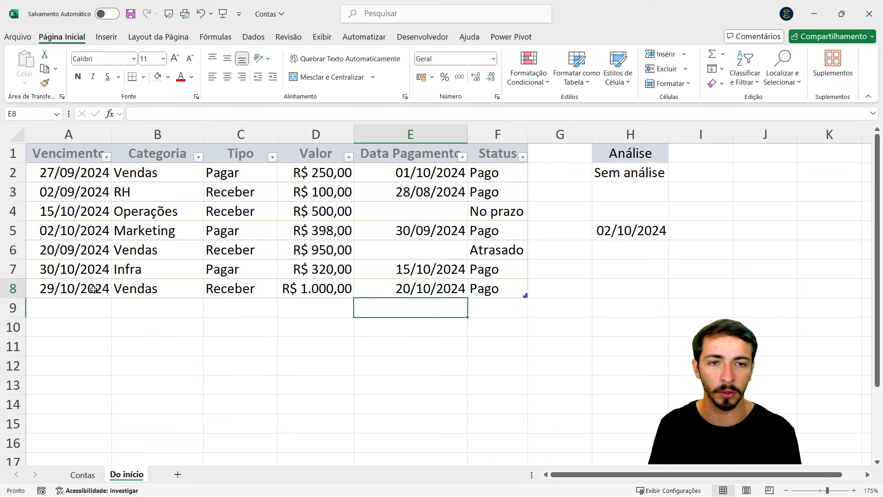
# Examine the new record's cells in row 8, from Status back to Categoria.
pyautogui.press('Up')
pyautogui.press('Right')
pyautogui.press('Left')
pyautogui.press('Left')
pyautogui.press('Left')
pyautogui.press('Left')
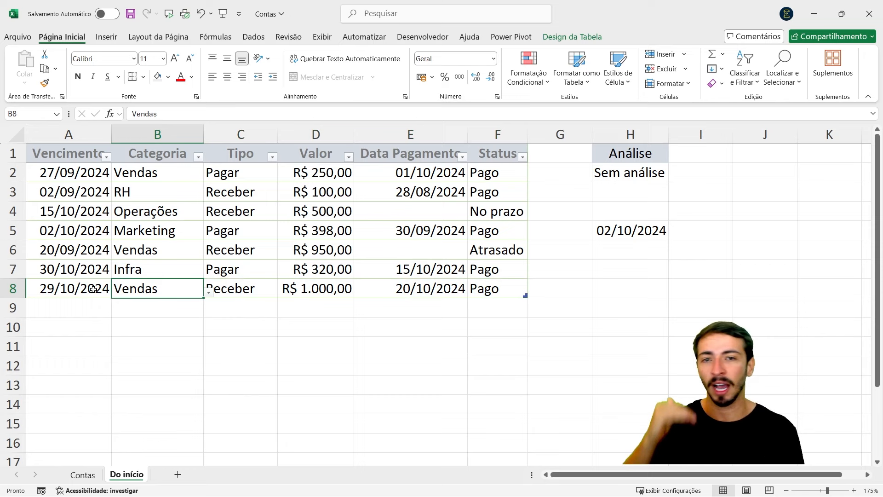
# Set the Análise selection in H2 to Pago and check the highlighting down the Status column through row 8.
pyautogui.click(600, 180)
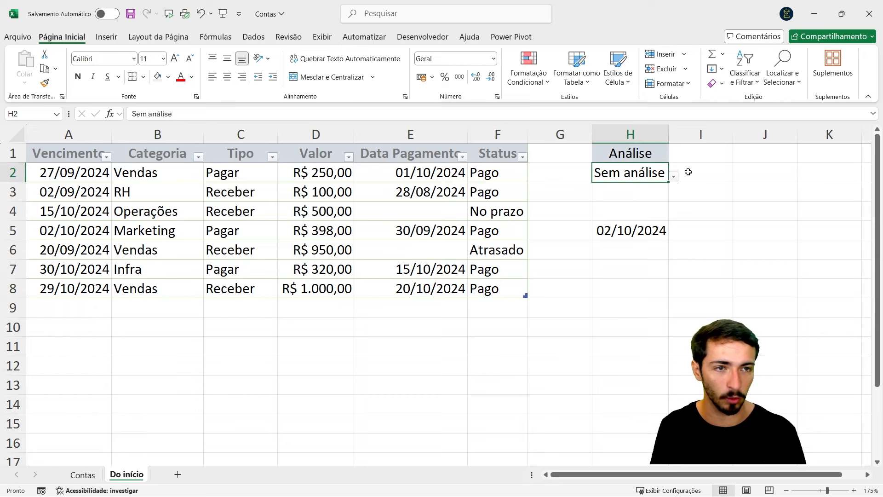
pyautogui.click(673, 176)
pyautogui.click(616, 198)
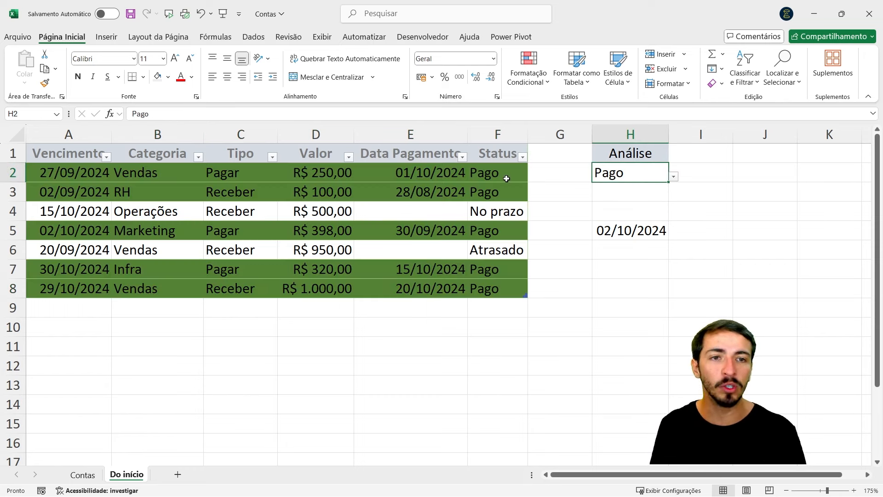
pyautogui.moveTo(506, 179); pyautogui.dragTo(506, 290)
pyautogui.click(486, 305)
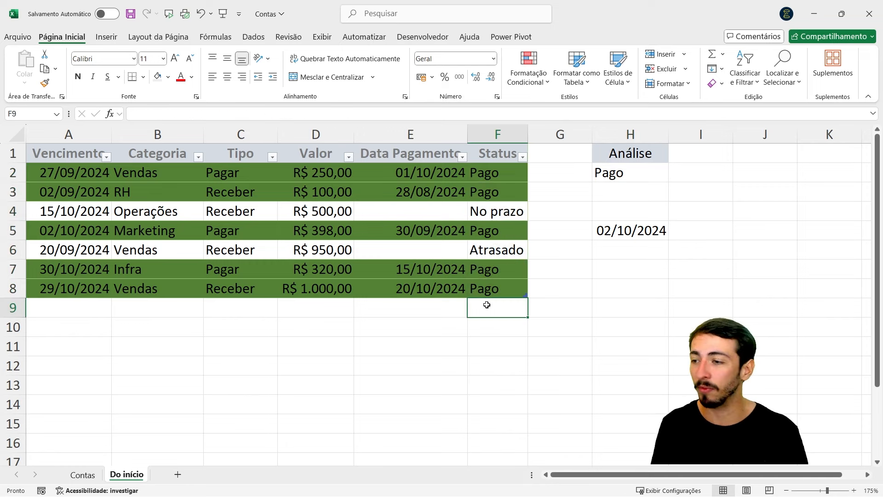